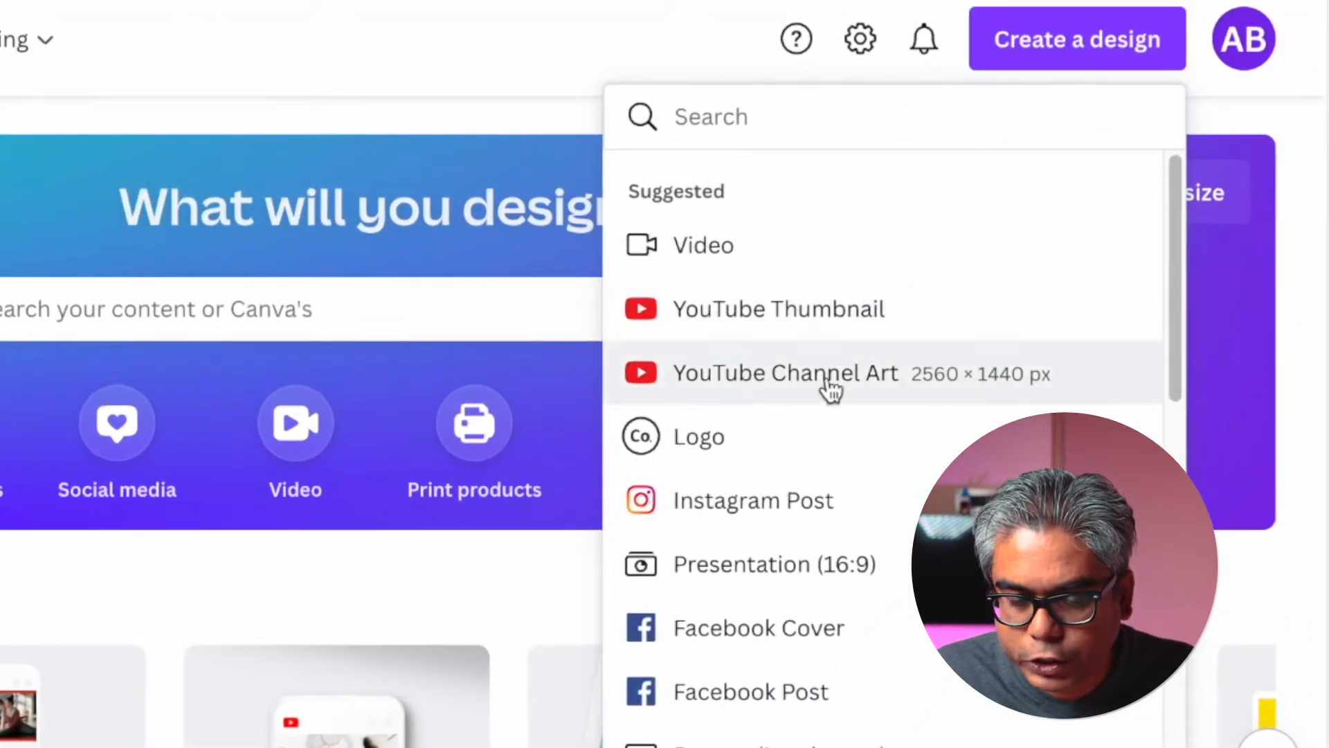
# Step: Create a new YouTube Channel Art design measuring 2560 × 1440 px
pyautogui.click(779, 382)
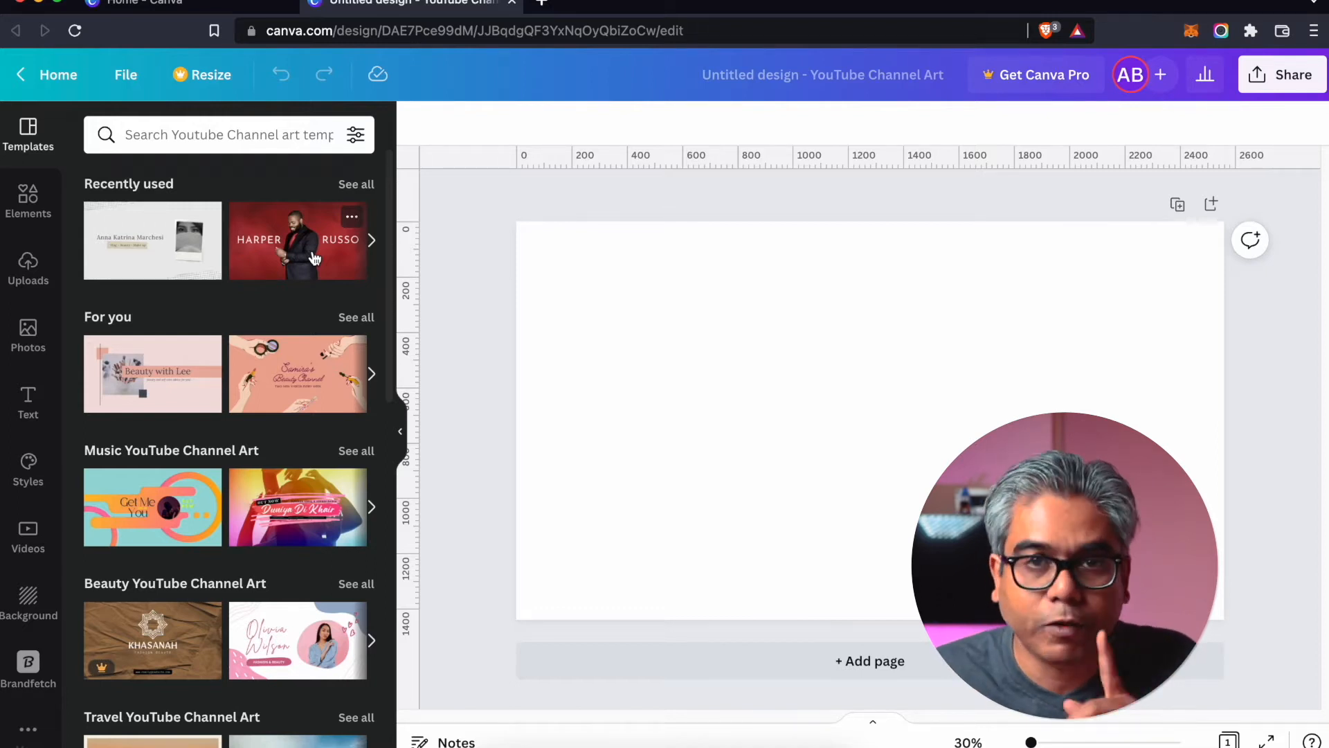
# Step: Search the web for "youtube size template" in a new browser tab and open a banner template image showing the safe area
pyautogui.press('super+t')
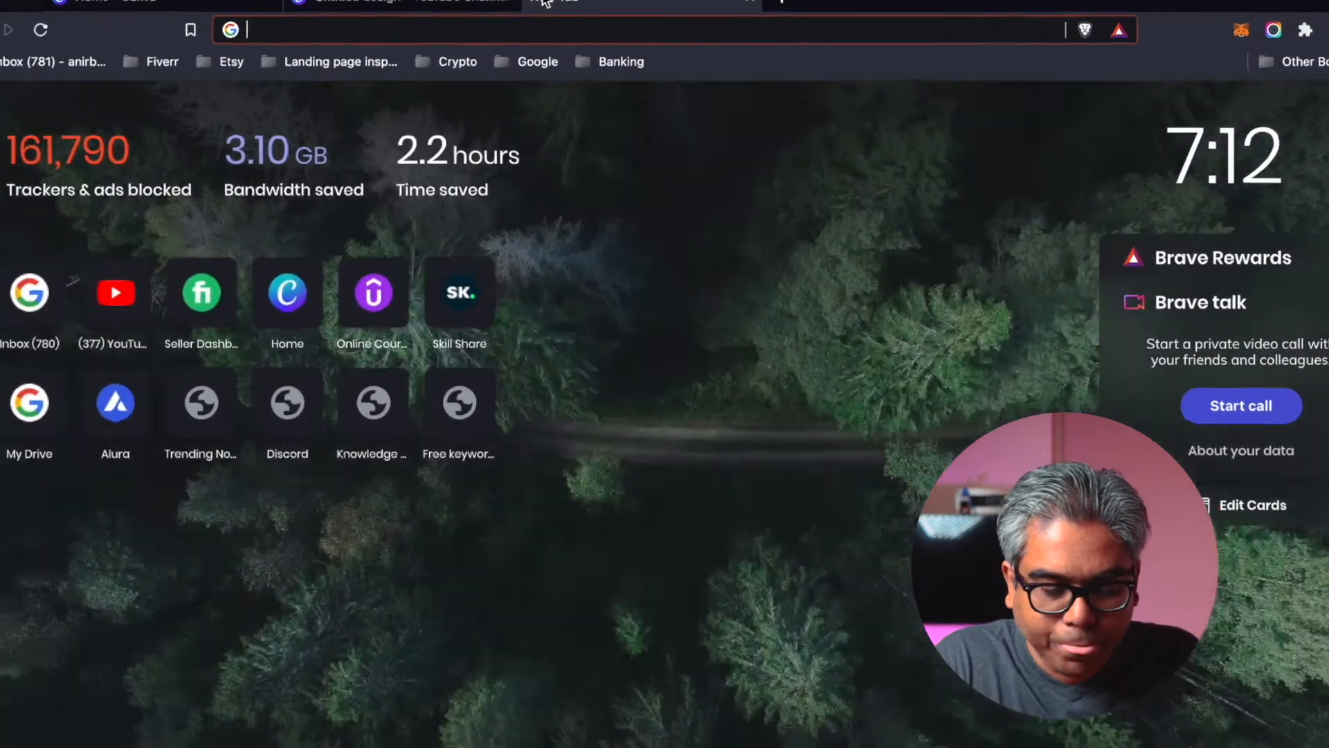
pyautogui.write('youtube ')
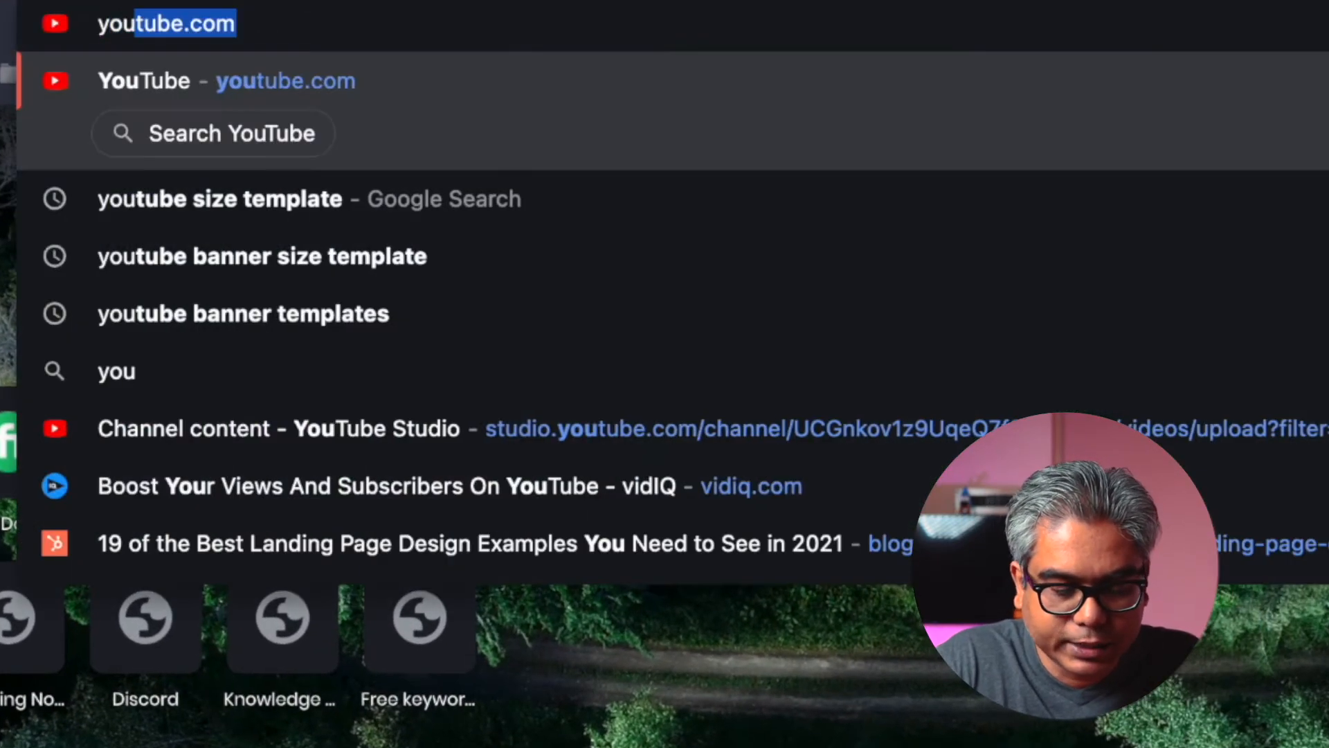
pyautogui.write('si')
pyautogui.press('Return')
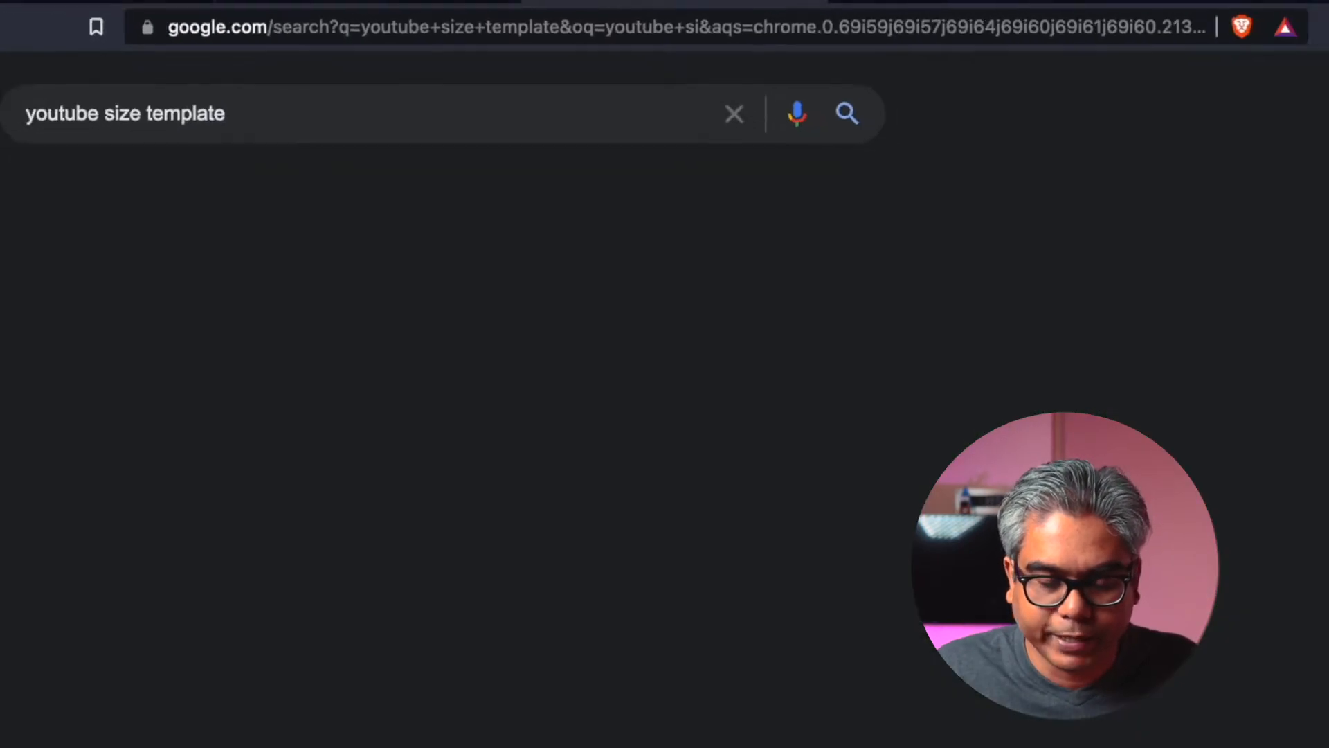
pyautogui.click(564, 343)
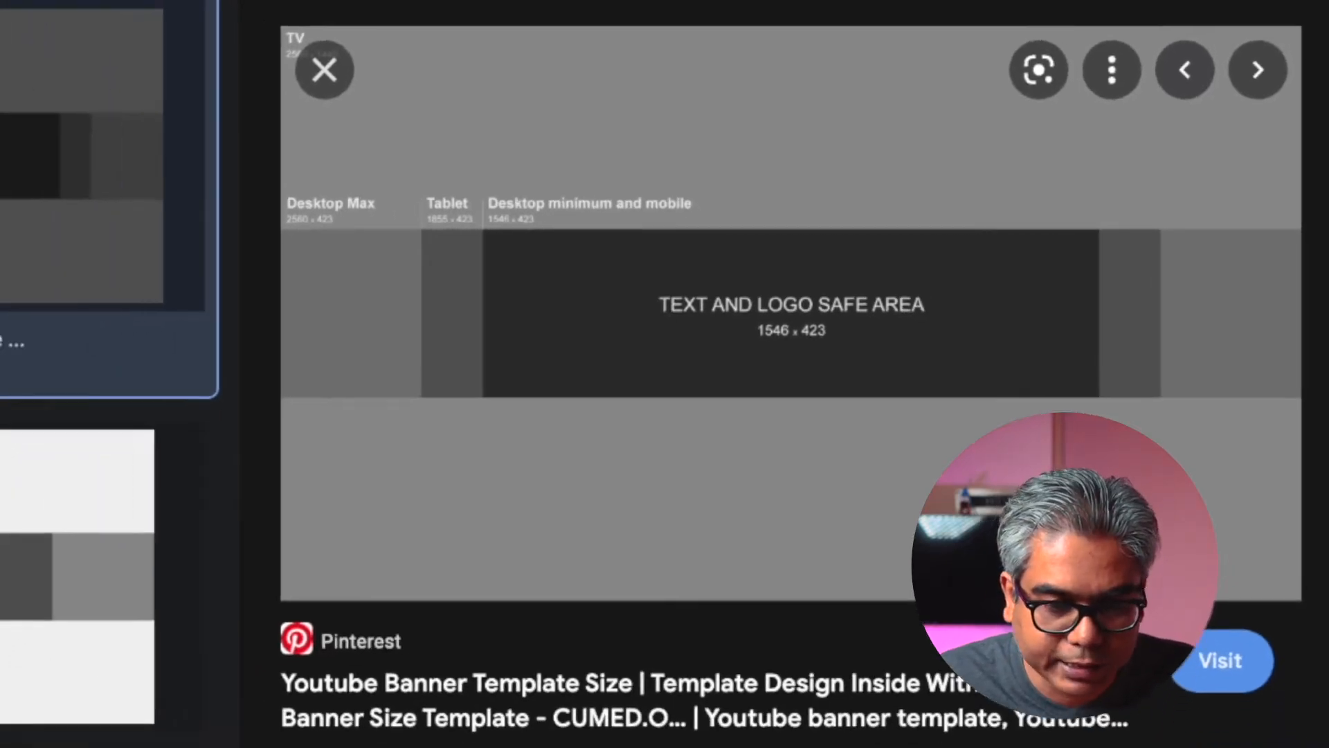
# Step: Return to the Canva design and add a square shape to the blank page
pyautogui.click(412, 3)
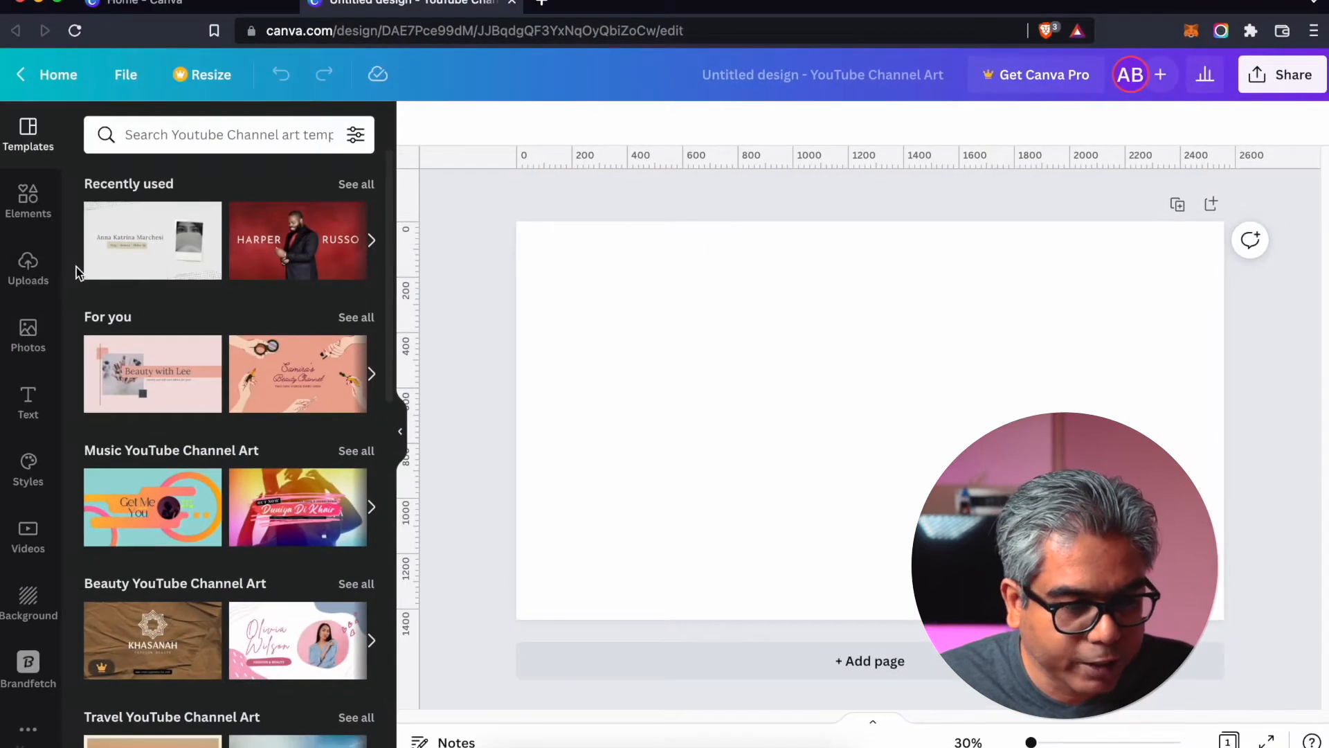
pyautogui.click(28, 199)
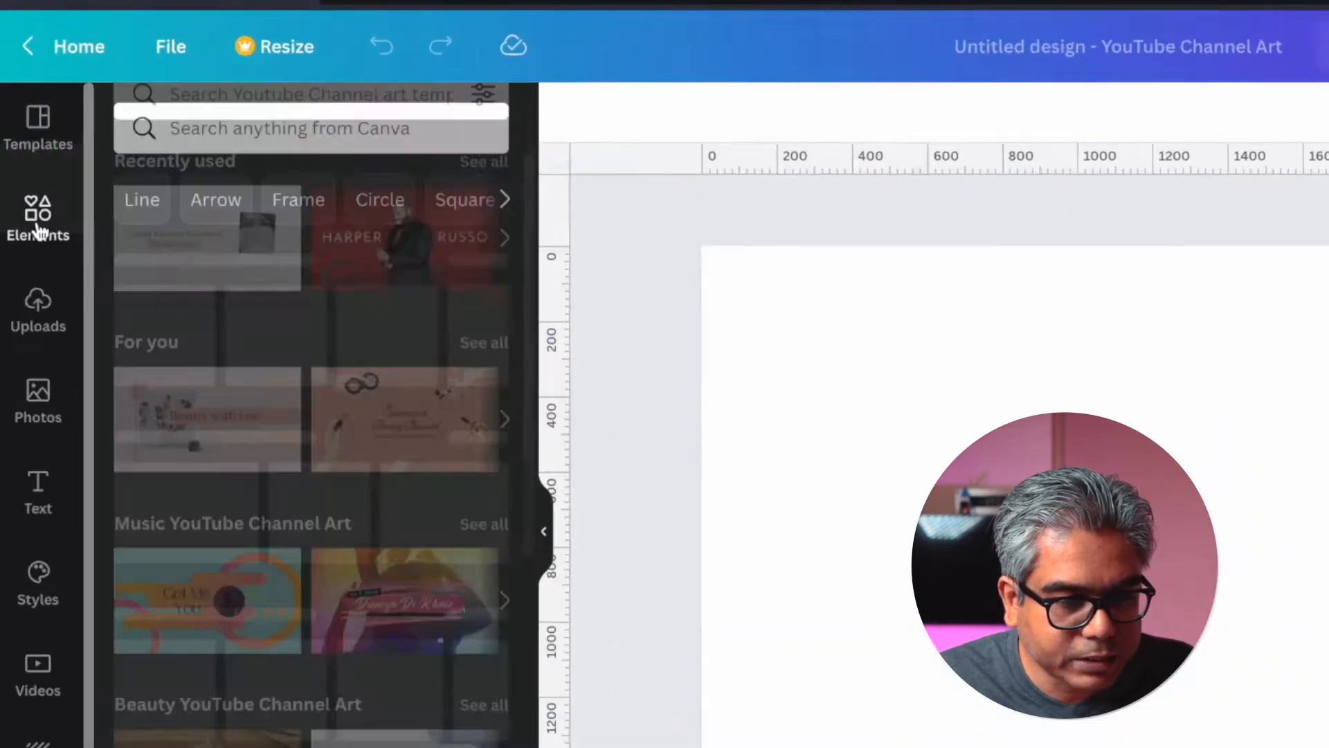
pyautogui.click(347, 401)
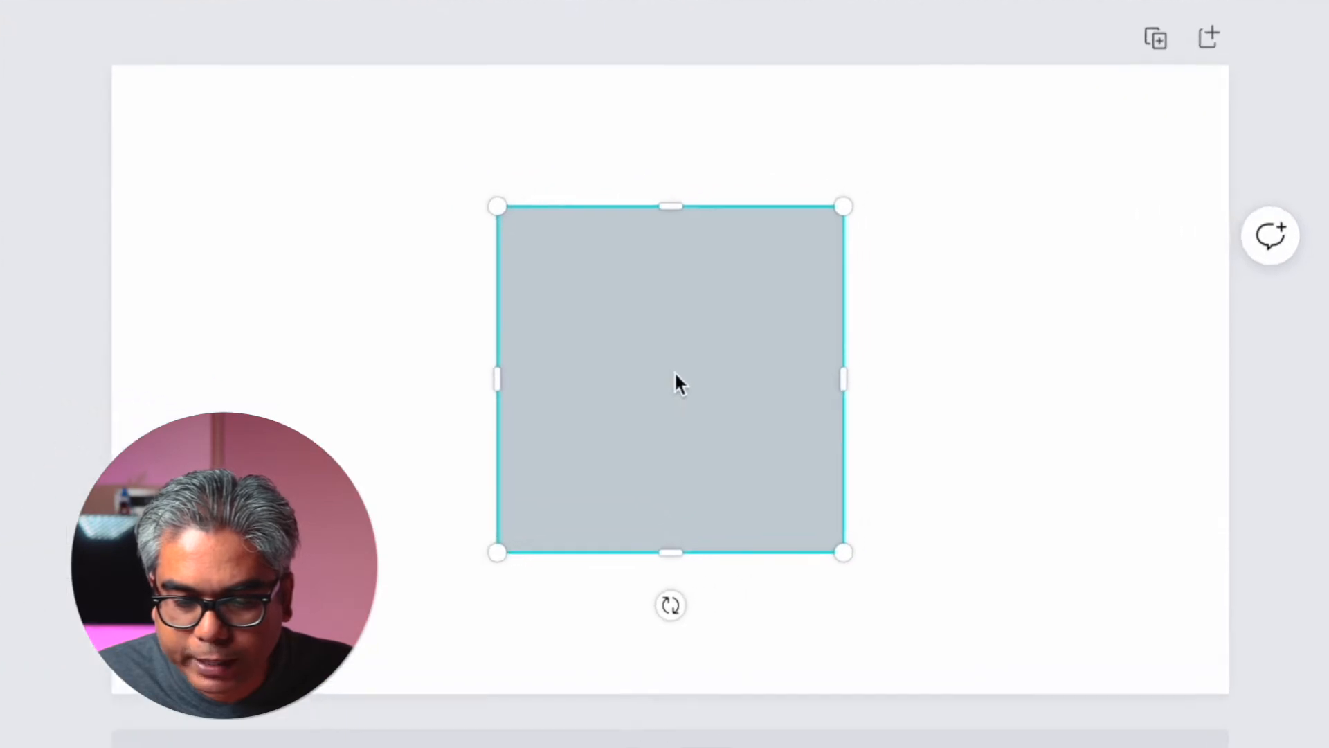
# Step: Resize the grey square to the 1546 × 423 px safe area and centre it on the page
pyautogui.moveTo(857, 420)
pyautogui.mouseDown()
pyautogui.moveTo(856, 439)
pyautogui.moveTo(857, 427)
pyautogui.mouseUp()
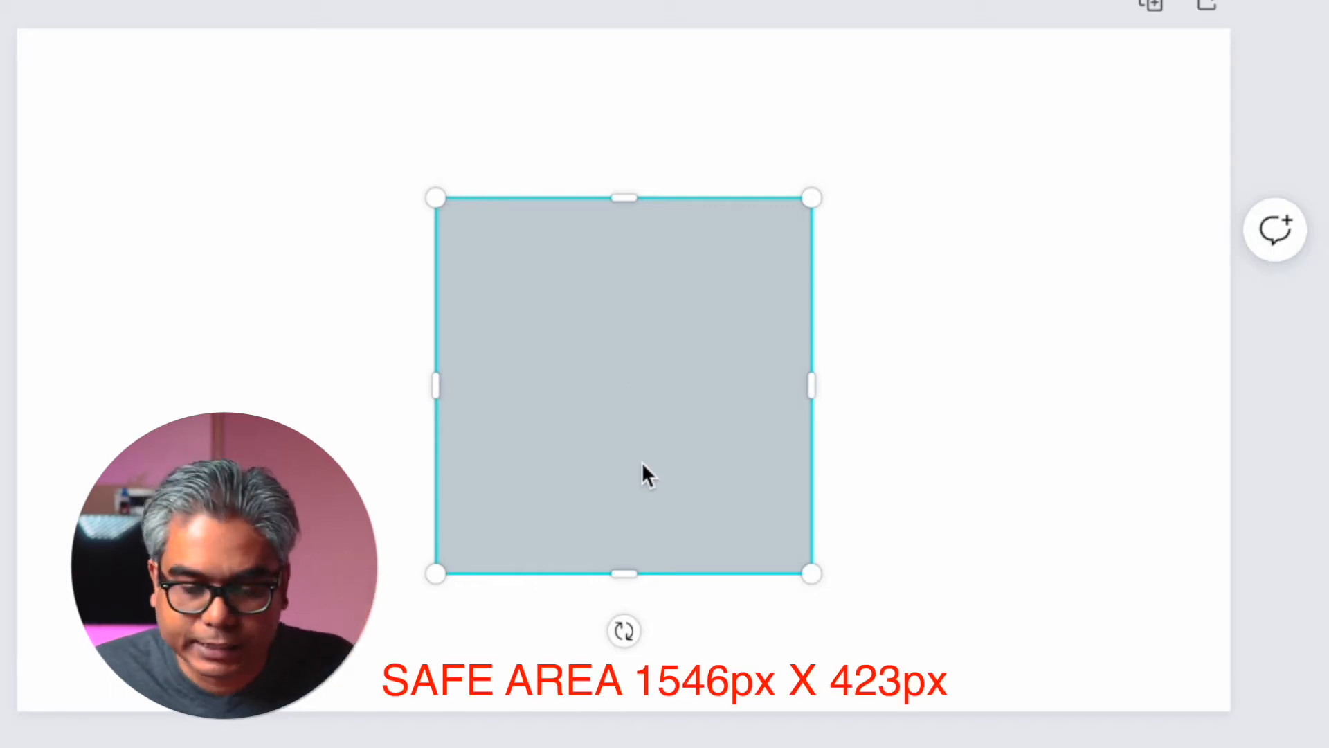
pyautogui.moveTo(632, 576); pyautogui.dragTo(634, 401)
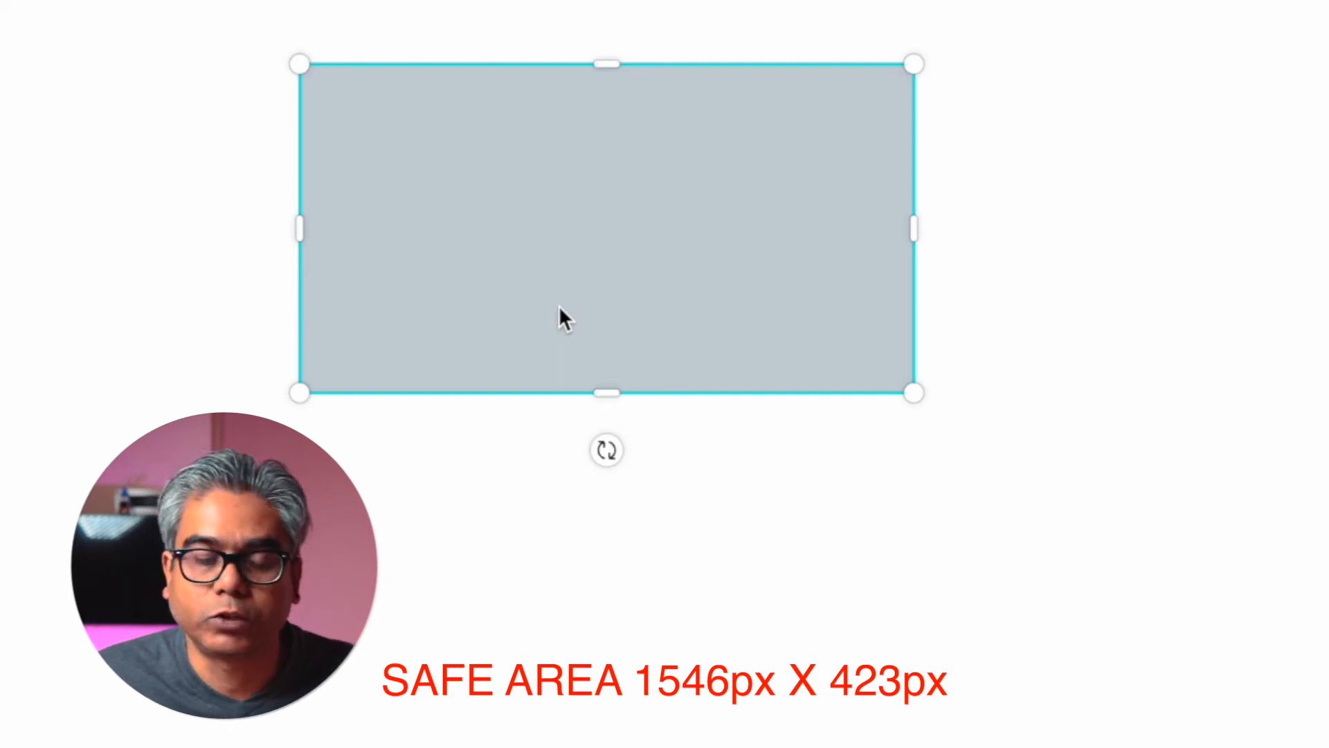
pyautogui.moveTo(299, 229); pyautogui.dragTo(2, 214)
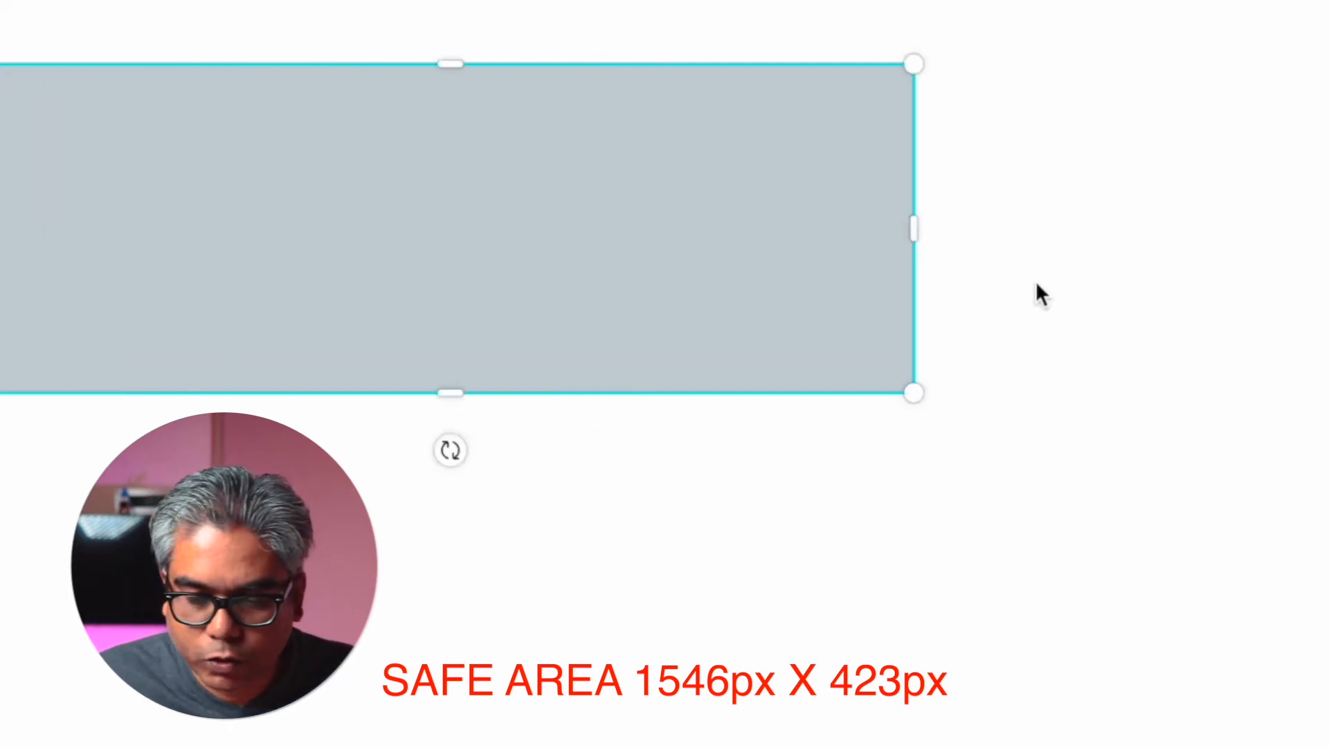
pyautogui.moveTo(914, 234); pyautogui.dragTo(1189, 228)
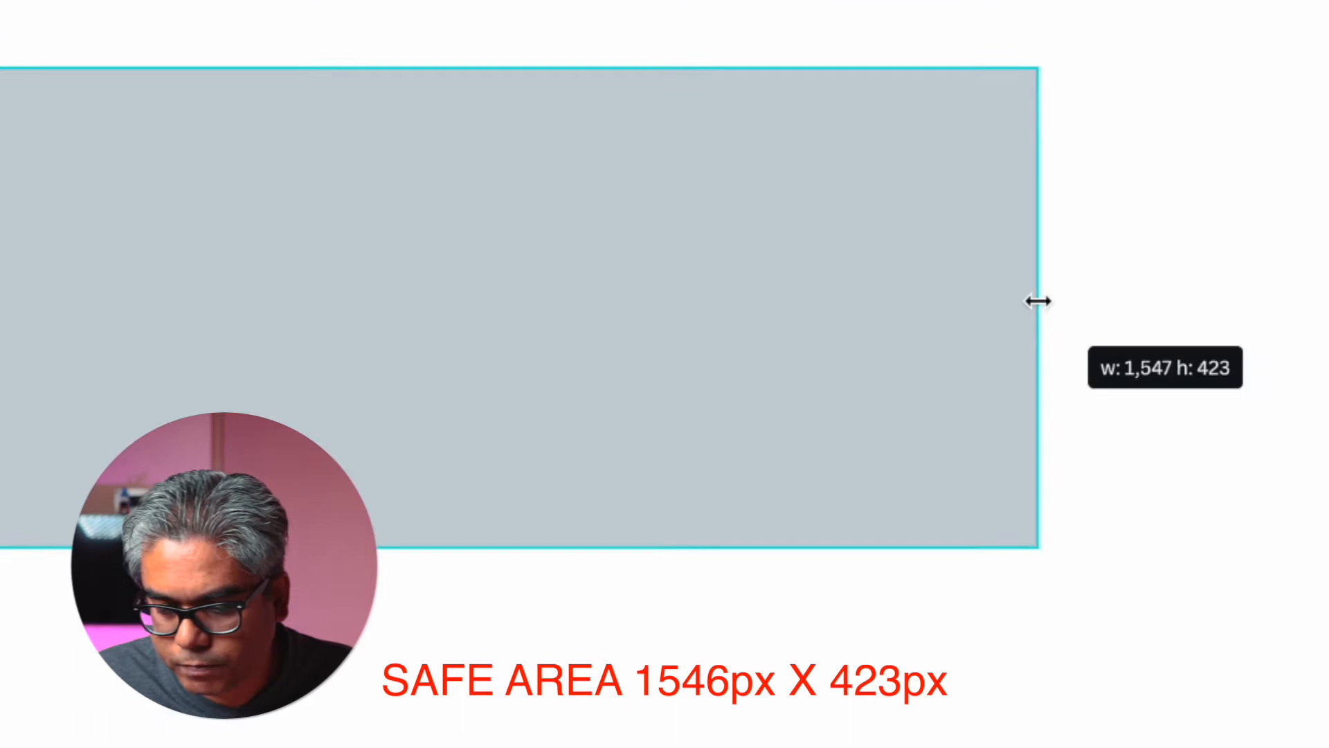
pyautogui.moveTo(1036, 300); pyautogui.dragTo(1036, 299)
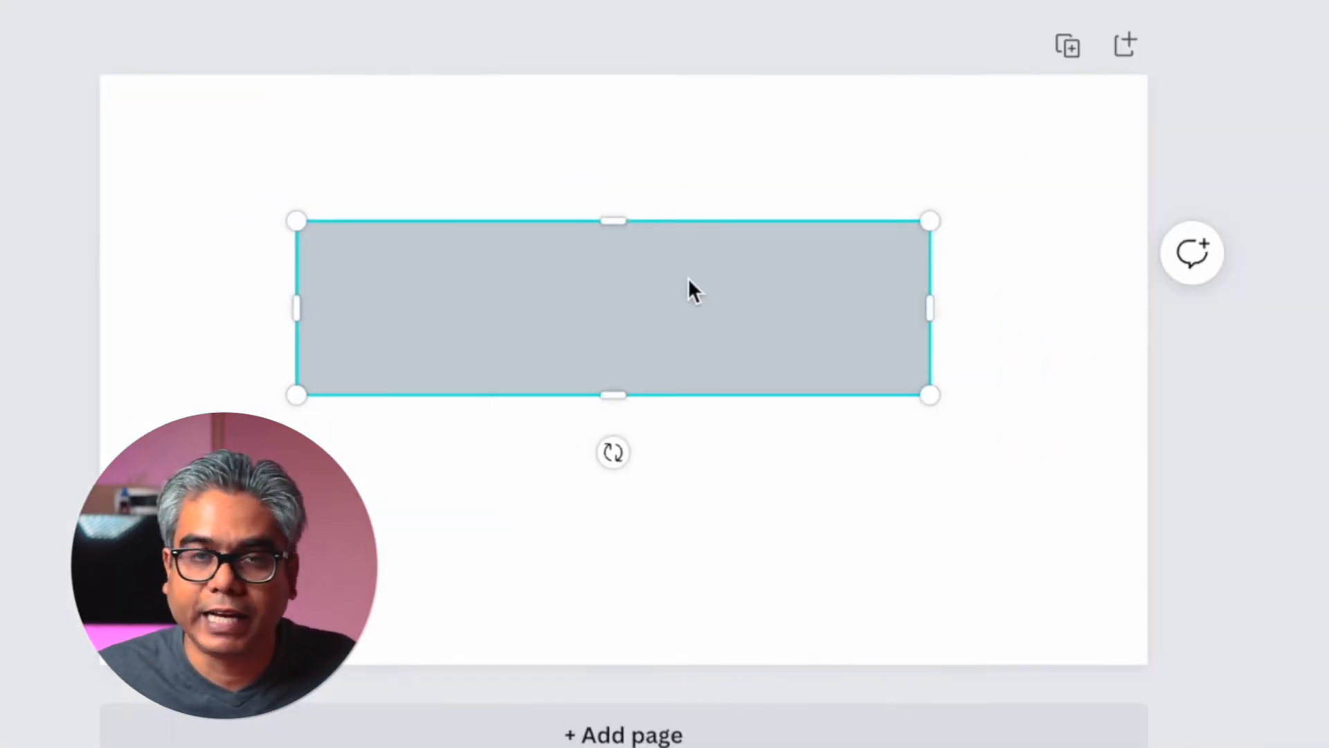
pyautogui.moveTo(653, 307); pyautogui.dragTo(654, 374)
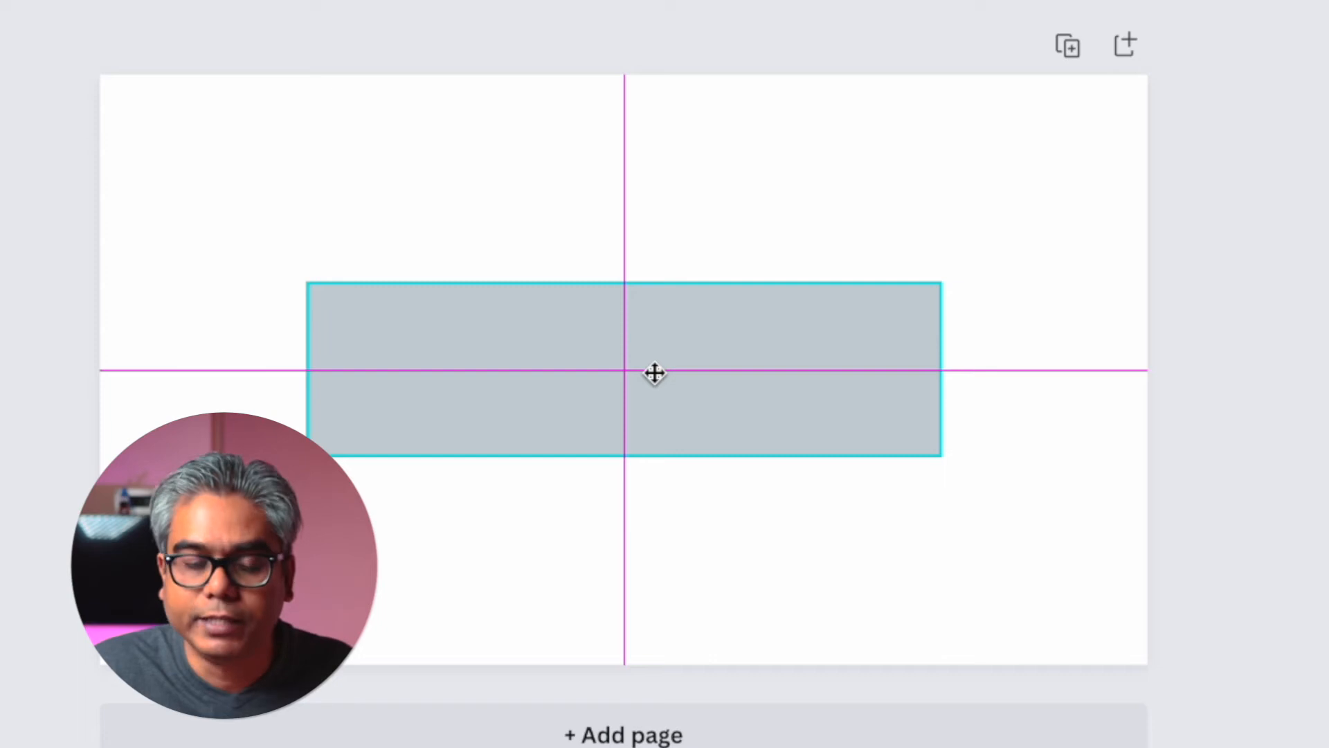
pyautogui.moveTo(655, 373); pyautogui.dragTo(653, 374)
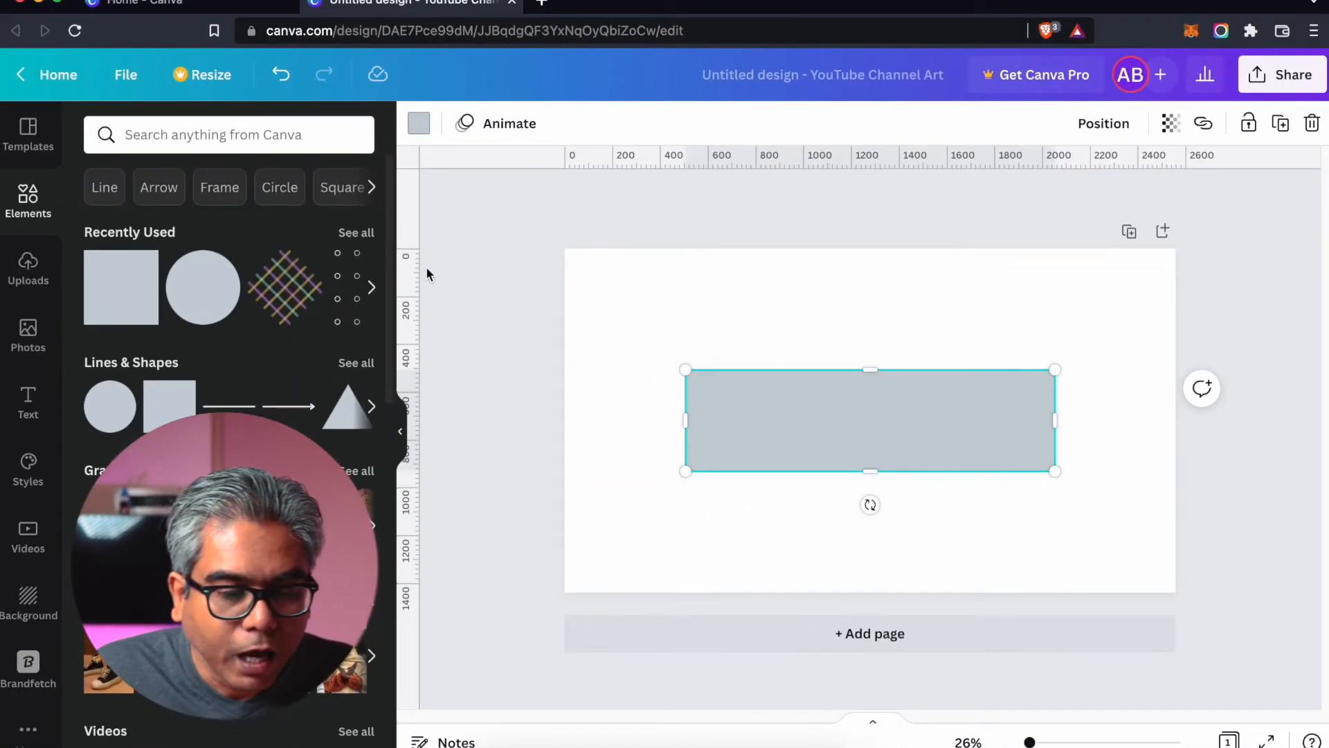
# Step: Add a second square shape to the page and fill it with the default lime green
pyautogui.click(121, 288)
pyautogui.click(419, 124)
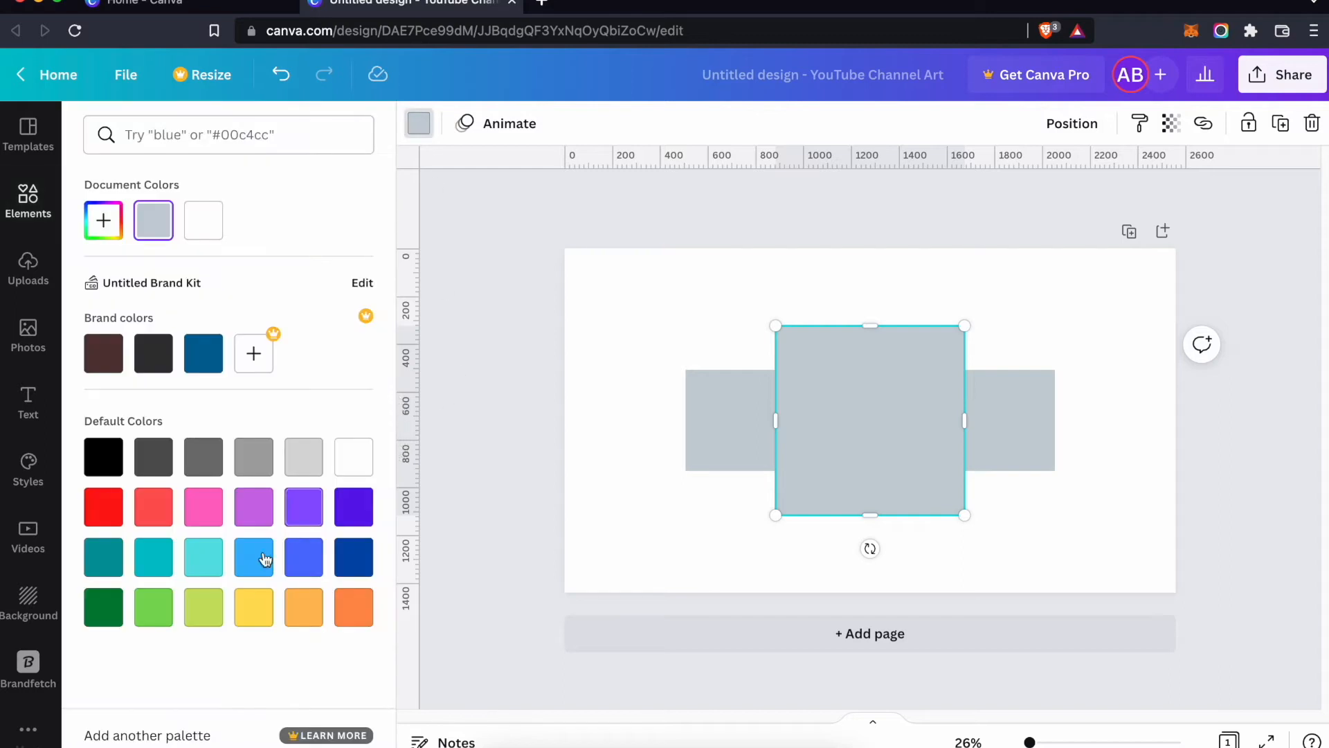
pyautogui.click(204, 607)
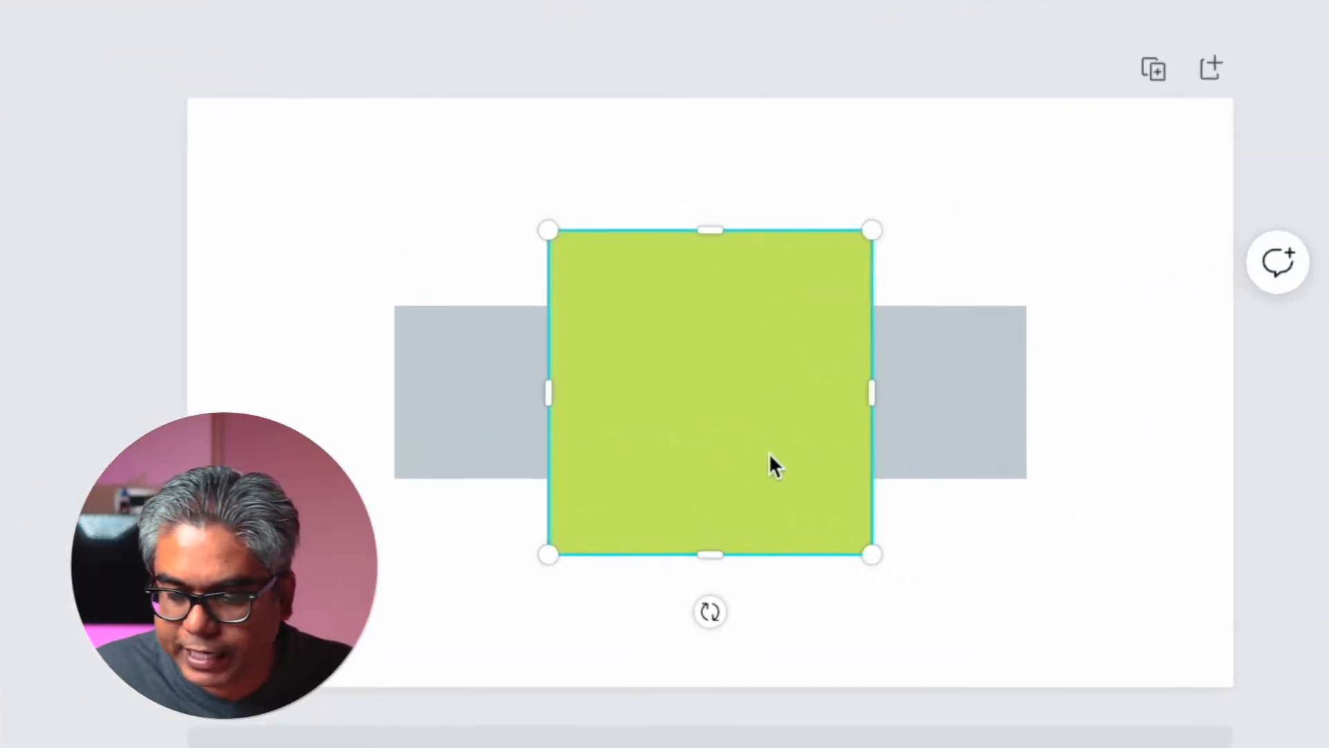
# Step: Resize the green square to the 1855 × 423 px tablet area, matching the height of the grey rectangle
pyautogui.moveTo(682, 211); pyautogui.dragTo(676, 291)
pyautogui.moveTo(682, 550); pyautogui.dragTo(681, 494)
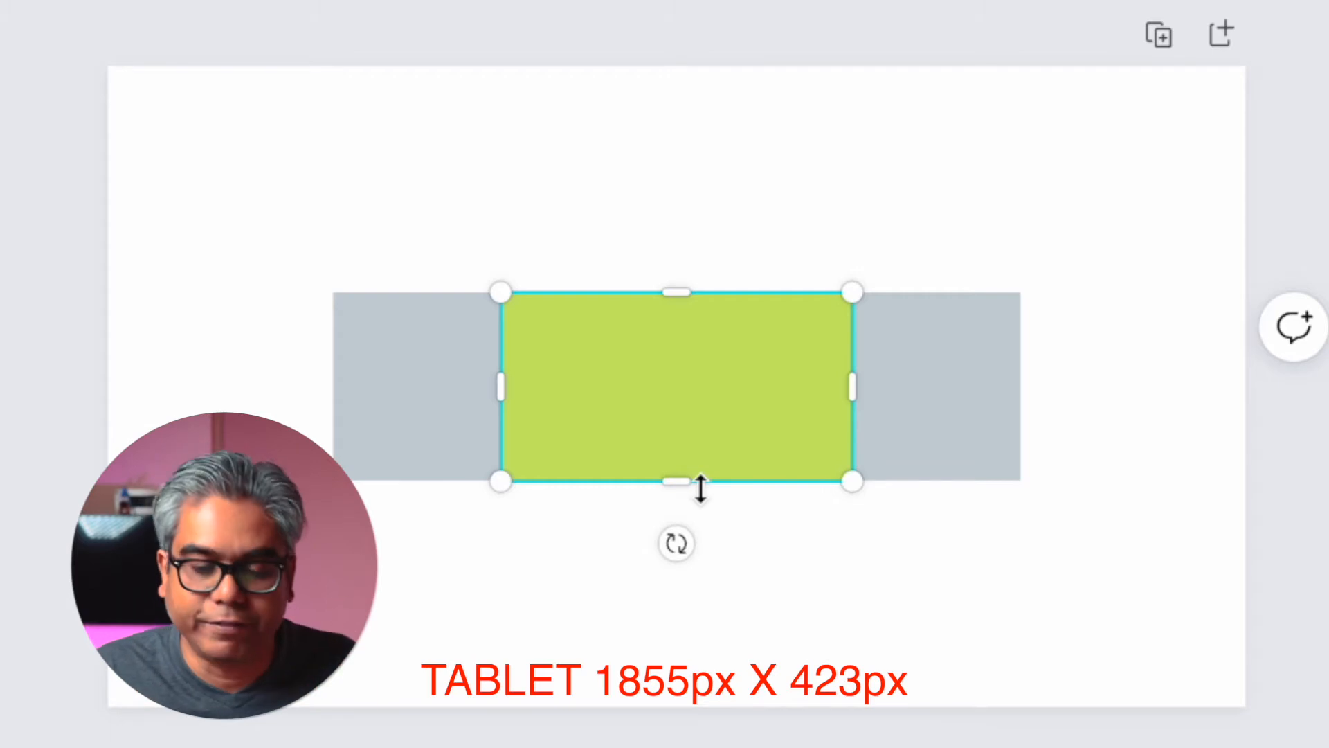
pyautogui.moveTo(501, 385); pyautogui.dragTo(228, 377)
pyautogui.moveTo(866, 385); pyautogui.dragTo(1098, 386)
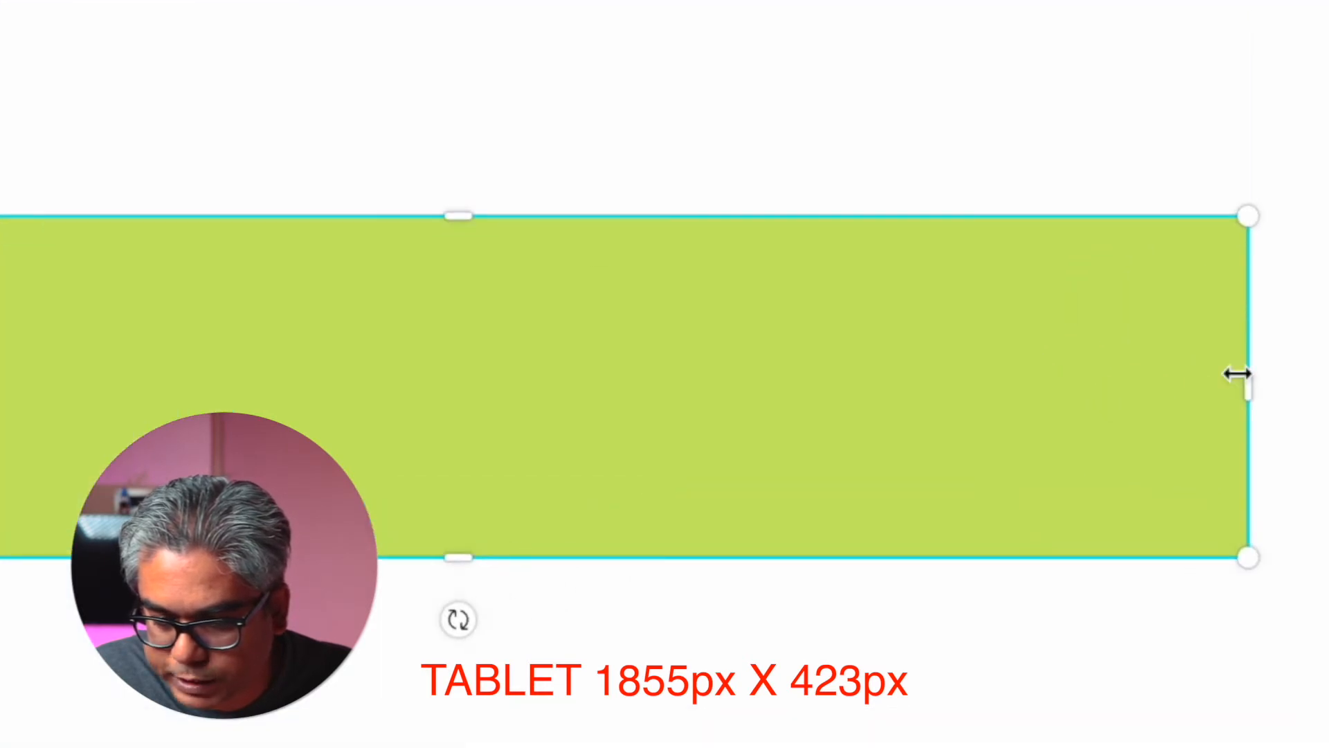
pyautogui.moveTo(1243, 380); pyautogui.dragTo(1207, 378)
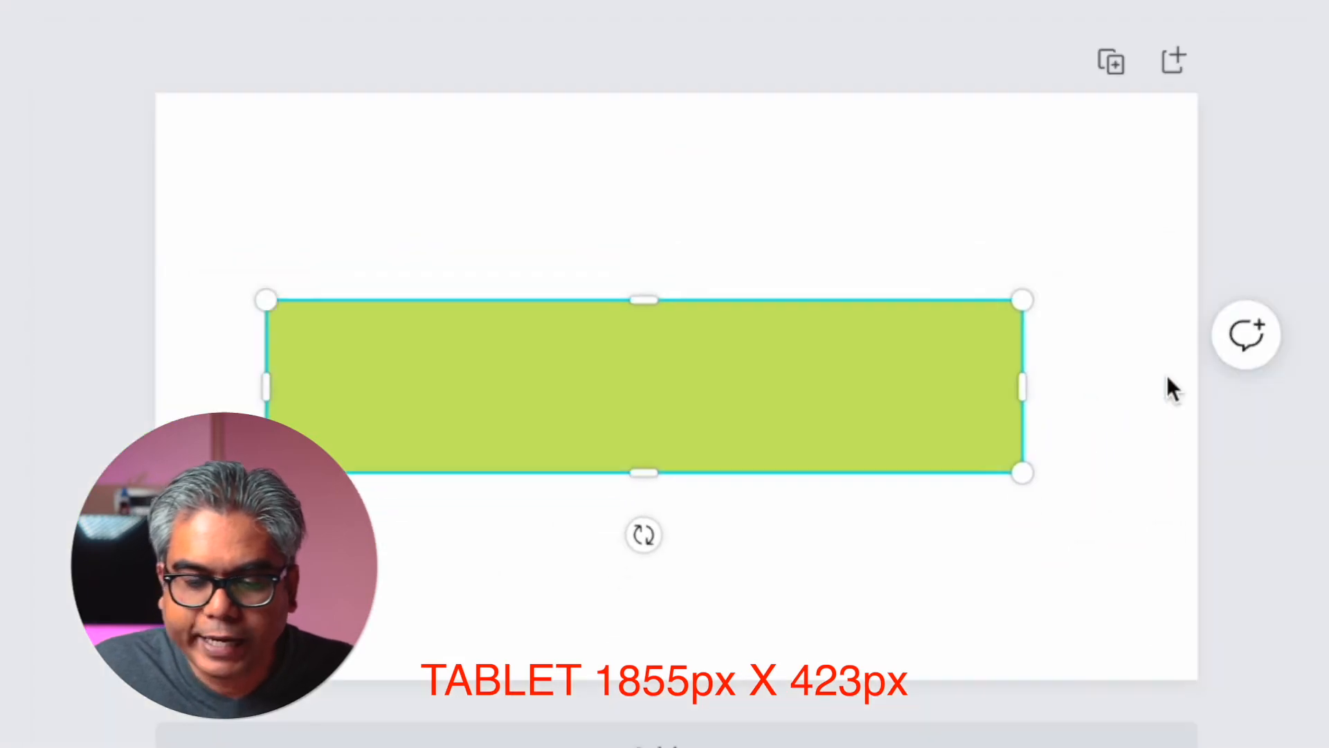
# Step: Send the green rectangle behind the grey one, centre it on the page, and deselect it
pyautogui.rightClick(615, 348)
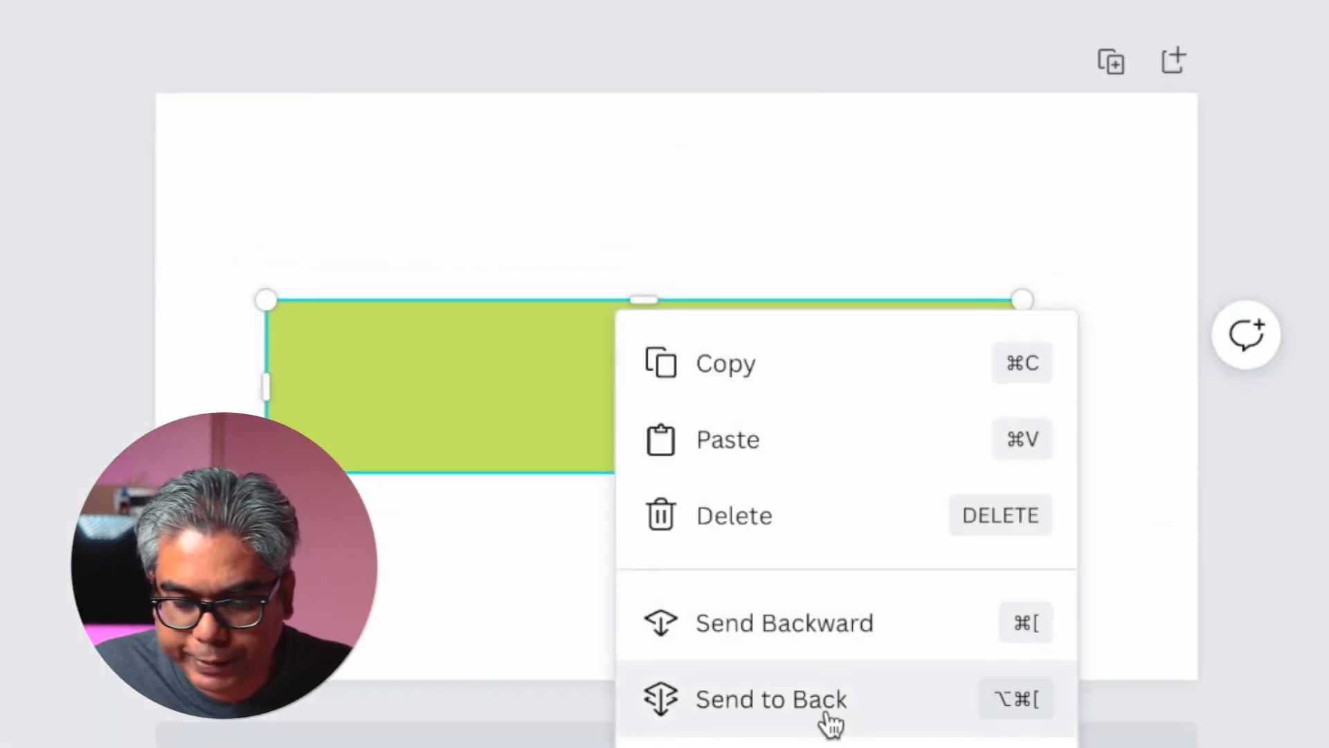
pyautogui.click(837, 631)
pyautogui.moveTo(314, 368); pyautogui.dragTo(349, 371)
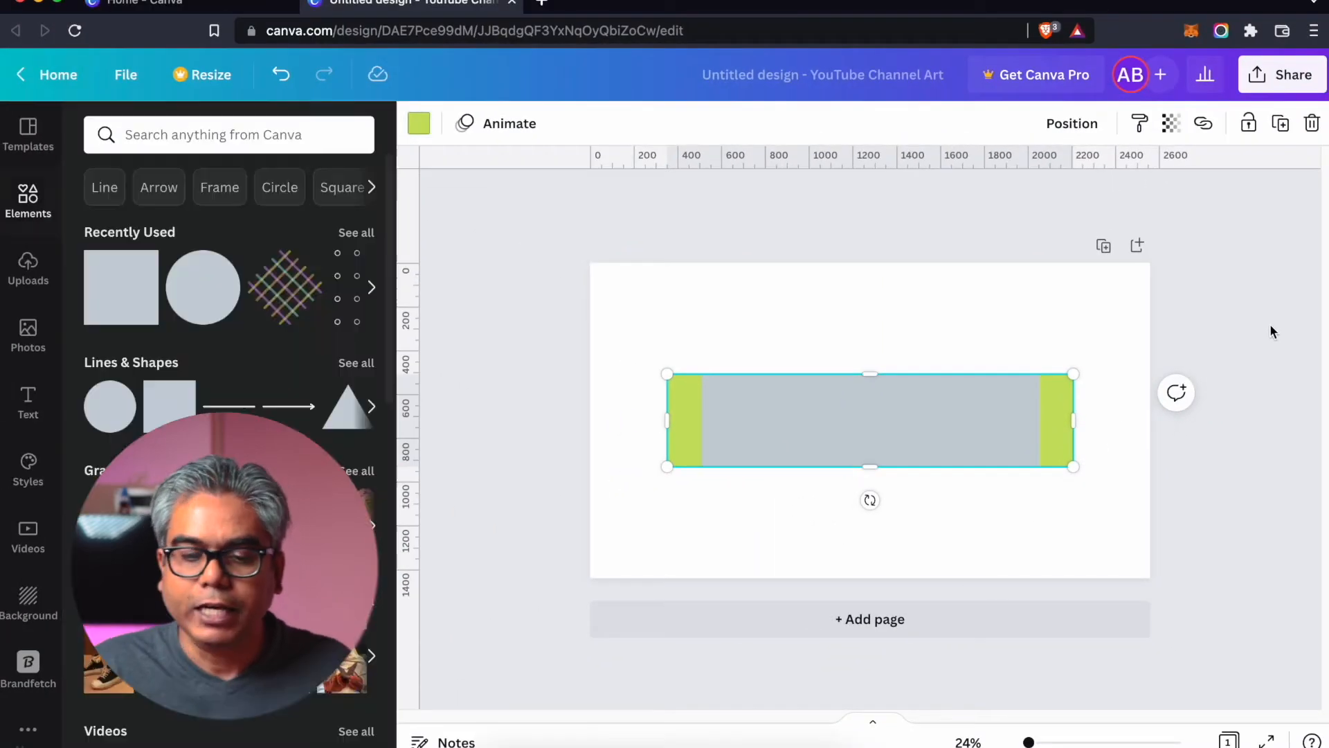
pyautogui.click(1269, 323)
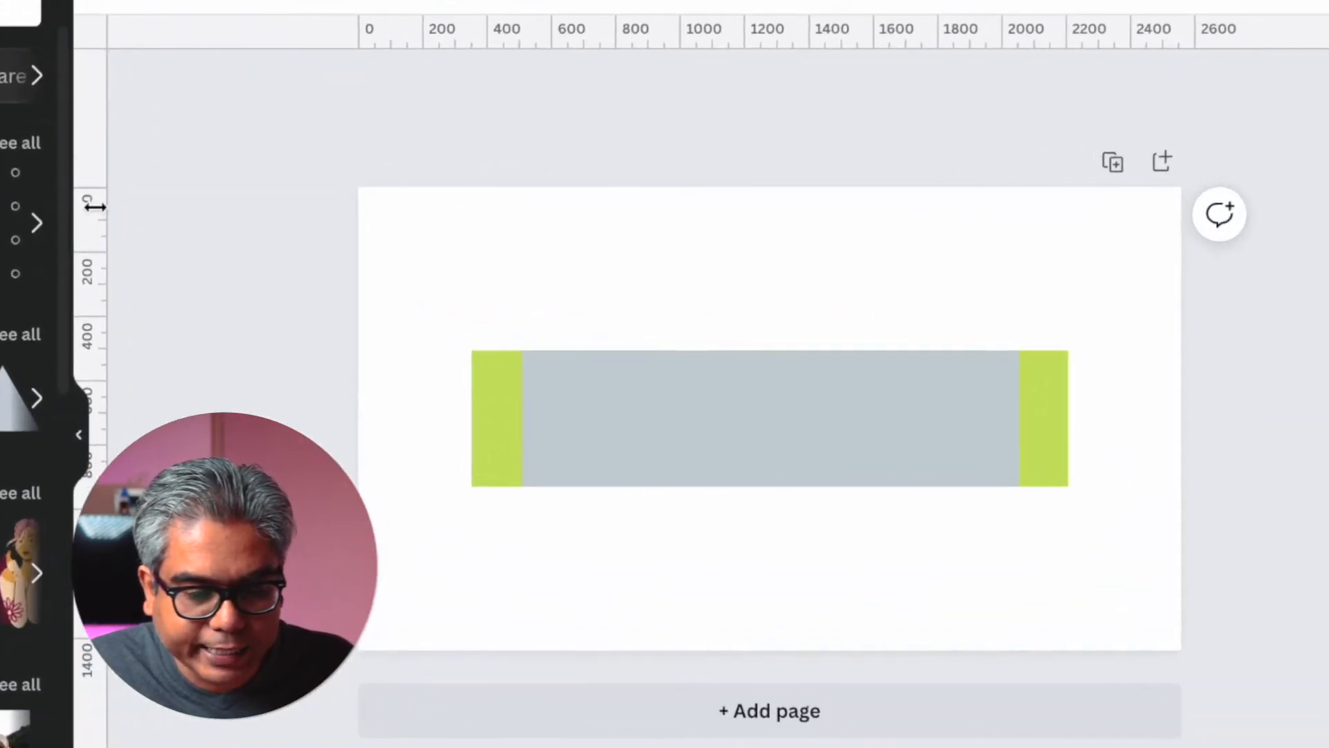
# Step: Place vertical ruler guides on the side edges of both rectangles and horizontal guides along their top and bottom edges
pyautogui.moveTo(90, 343); pyautogui.dragTo(515, 392)
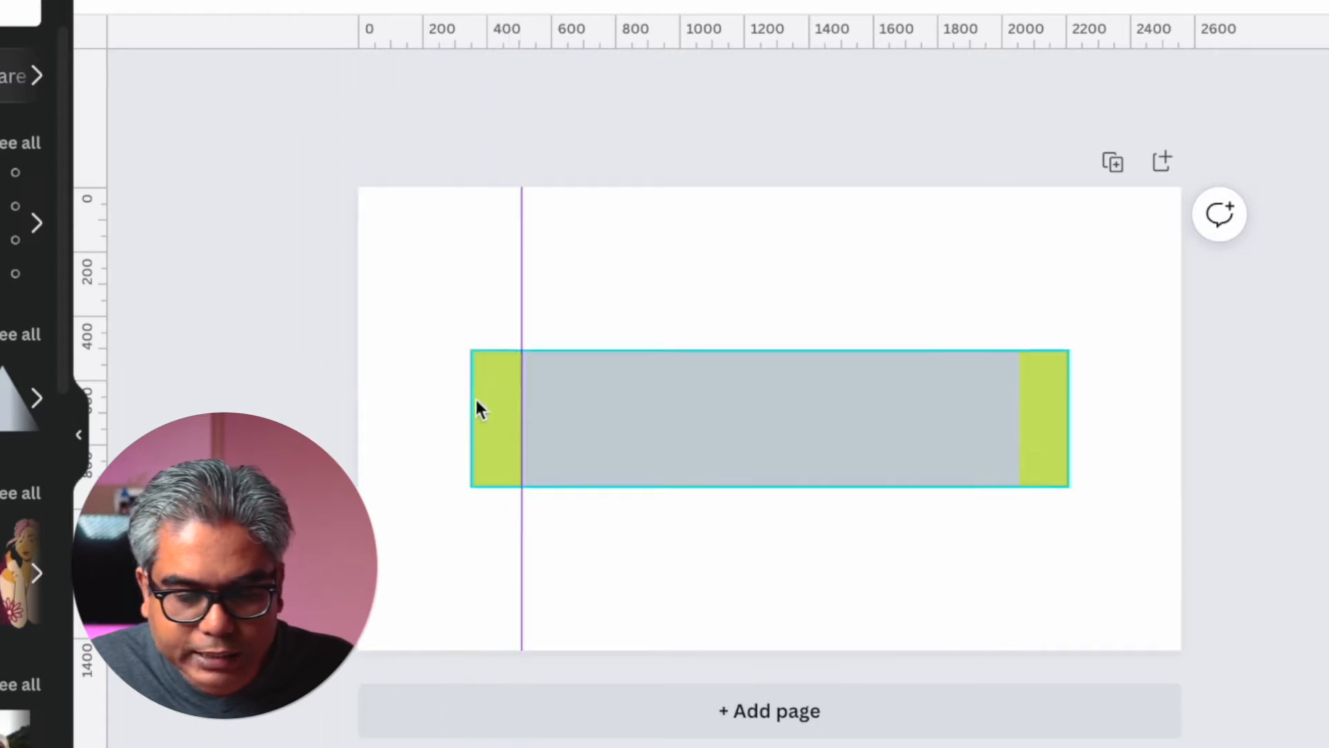
pyautogui.moveTo(90, 276); pyautogui.dragTo(446, 357)
pyautogui.moveTo(90, 300); pyautogui.dragTo(1018, 388)
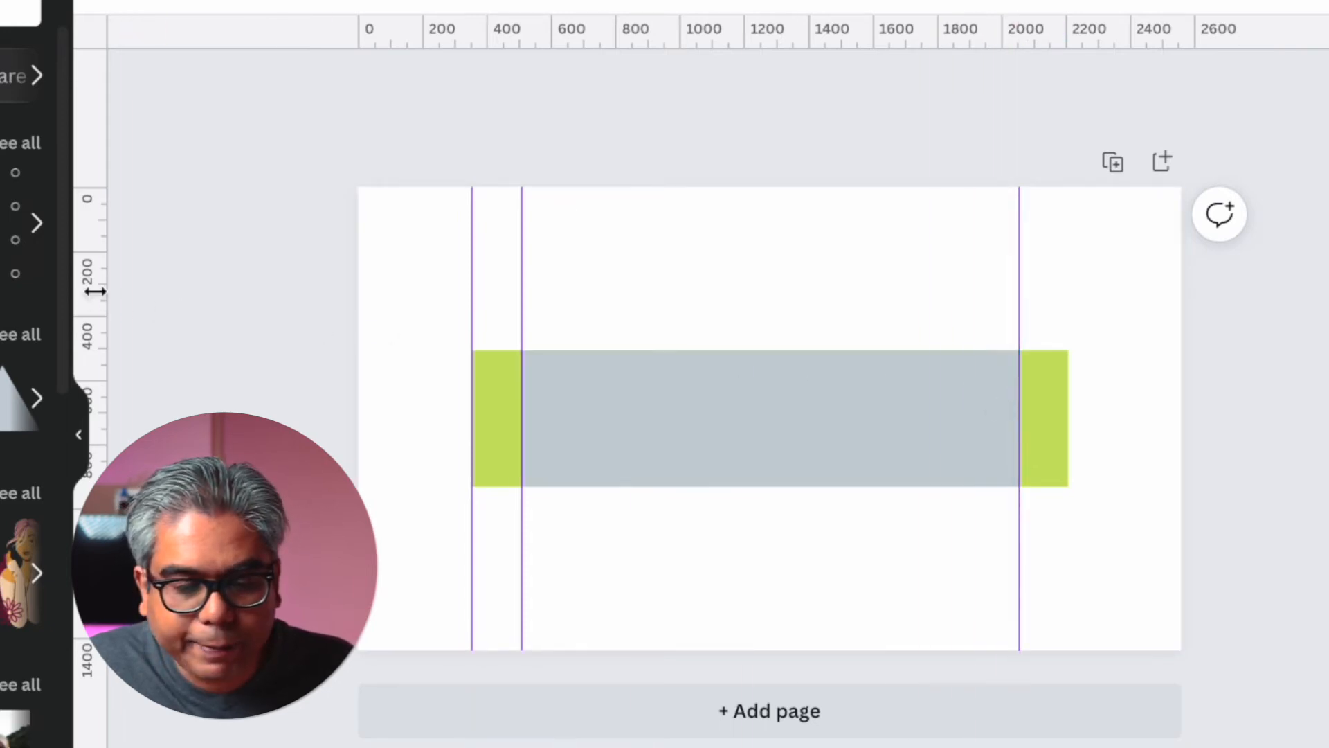
pyautogui.moveTo(134, 293); pyautogui.dragTo(1074, 375)
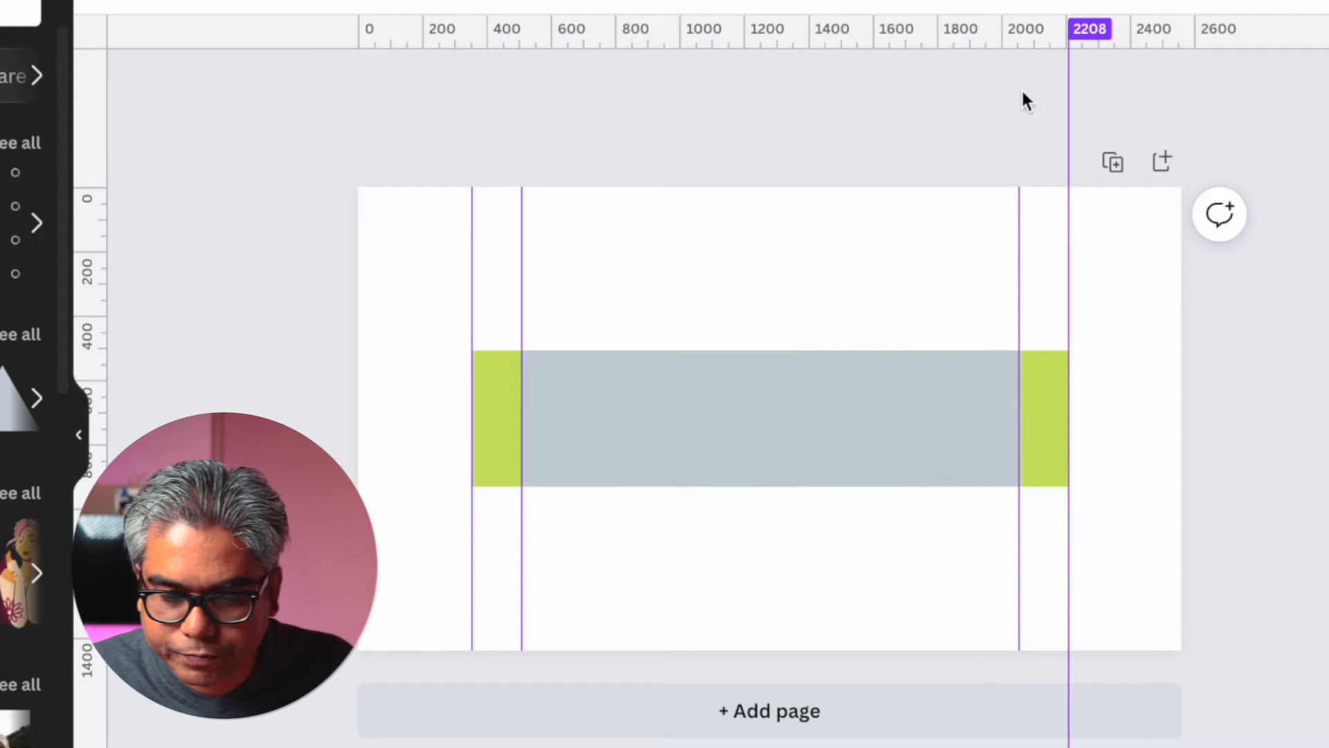
pyautogui.moveTo(676, 28); pyautogui.dragTo(665, 350)
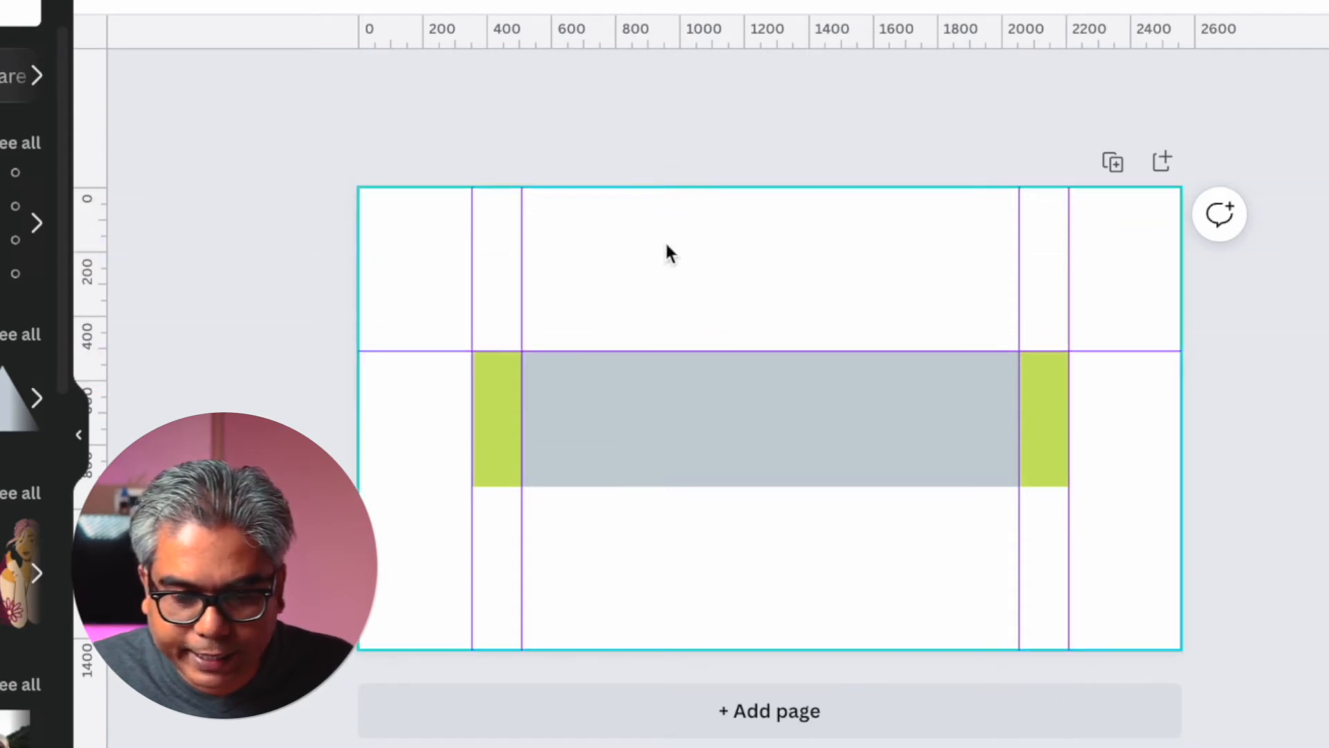
pyautogui.moveTo(688, 28); pyautogui.dragTo(683, 485)
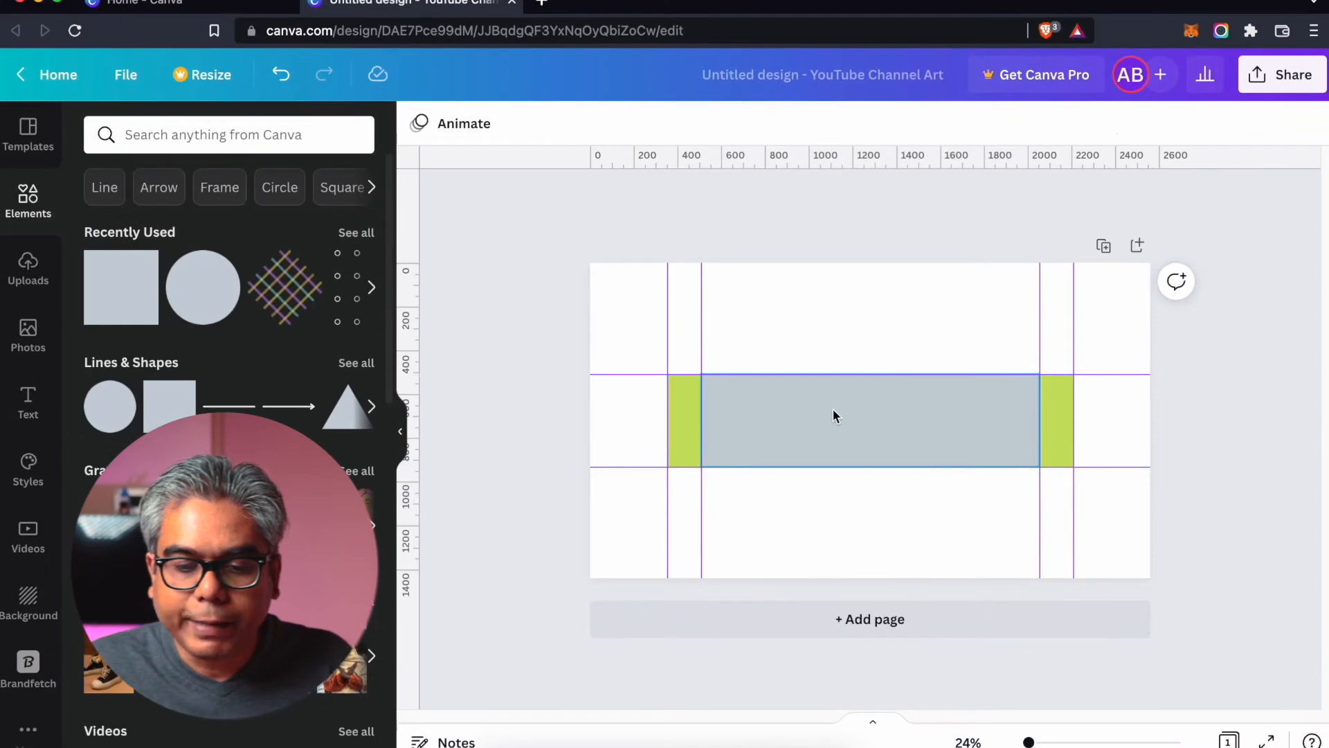
# Step: Delete the grey and green rectangles, leaving only the guides on the page
pyautogui.click(730, 403)
pyautogui.press('Delete')
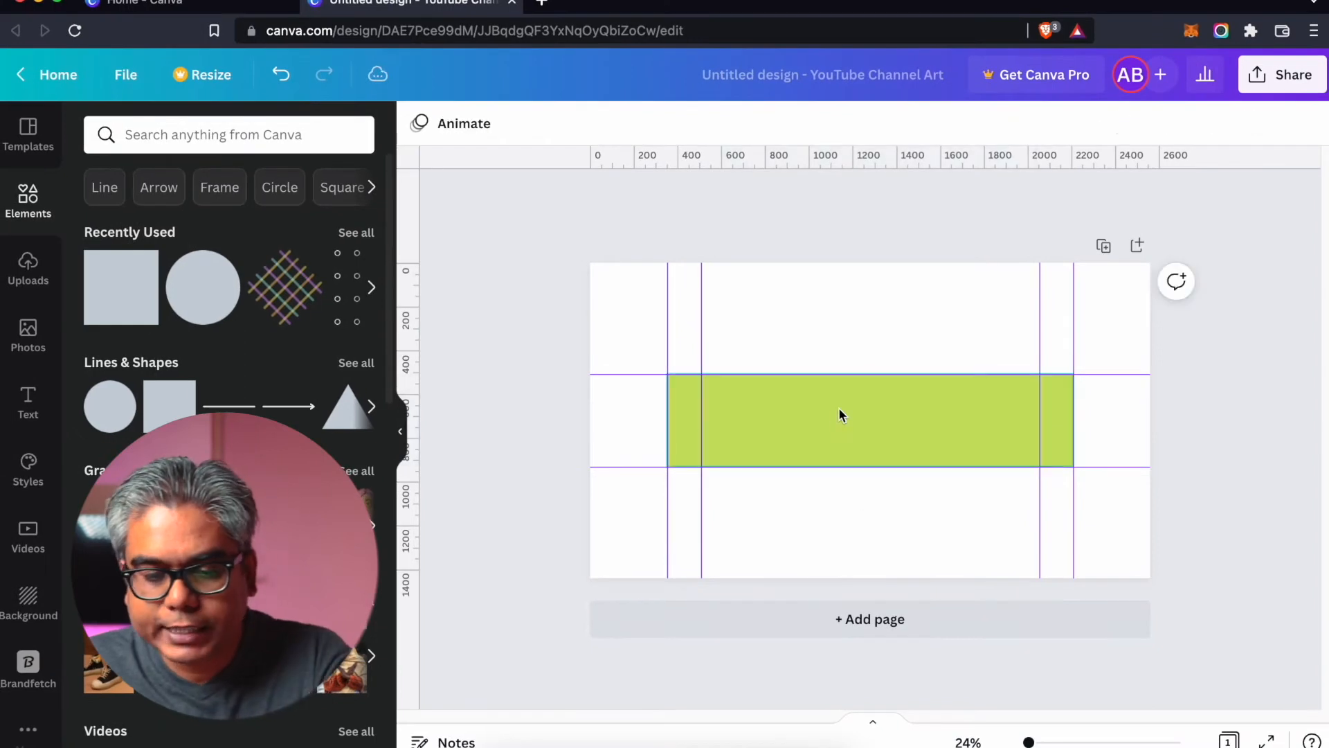
pyautogui.click(838, 407)
pyautogui.press('Delete')
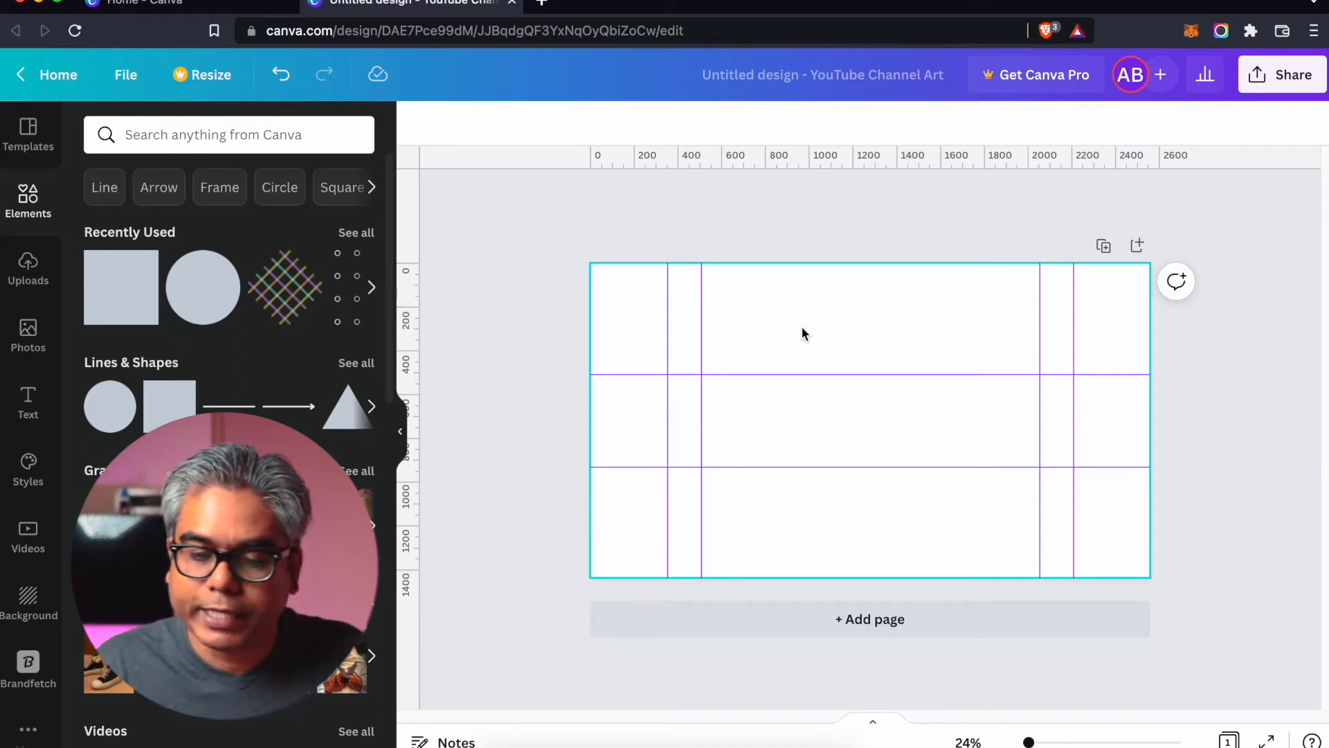
# Step: Open Unsplash in a new browser tab, search for "background", and browse the landscape photos
pyautogui.press('super+t')
pyautogui.write('un')
pyautogui.press('Return')
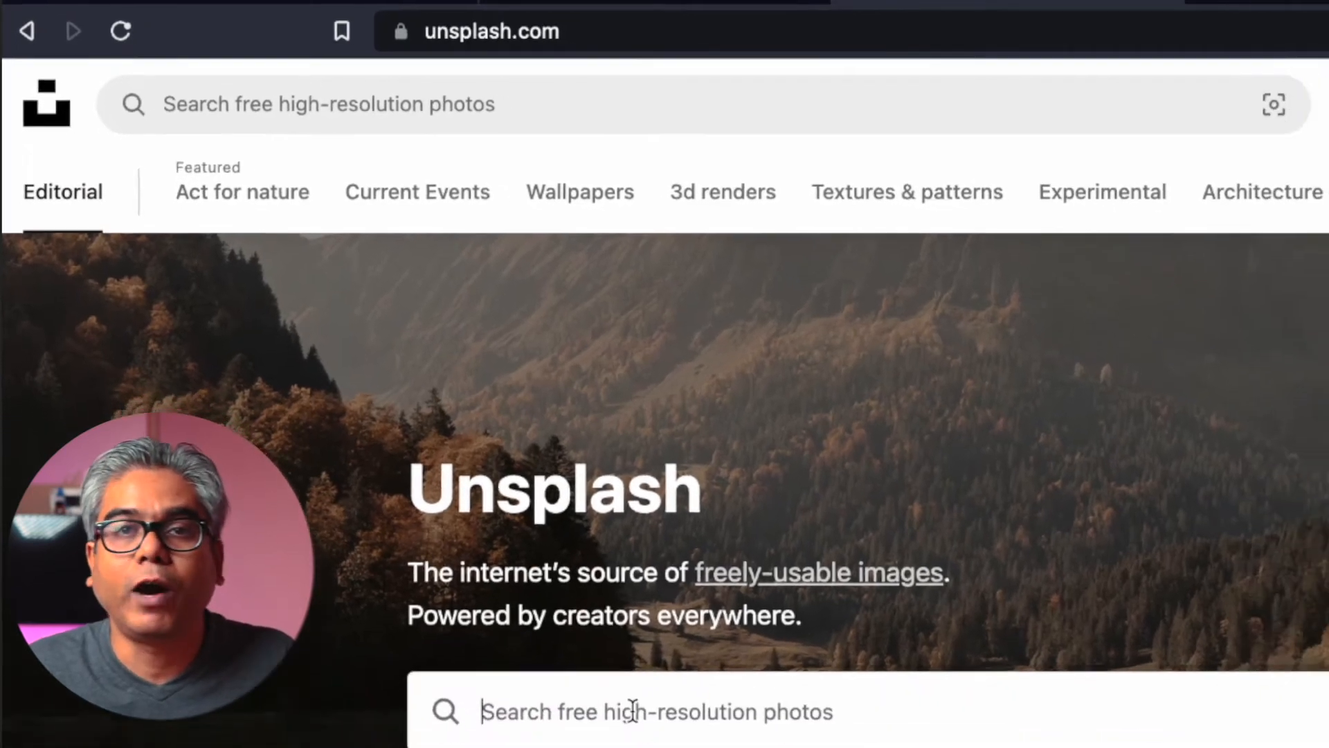
pyautogui.click(683, 741)
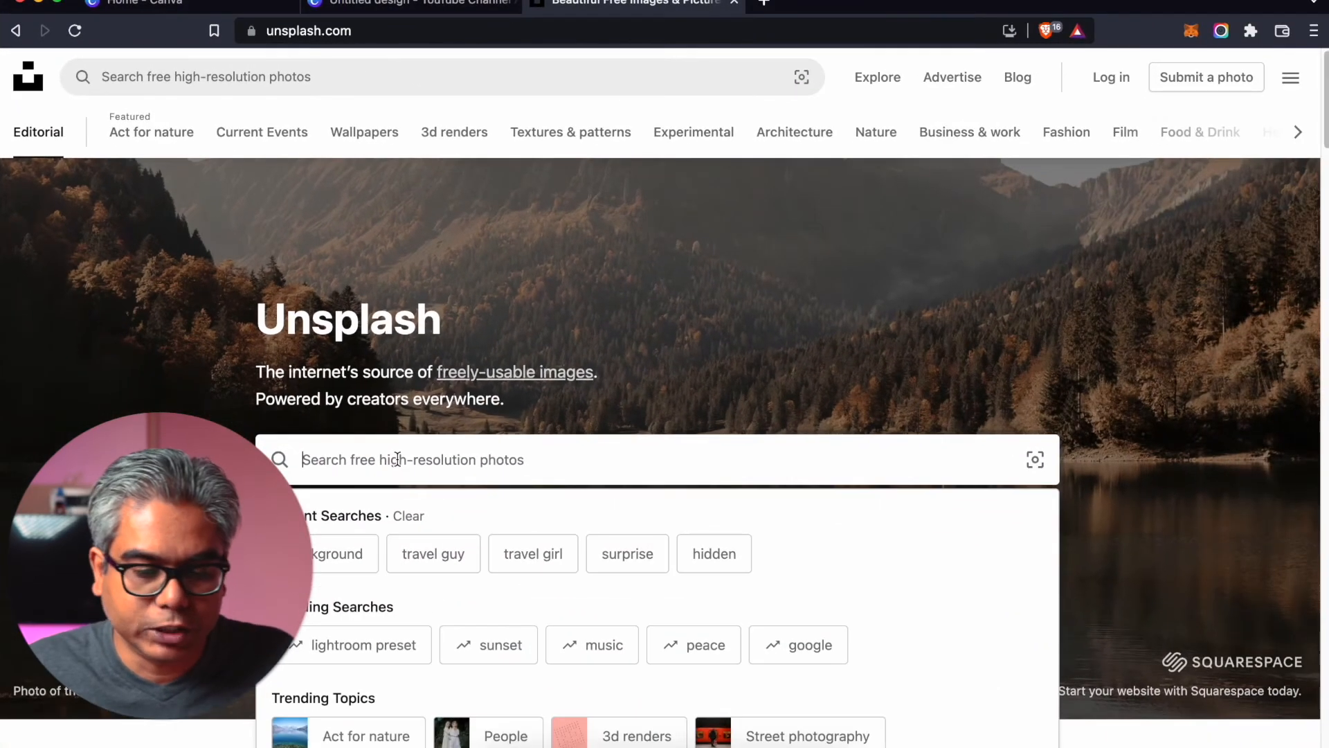
pyautogui.write('back')
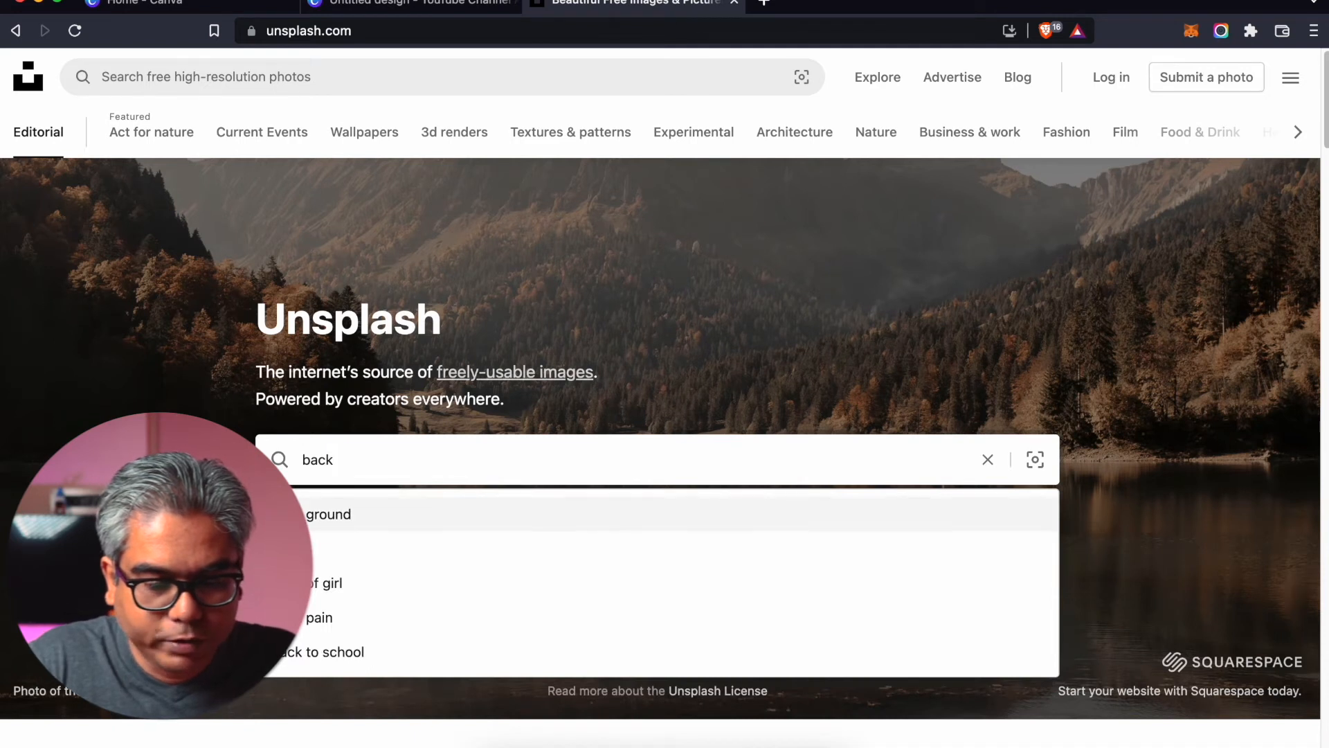
pyautogui.click(572, 511)
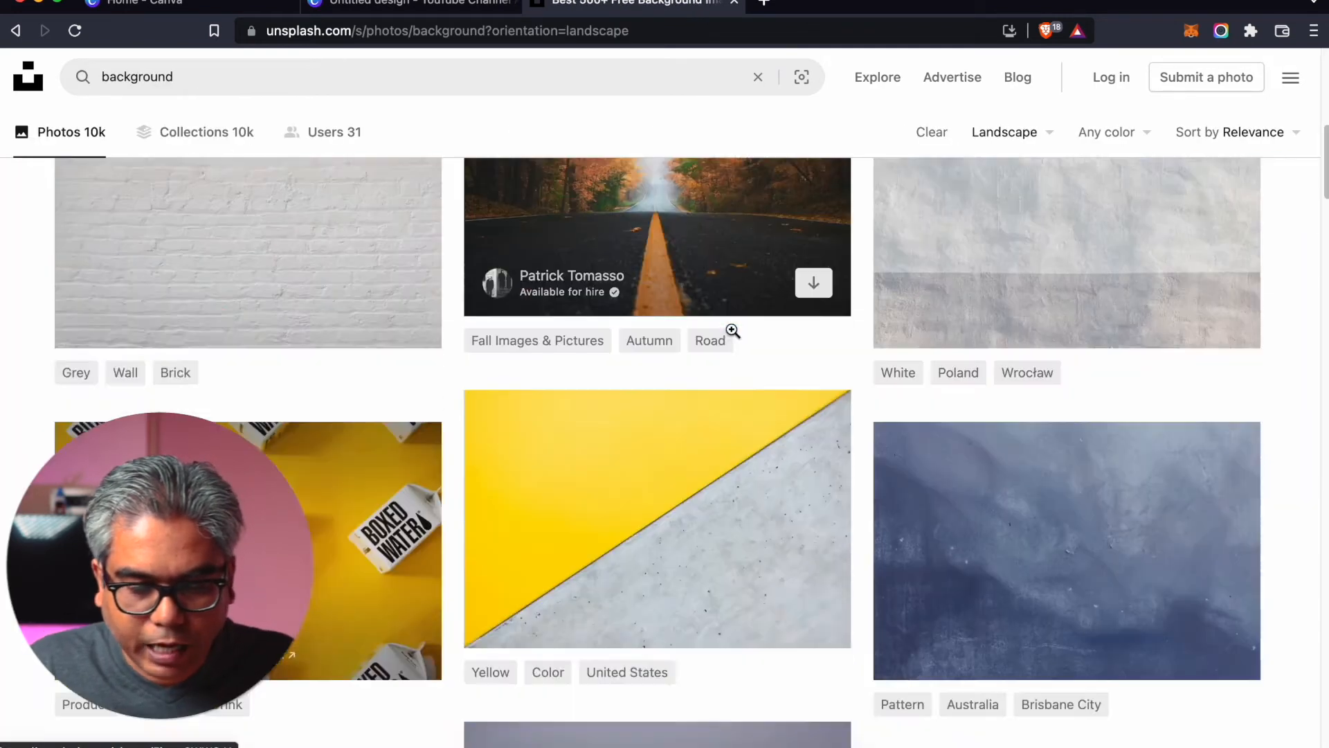
pyautogui.scroll(-20, 732, 331)
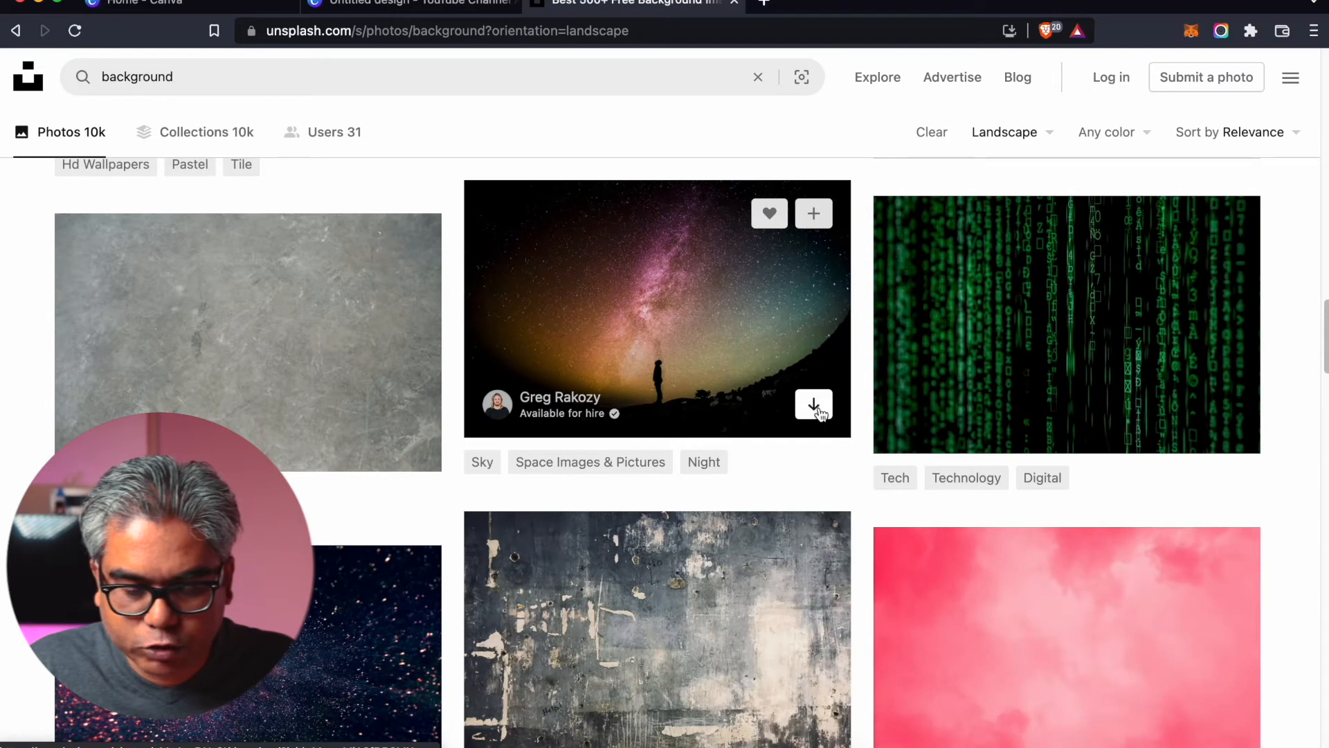
# Step: Download the Milky Way photo with the standing silhouette from Unsplash and upload it to the media uploads in Canva
pyautogui.click(819, 412)
pyautogui.click(958, 614)
pyautogui.click(425, 10)
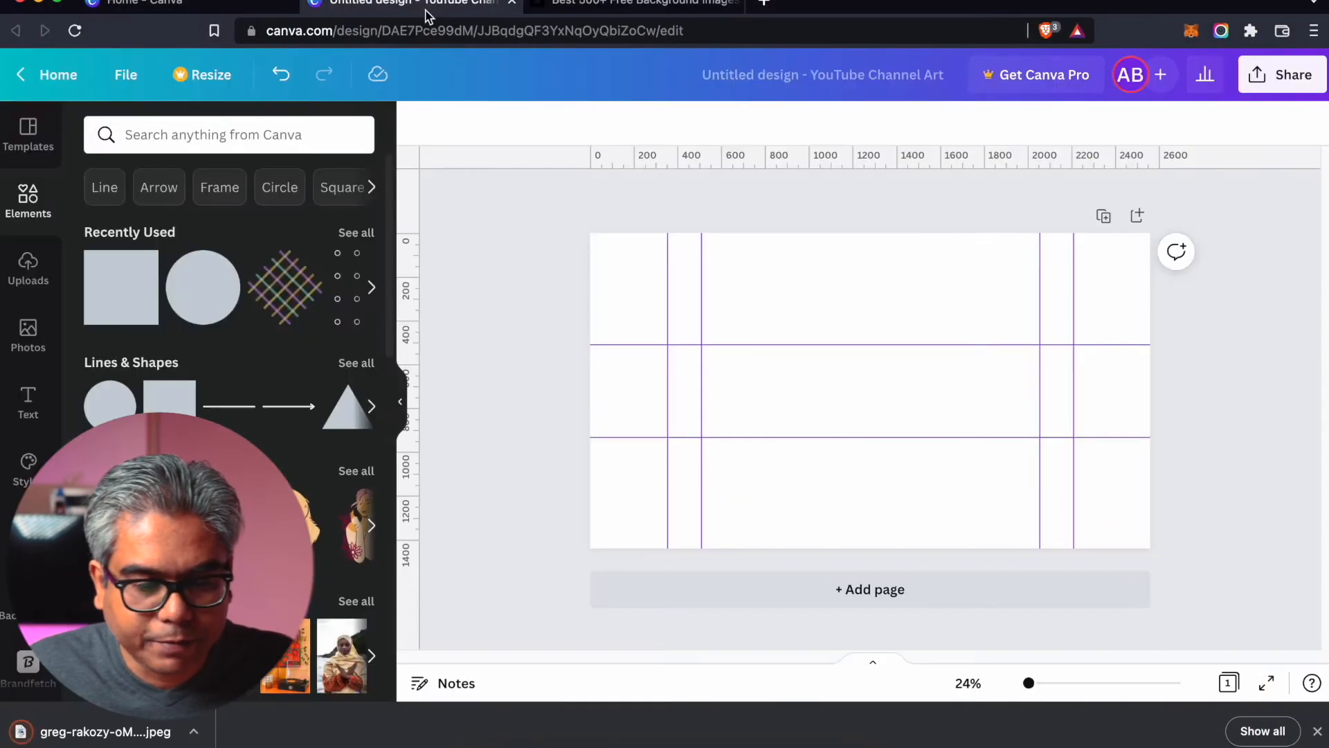
pyautogui.click(27, 266)
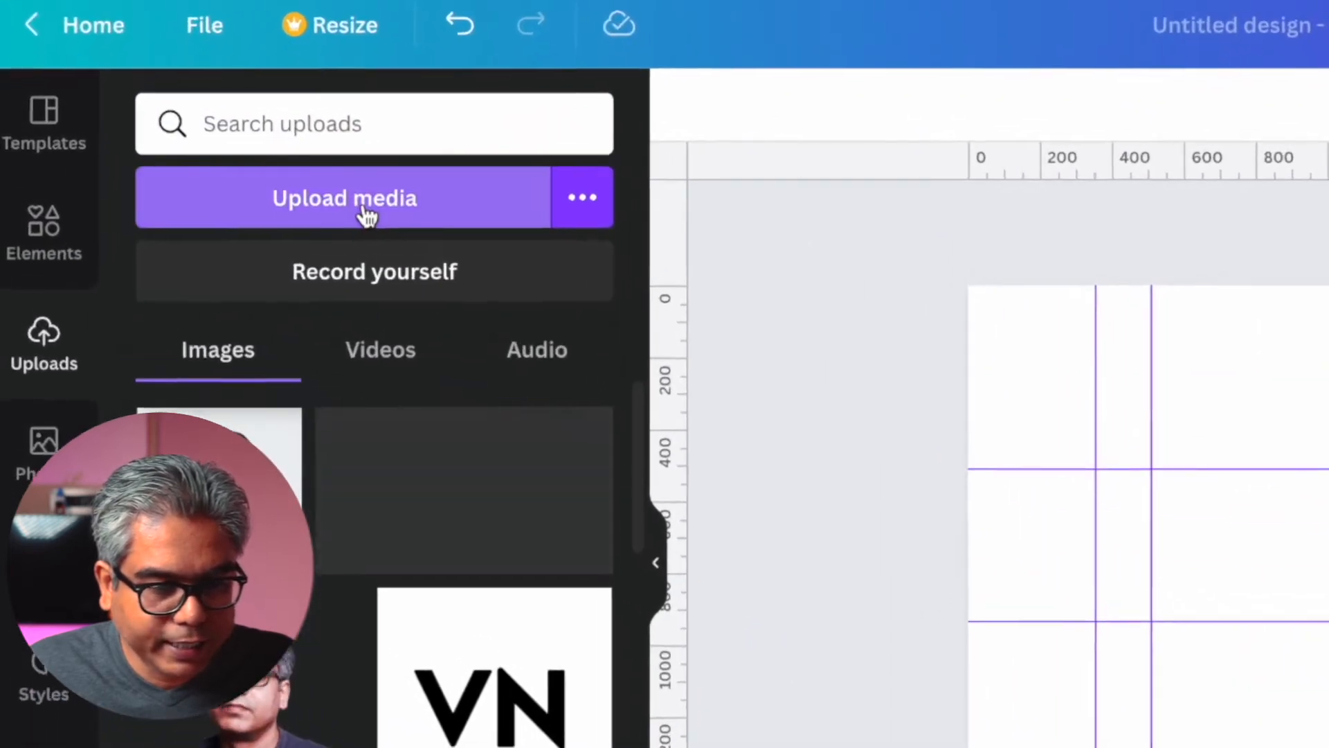
pyautogui.click(366, 212)
pyautogui.click(886, 244)
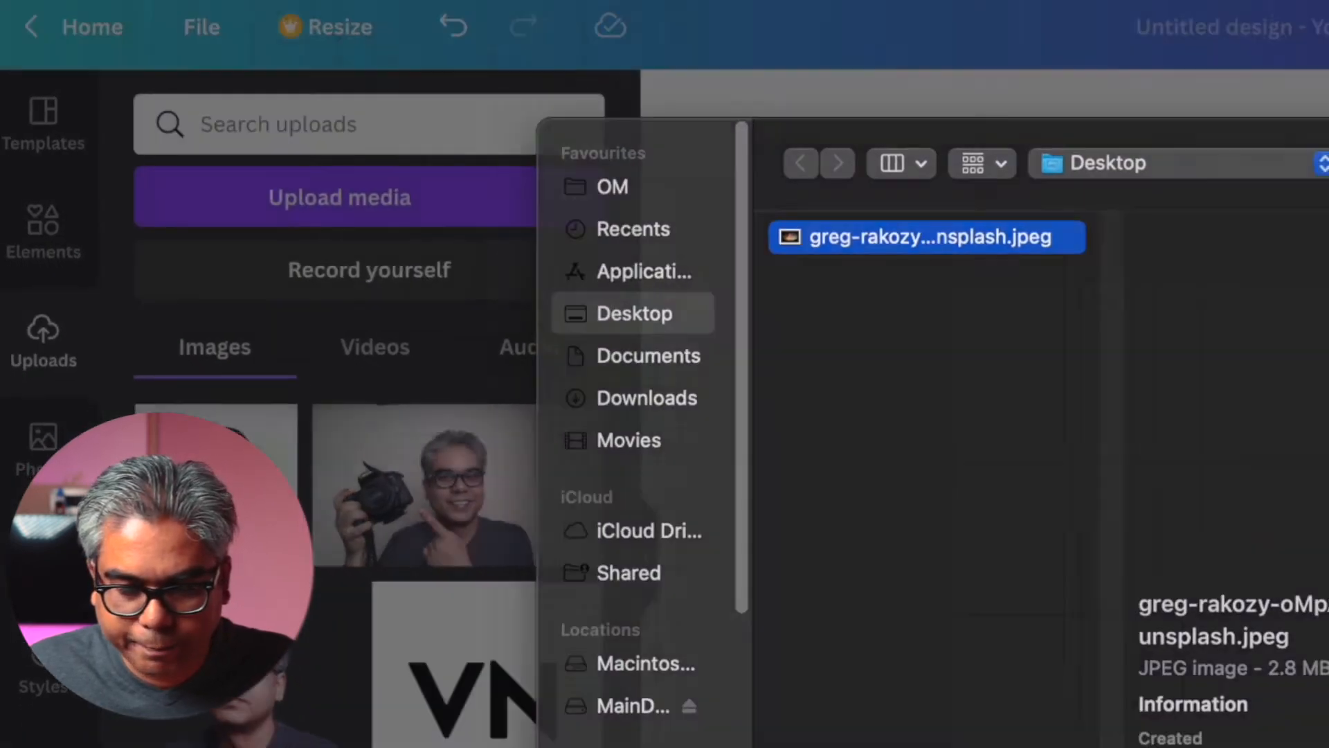
pyautogui.press('Return')
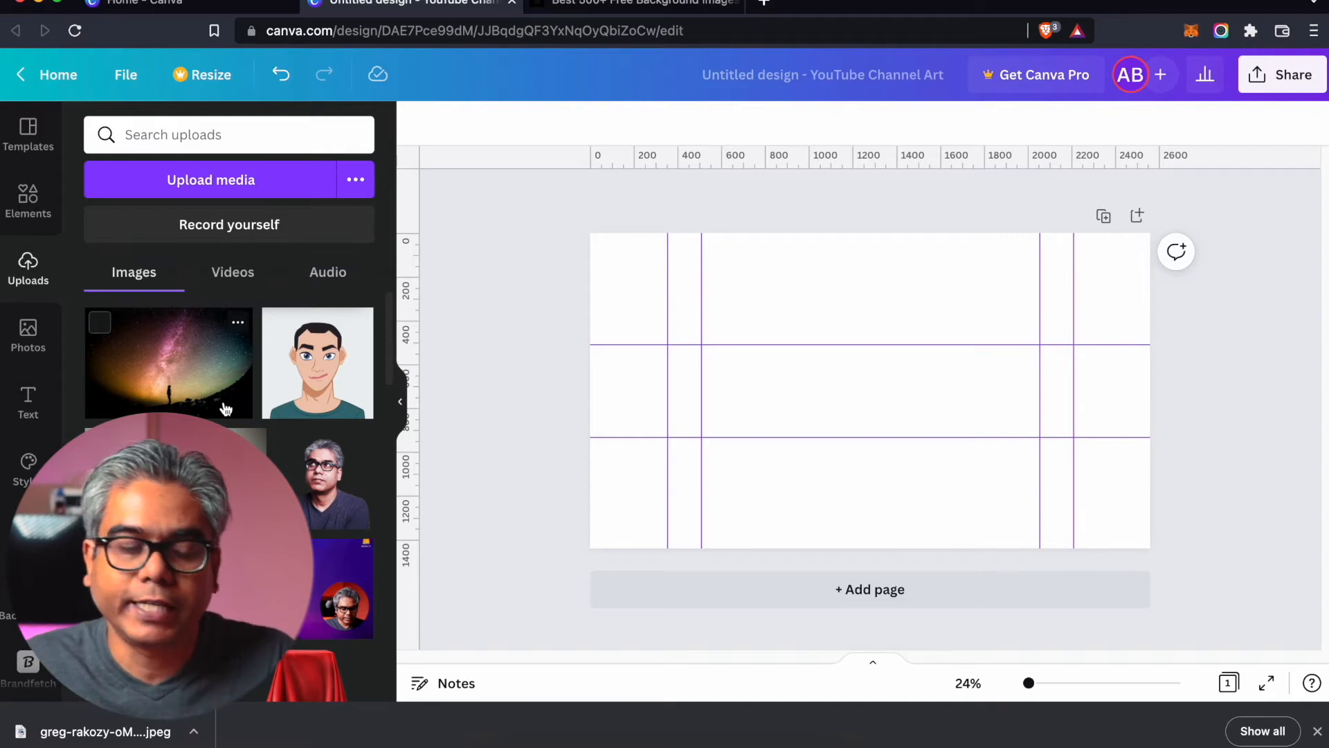
# Step: Place the uploaded photo on the page, enlarge it, and centre it horizontally with the silhouette standing between the horizontal guides
pyautogui.click(165, 379)
pyautogui.moveTo(836, 385); pyautogui.dragTo(803, 359)
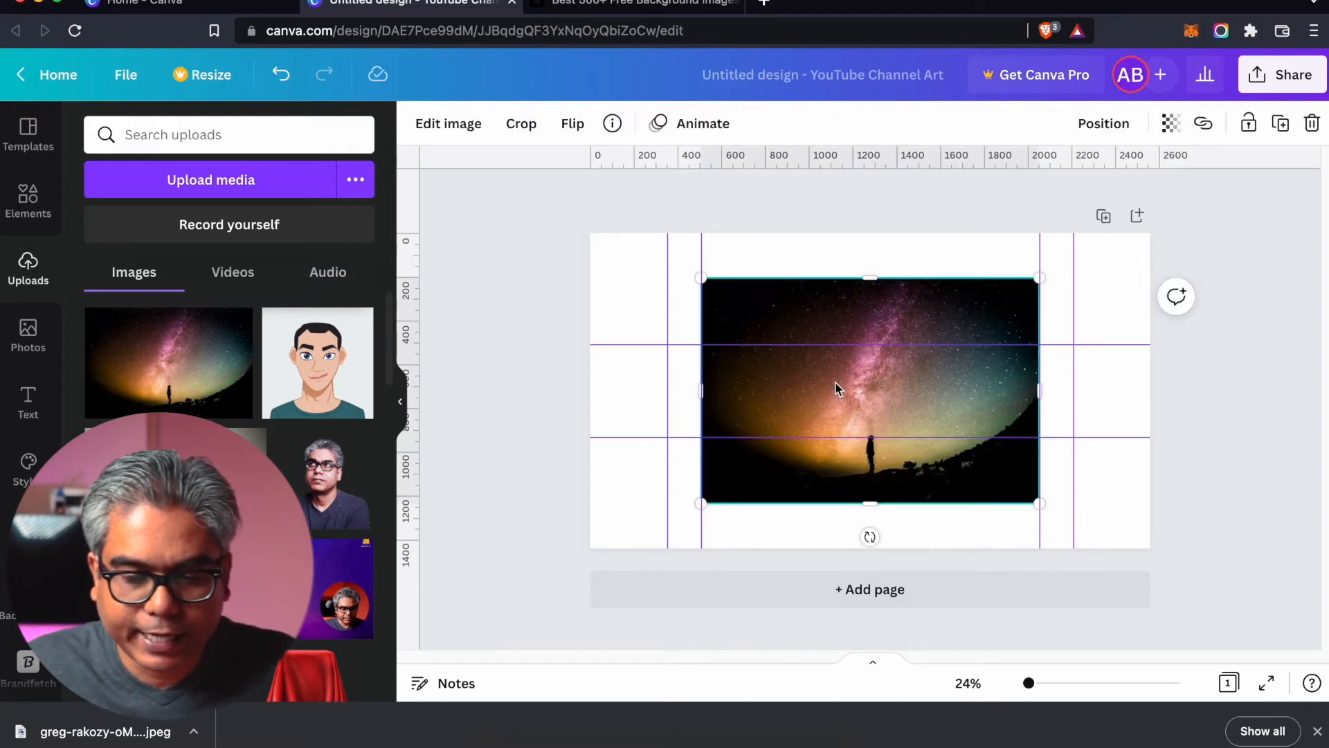
pyautogui.moveTo(705, 344); pyautogui.dragTo(705, 342)
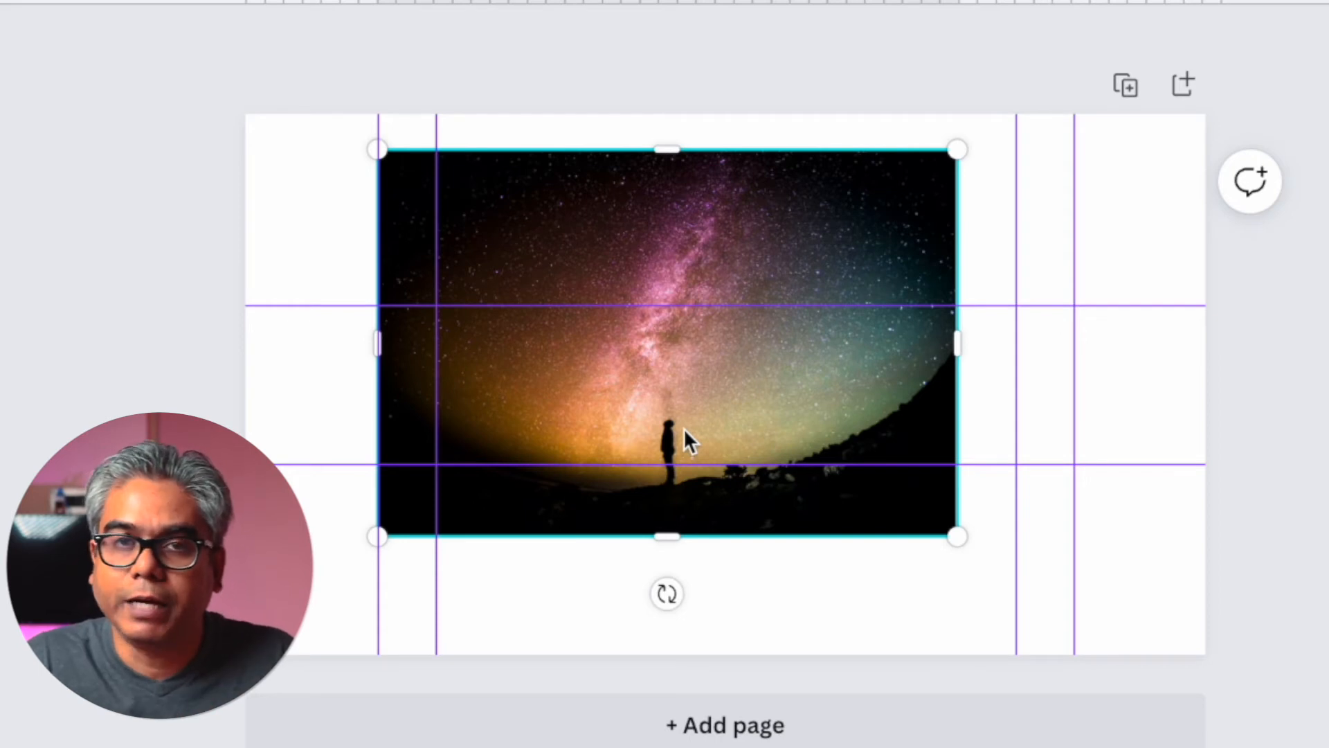
pyautogui.moveTo(625, 227); pyautogui.dragTo(629, 180)
pyautogui.moveTo(956, 500); pyautogui.dragTo(1175, 644)
pyautogui.moveTo(706, 538); pyautogui.dragTo(679, 414)
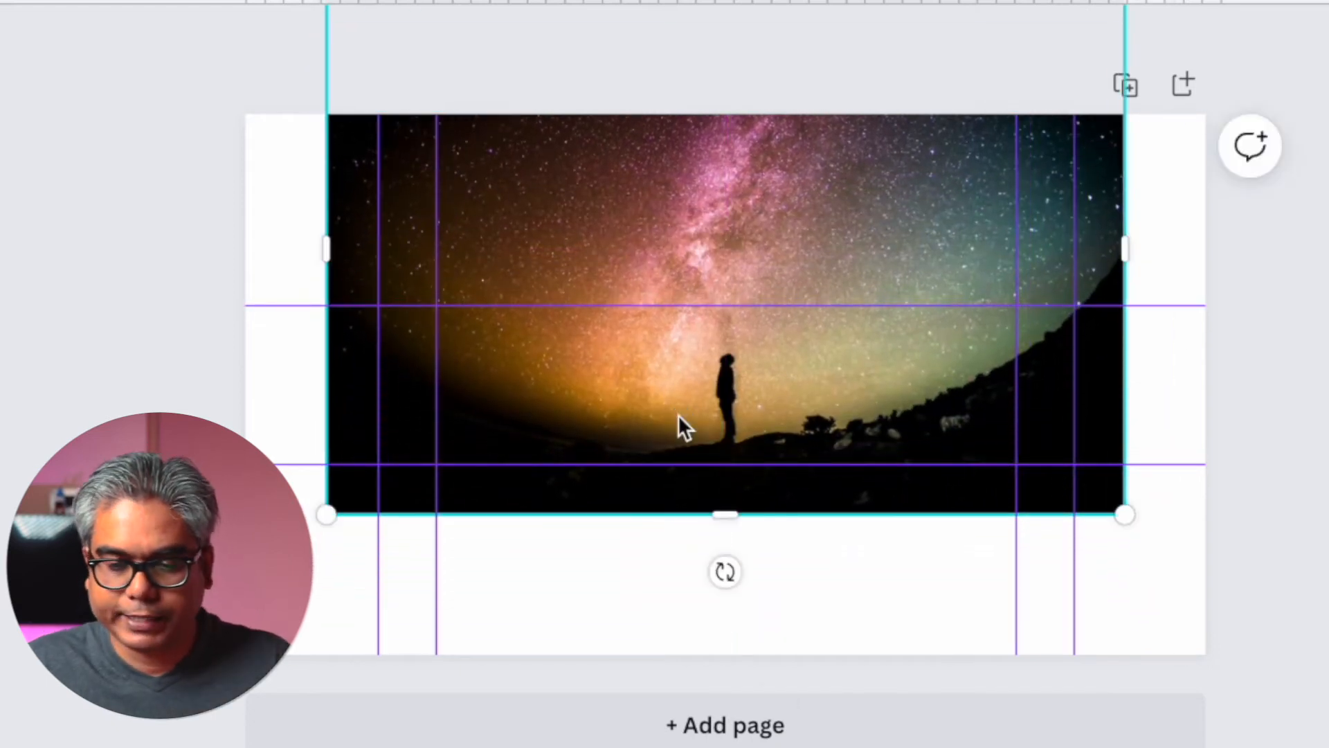
pyautogui.press('Escape')
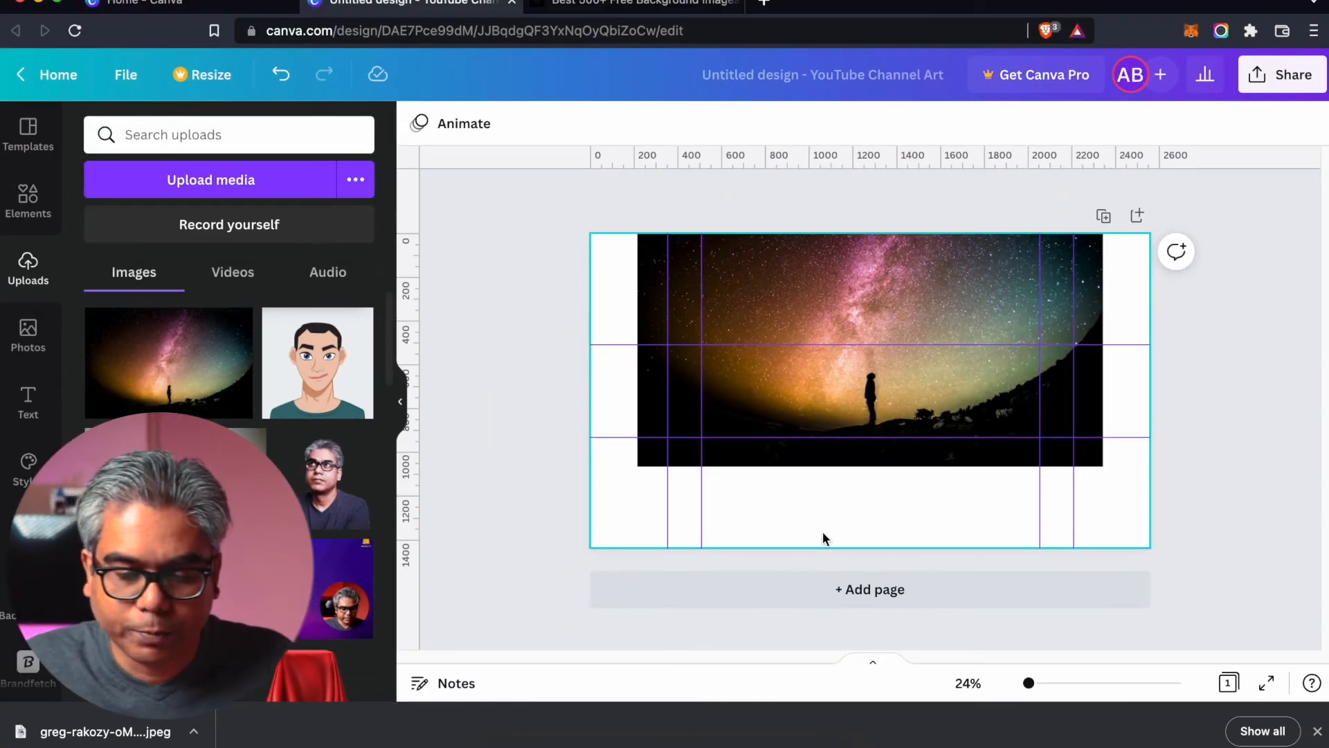
# Step: Set the page background colour to black so it blends with the photo's dark edges
pyautogui.click(820, 517)
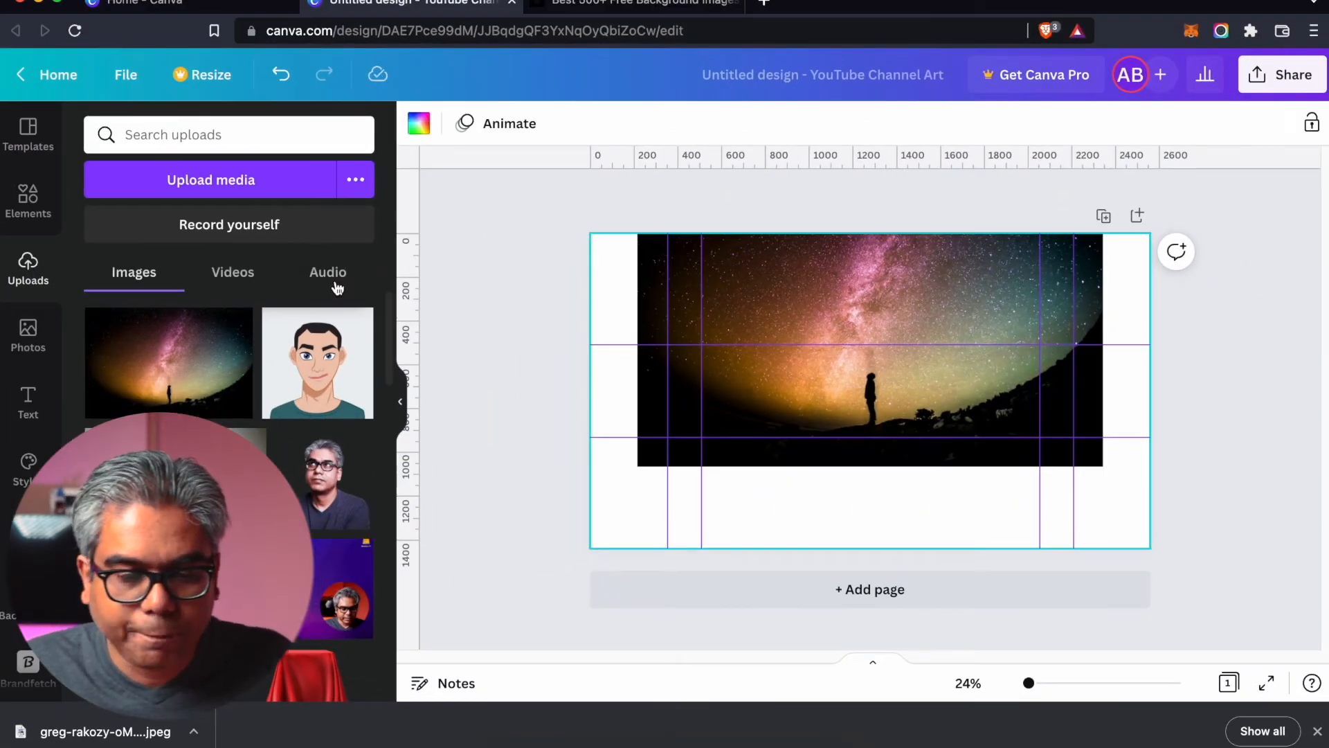
pyautogui.click(424, 135)
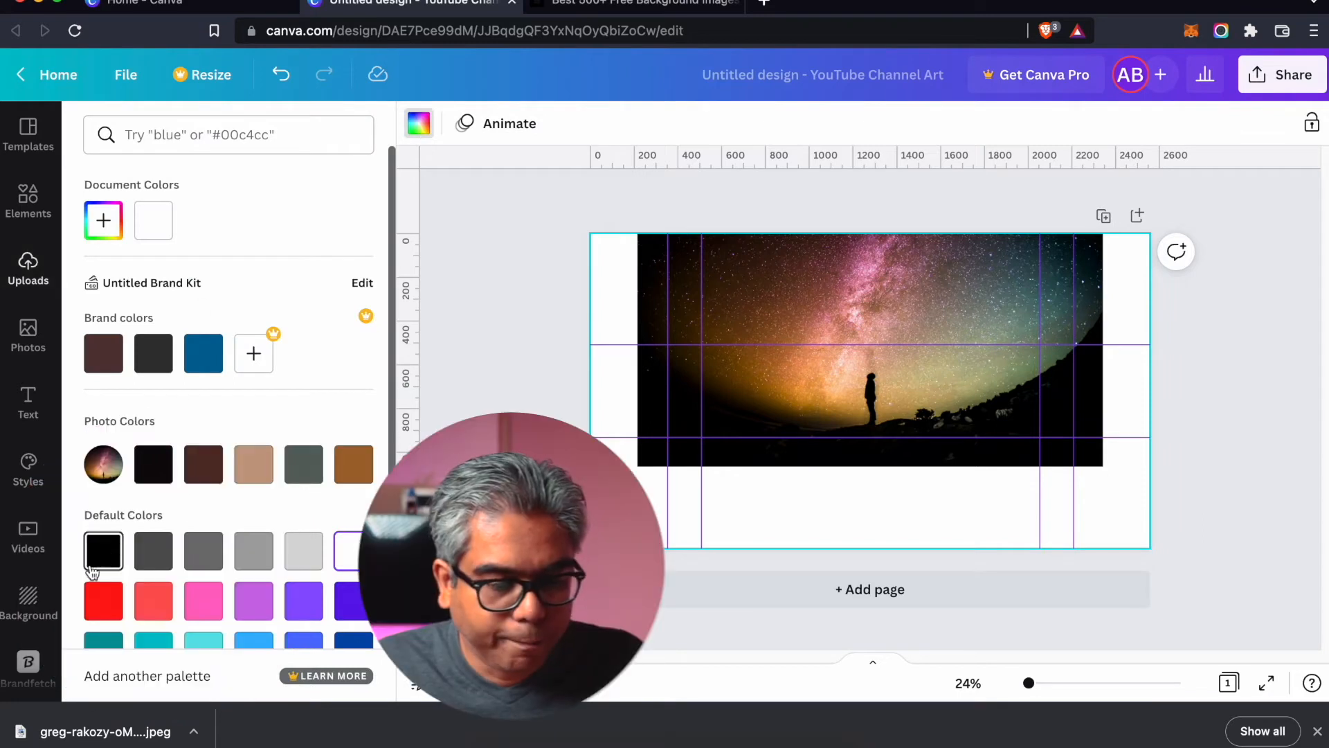
pyautogui.click(103, 551)
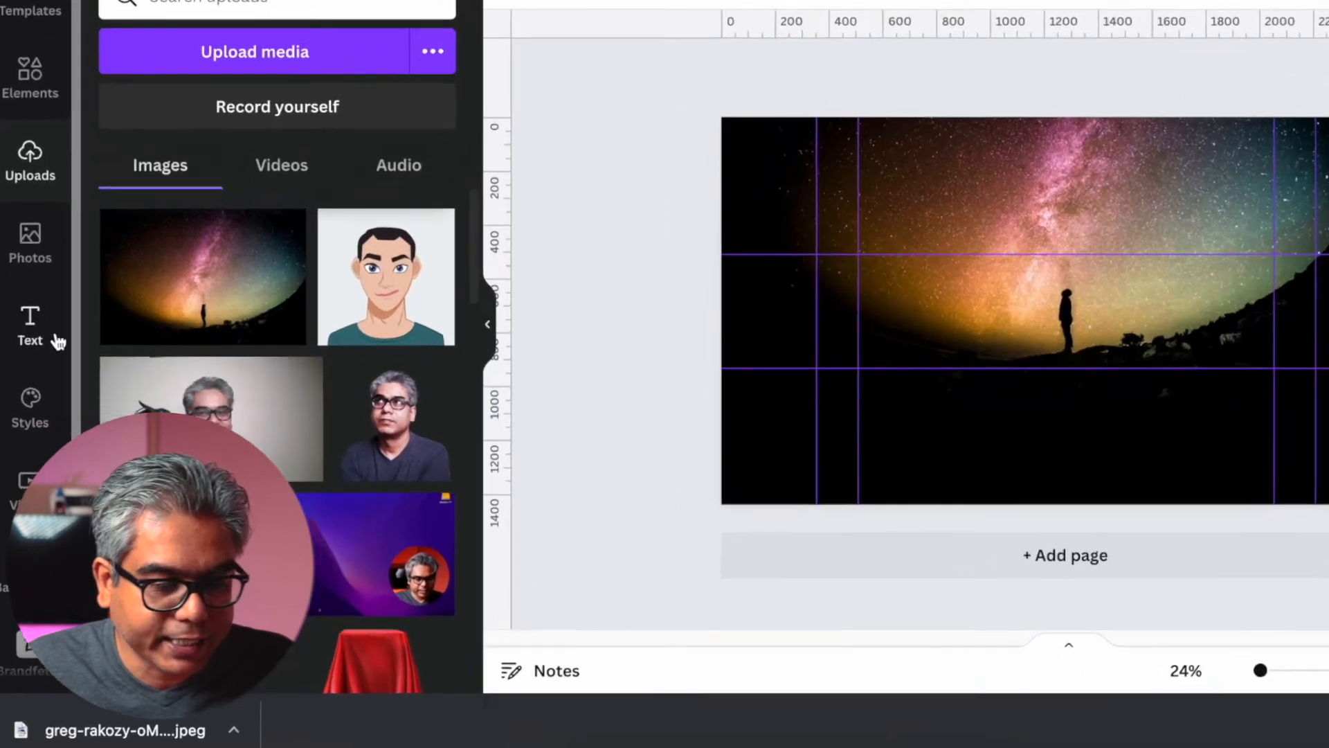
# Step: Add the "Design Proposal" font combination to the page and recolour its heading and small lines white
pyautogui.click(57, 340)
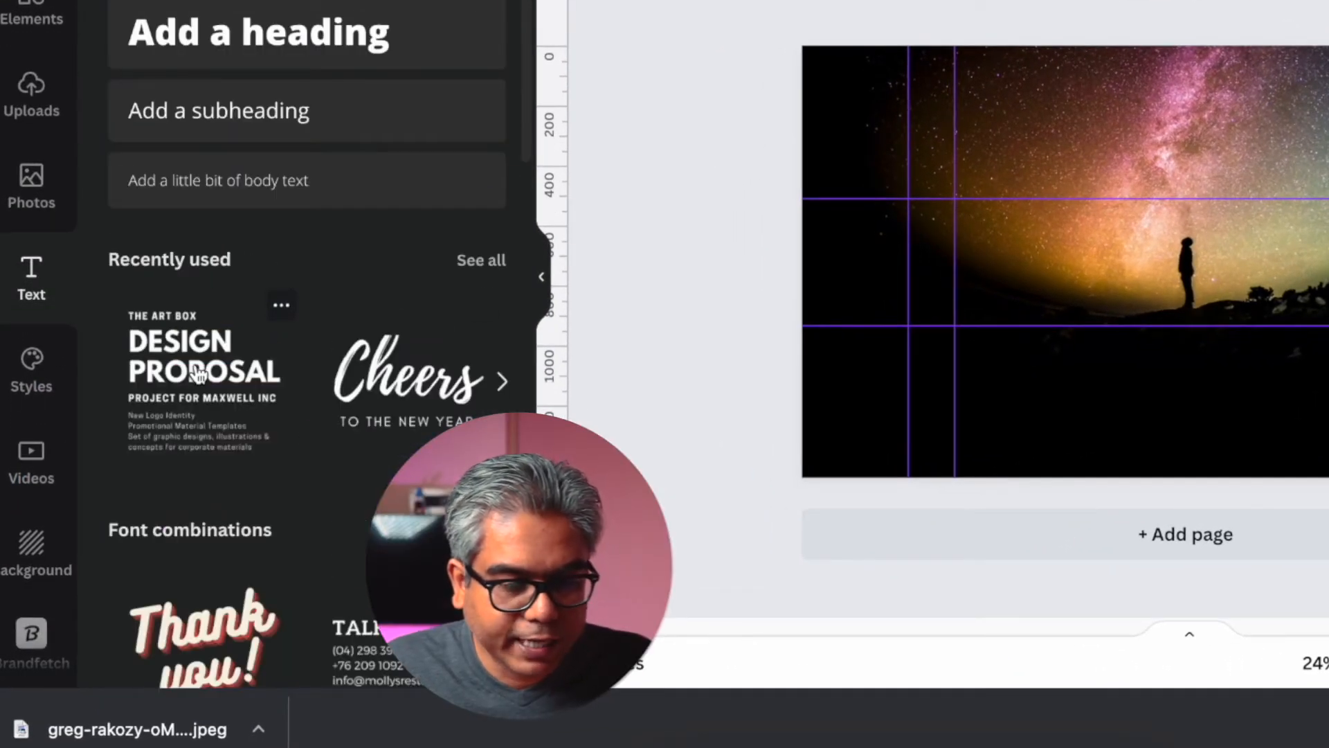
pyautogui.click(196, 397)
pyautogui.click(1223, 274)
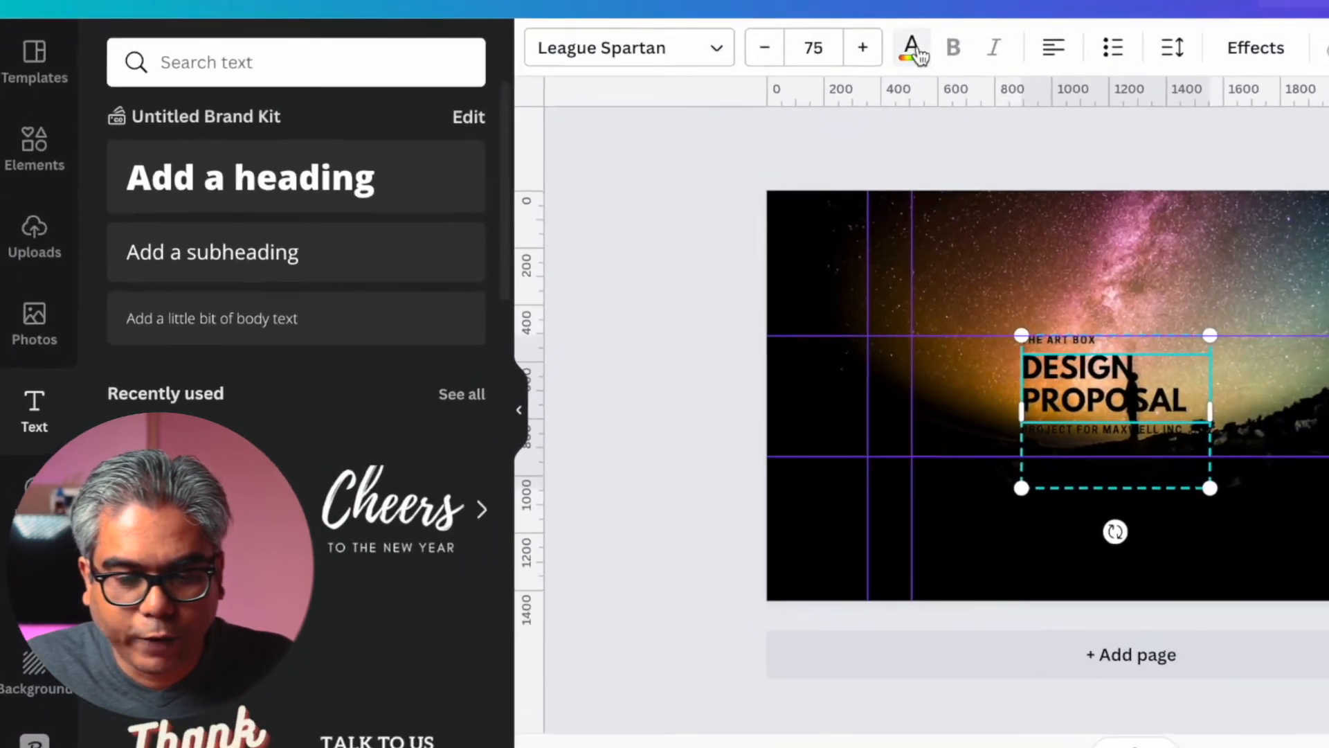
pyautogui.click(714, 119)
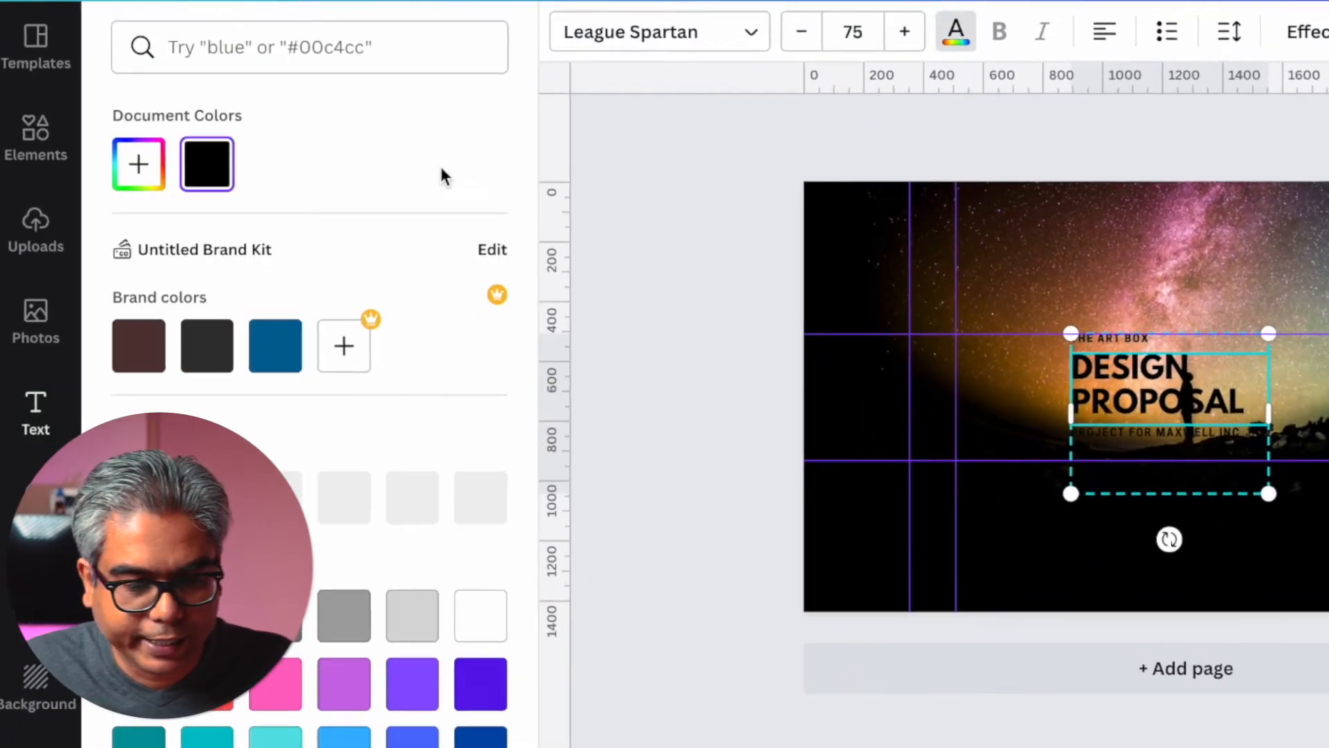
pyautogui.click(479, 613)
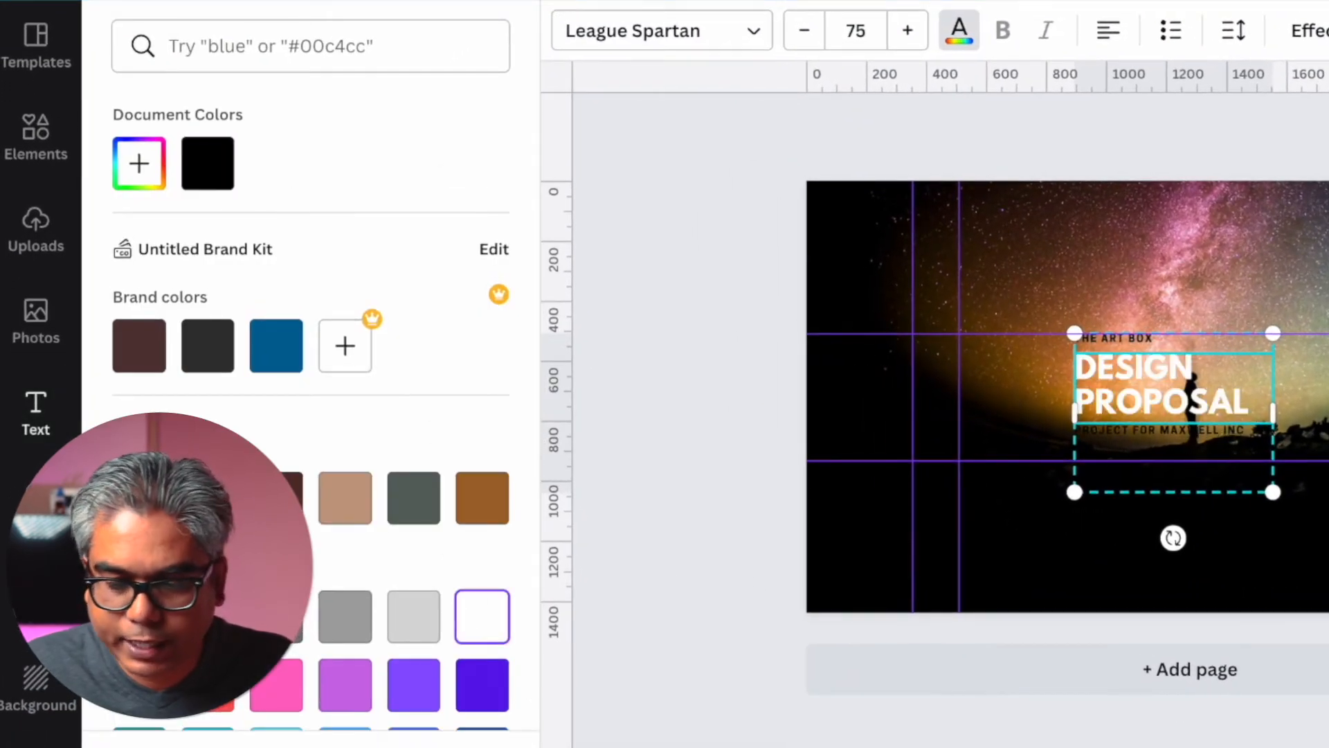
pyautogui.click(1160, 431)
# Step: Delete the body text under the subtitle and move the text block left of the silhouette, inside the safe area guides
pyautogui.click(1168, 481)
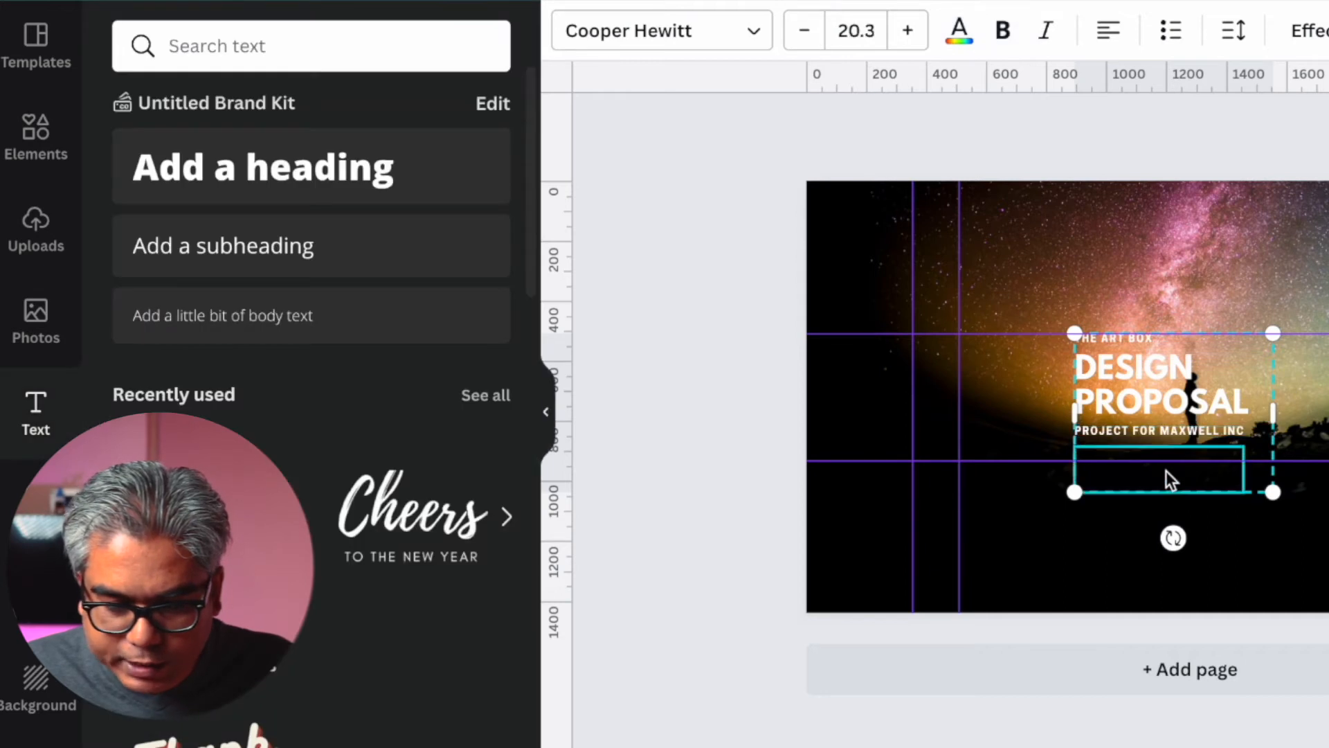
pyautogui.press('Delete')
pyautogui.click(1166, 387)
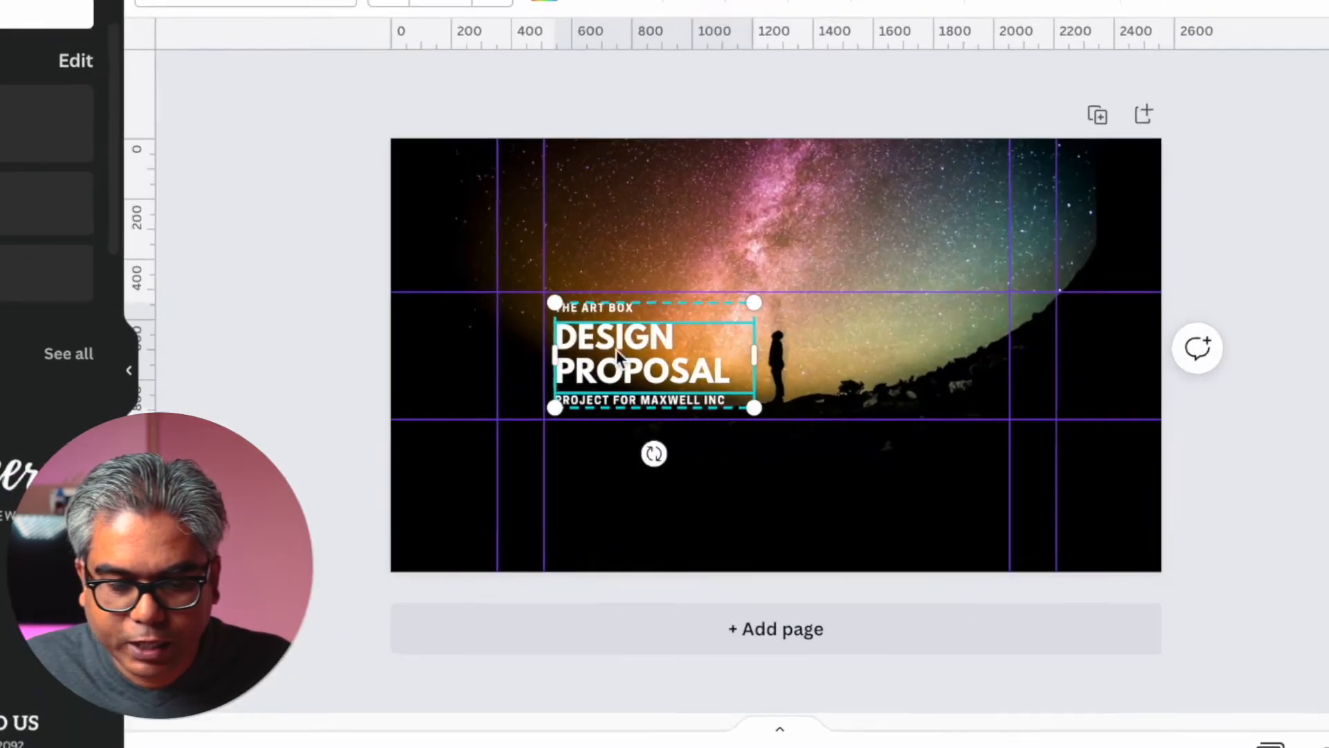
# Step: Replace the "DESIGN PROPOSAL" heading with "TRAVEL TO THE HEAVENS"
pyautogui.doubleClick(616, 351)
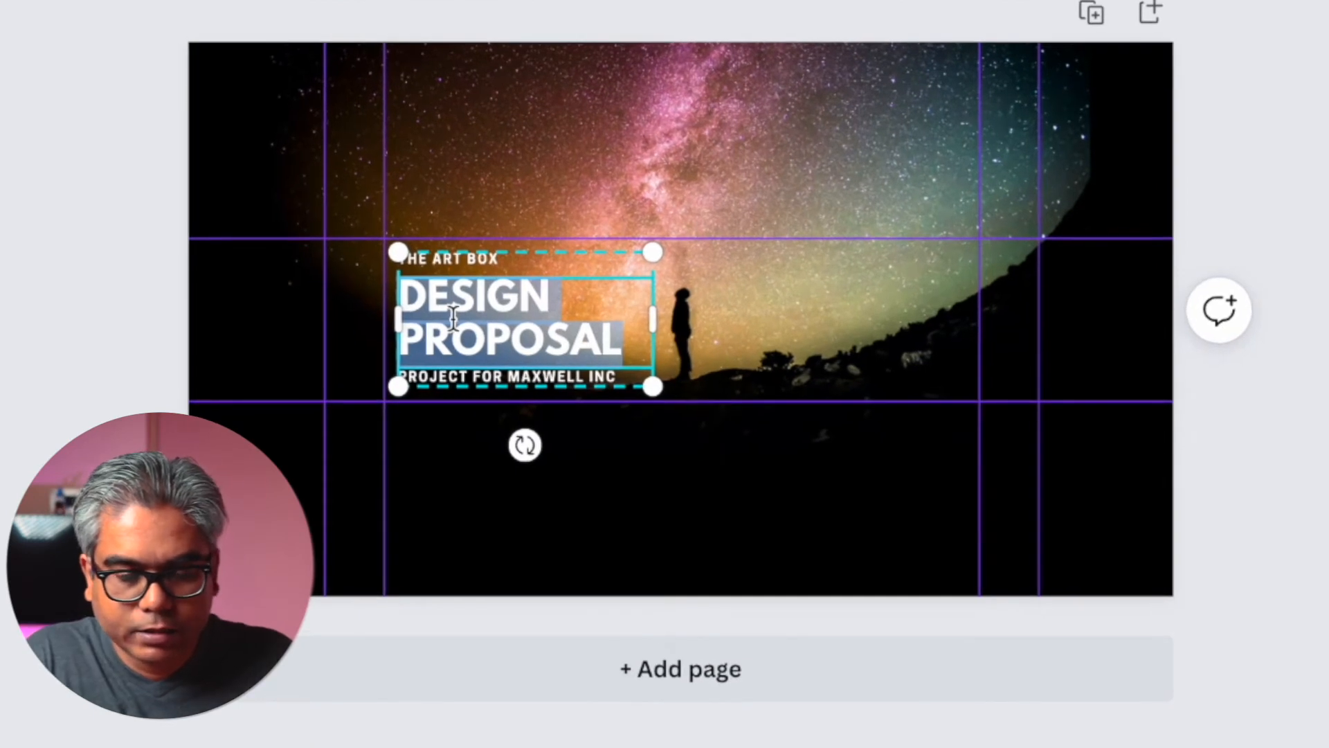
pyautogui.press('BackSpace')
pyautogui.write('TRAVEL TO THE')
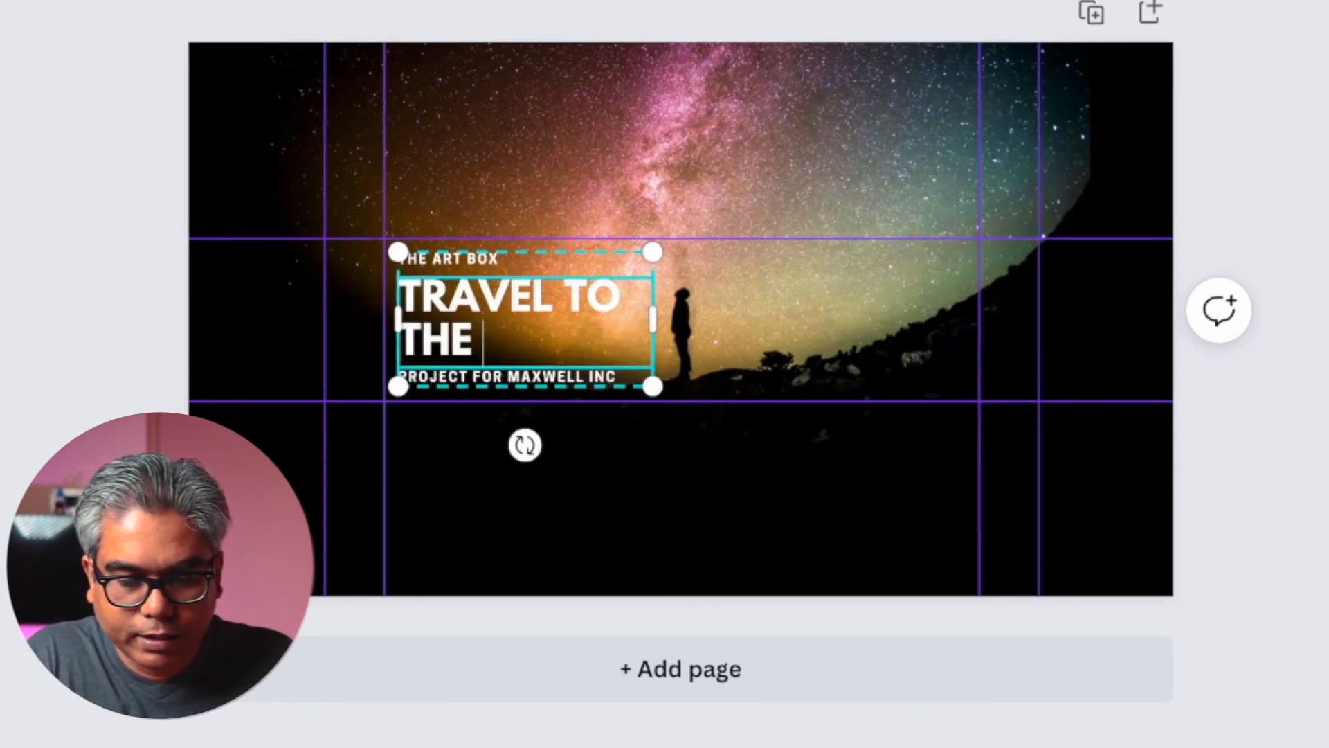
pyautogui.write(' HEAVENS')
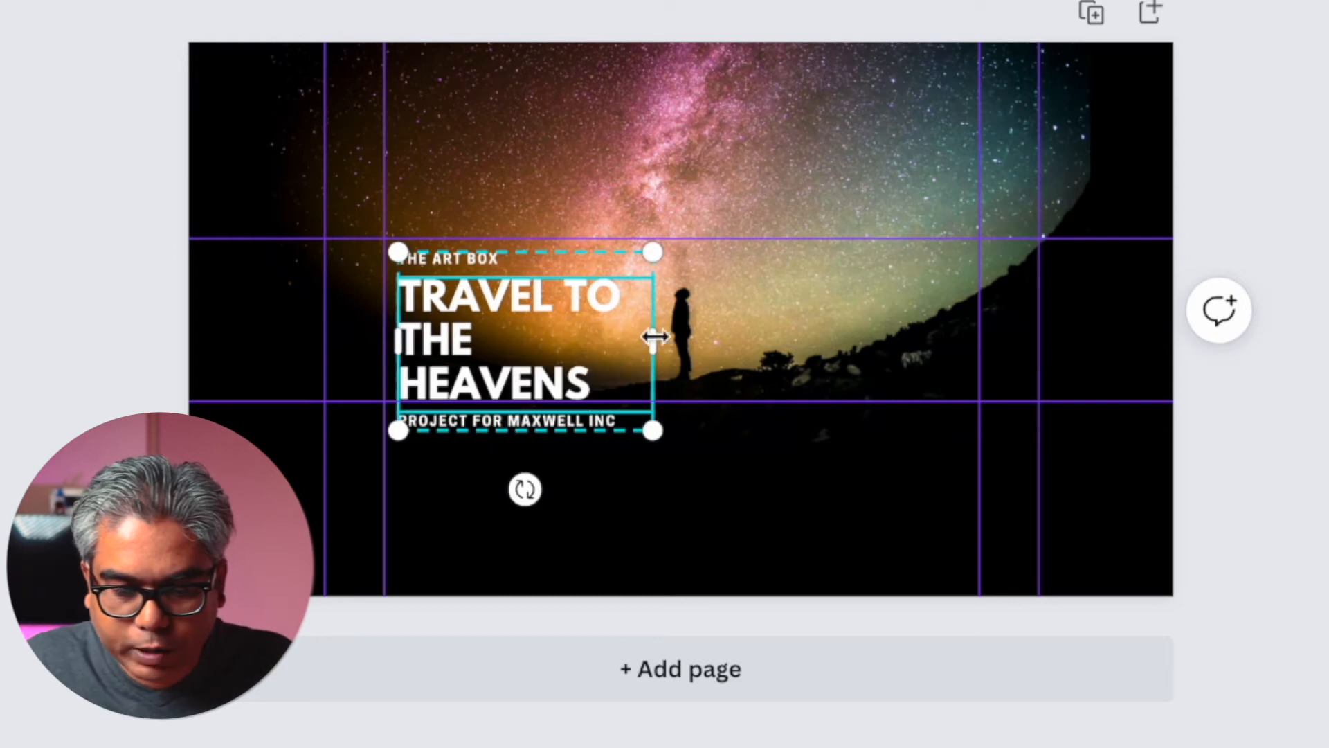
# Step: Change the line above the heading to "JUST CURIOUS" and the line below it to "NEW VIDEO EVERY SUNDAY"
pyautogui.doubleClick(452, 271)
pyautogui.write('JUST CURIOUS')
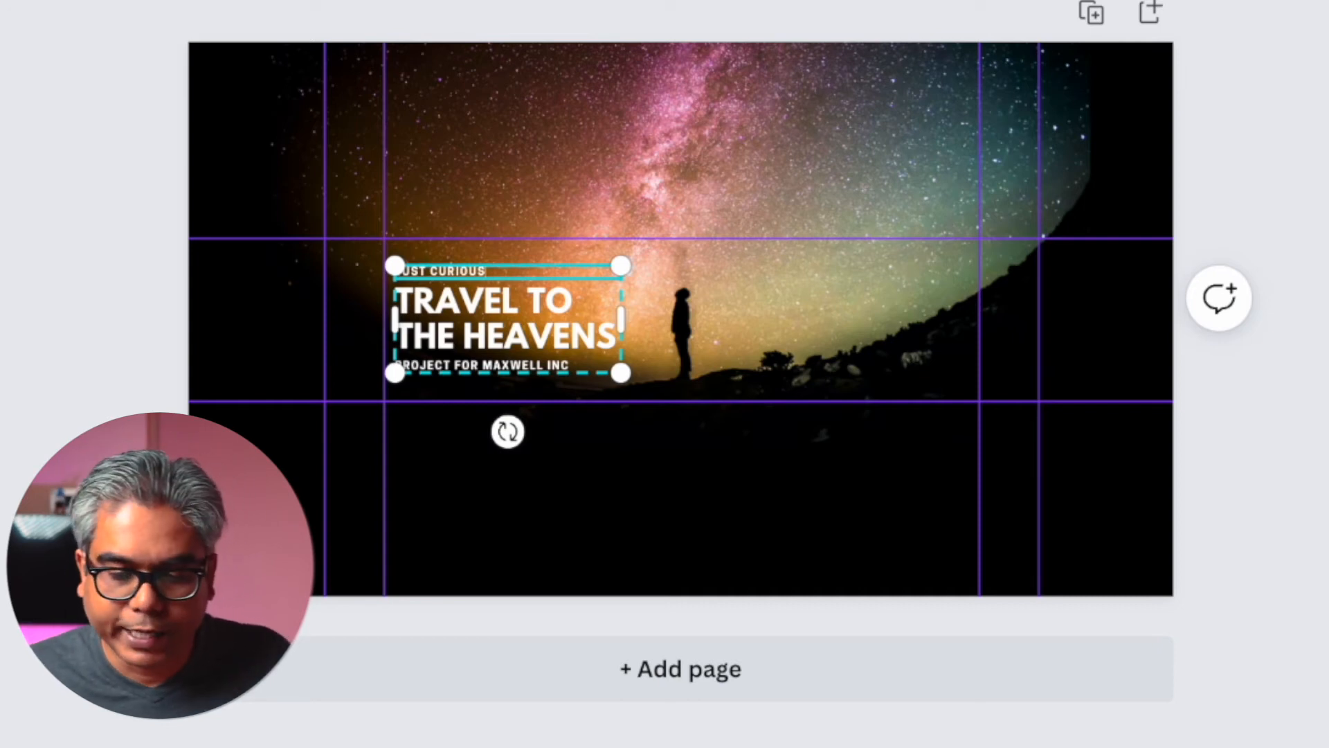
pyautogui.doubleClick(498, 362)
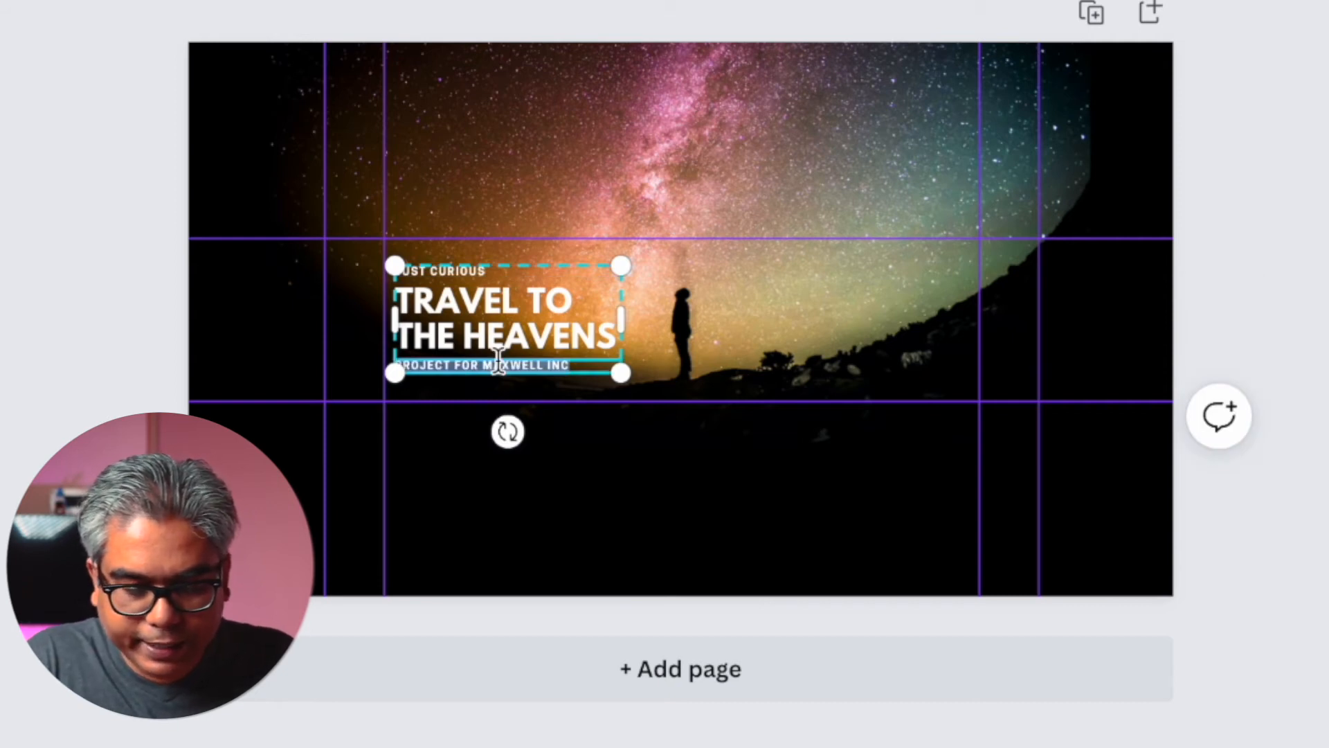
pyautogui.write('ME')
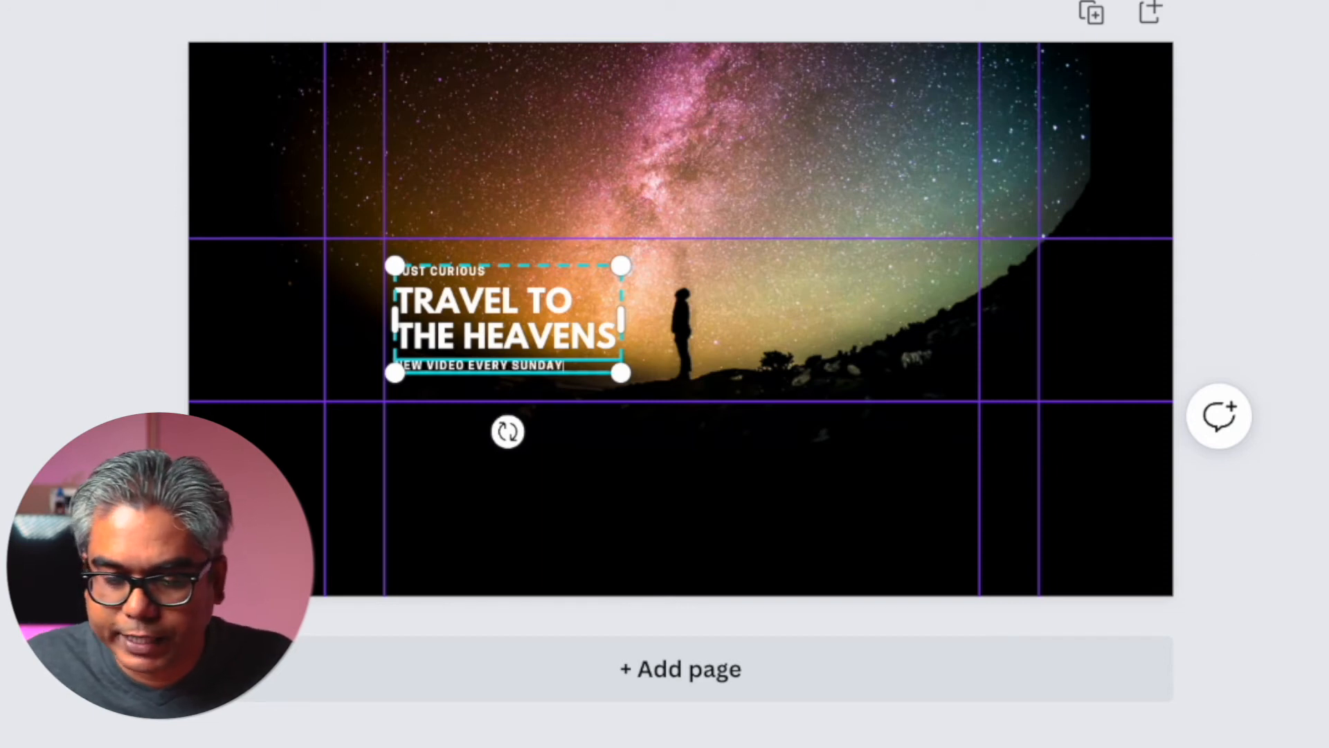
pyautogui.press('Escape')
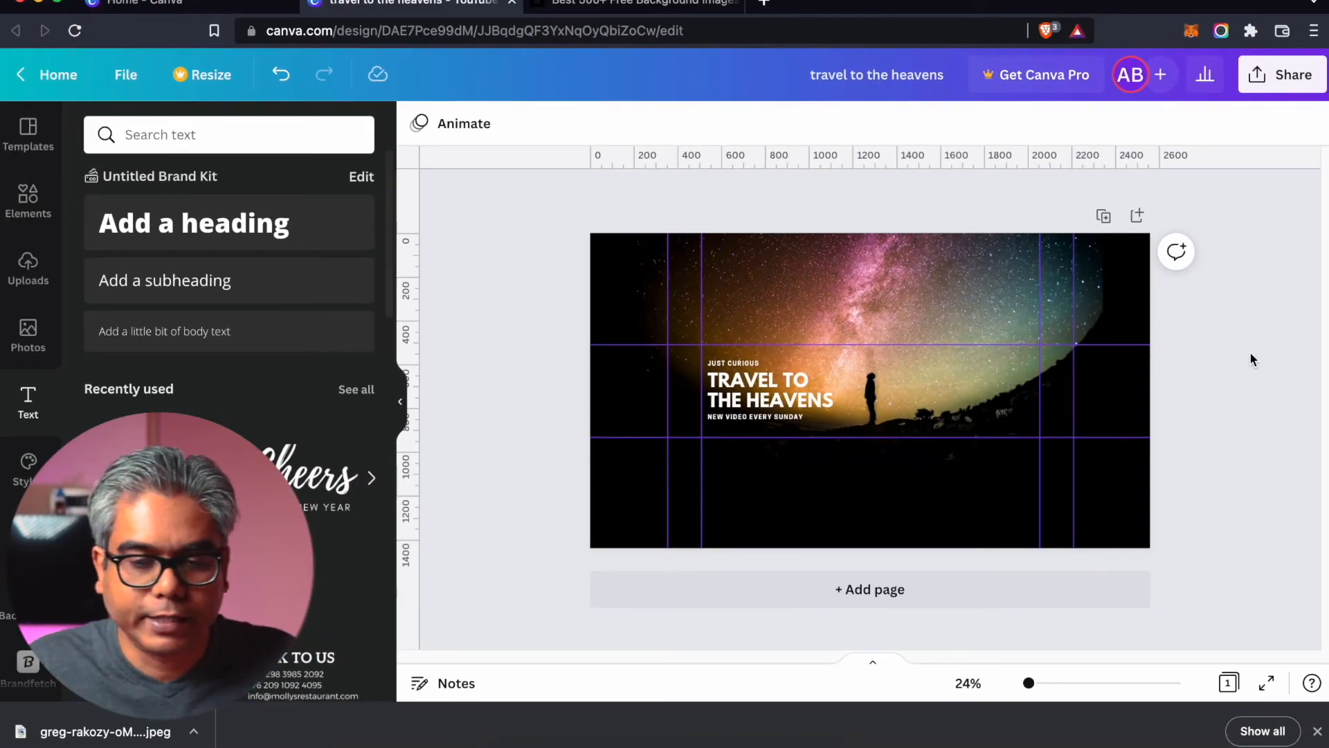
# Step: Search for "nounproject" in a new browser tab and open the Noun Project website
pyautogui.click(766, 3)
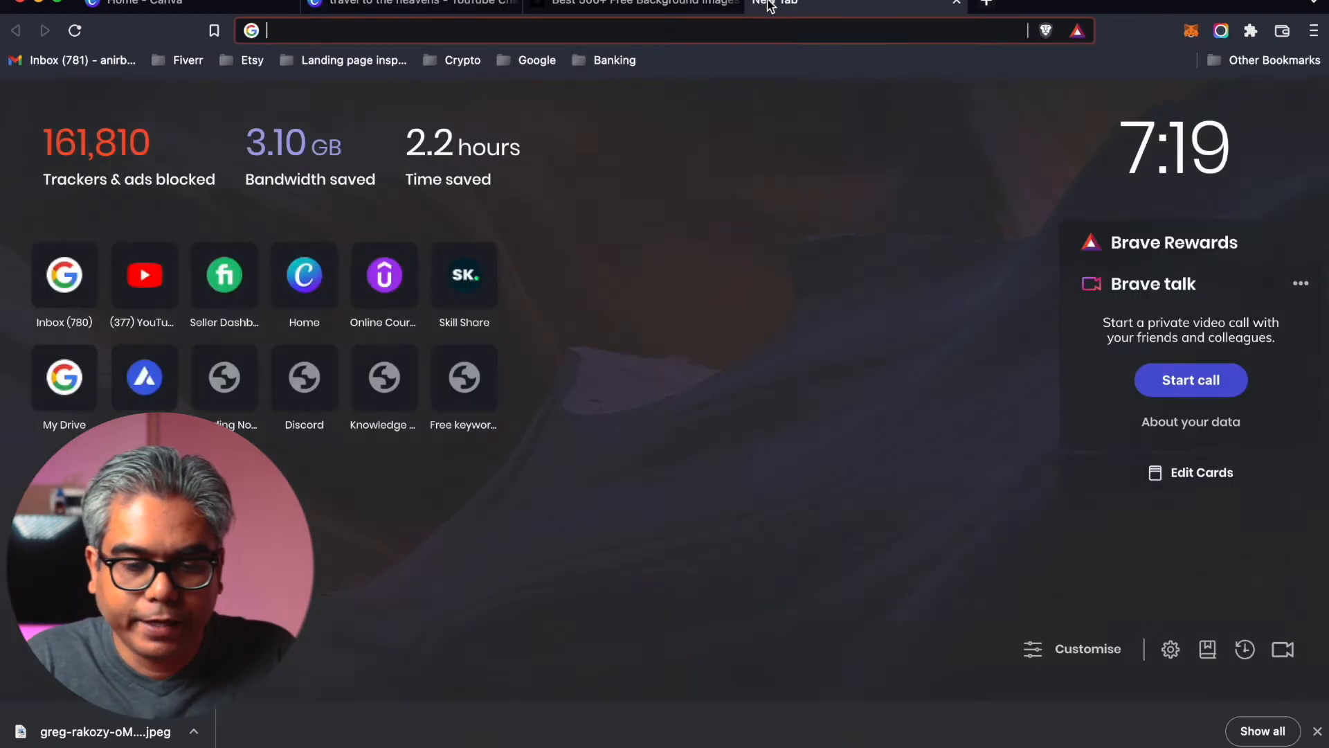
pyautogui.write('nou')
pyautogui.press('Return')
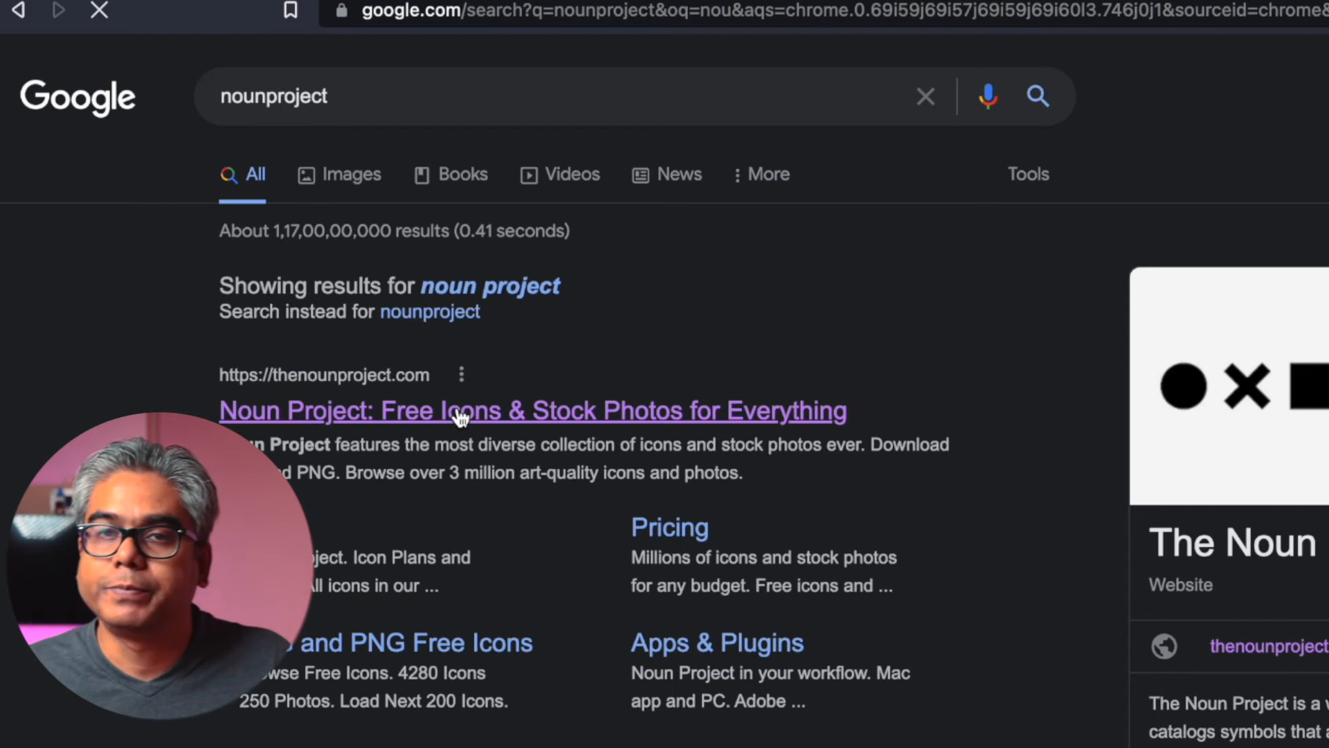
pyautogui.click(459, 413)
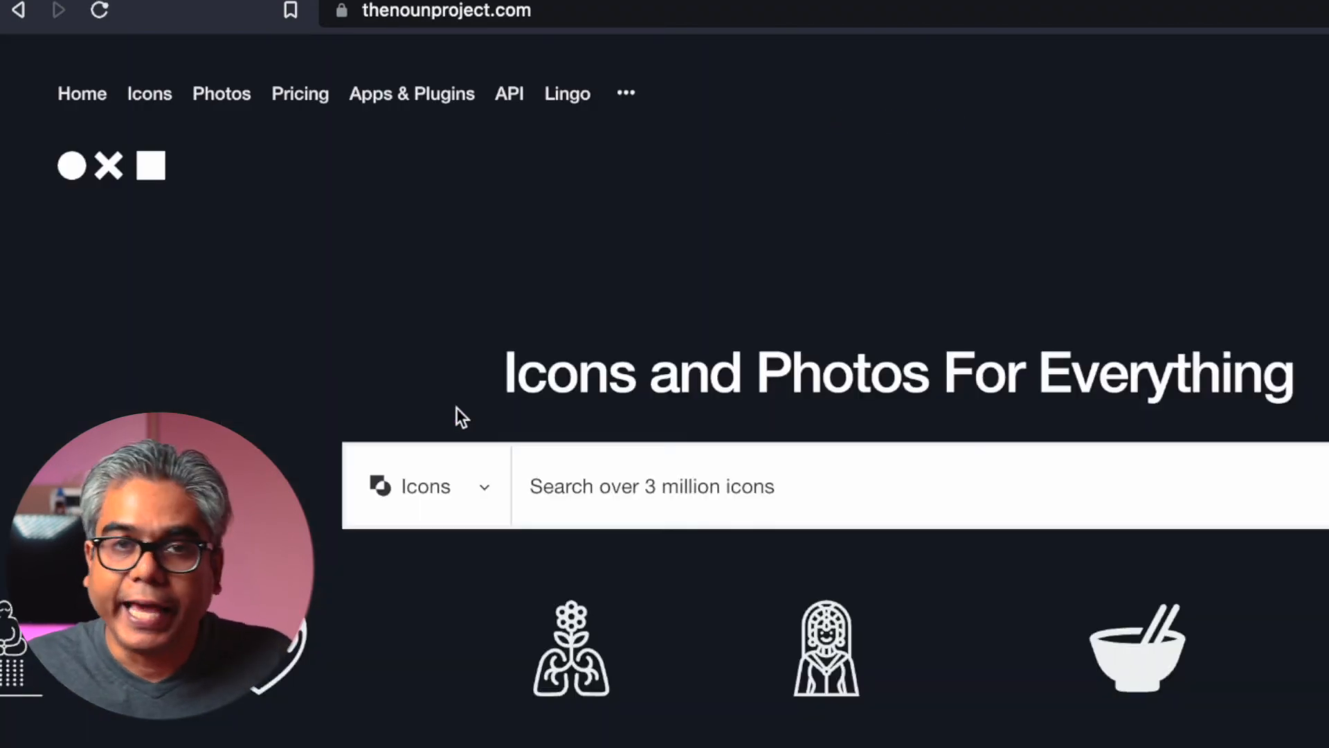
# Step: Search the icons for "travel", browse the results, and open the snorkel mask icon
pyautogui.click(640, 494)
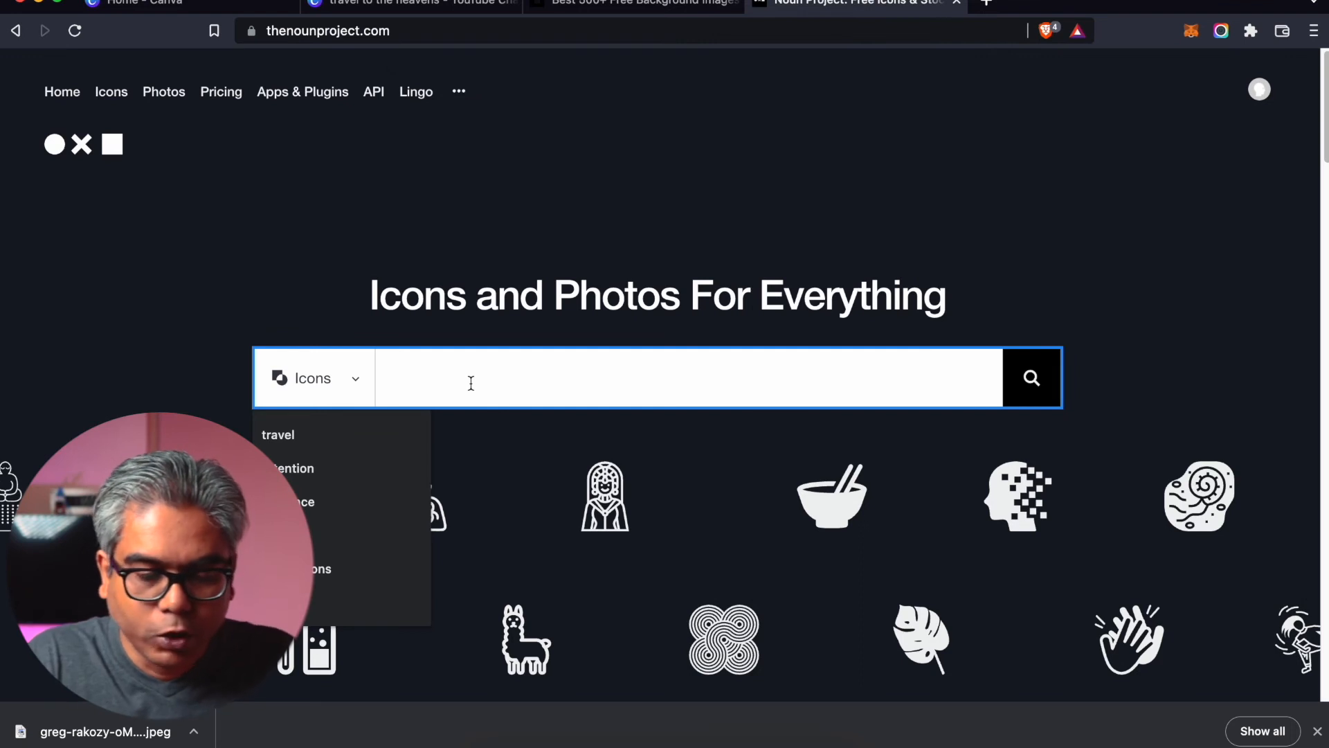
pyautogui.write('trave')
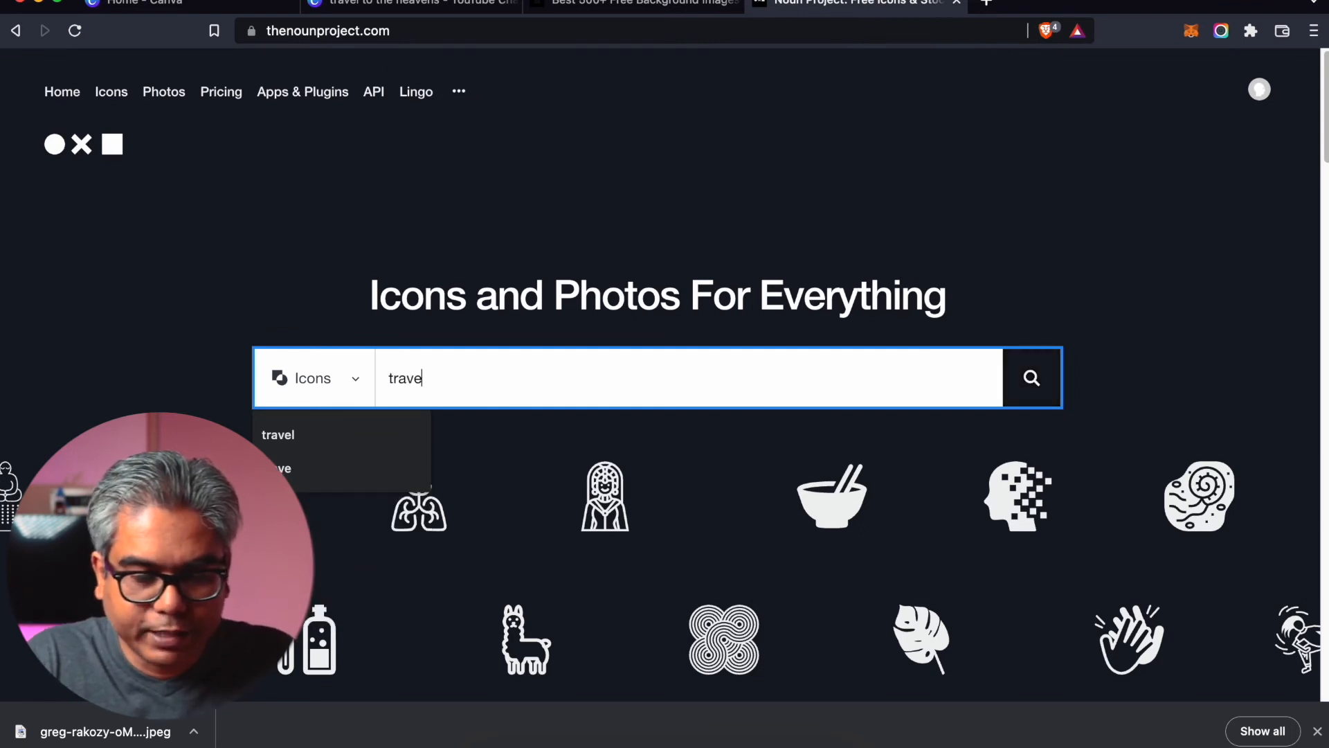
pyautogui.write('l')
pyautogui.press('Return')
pyautogui.scroll(-10, 568, 344)
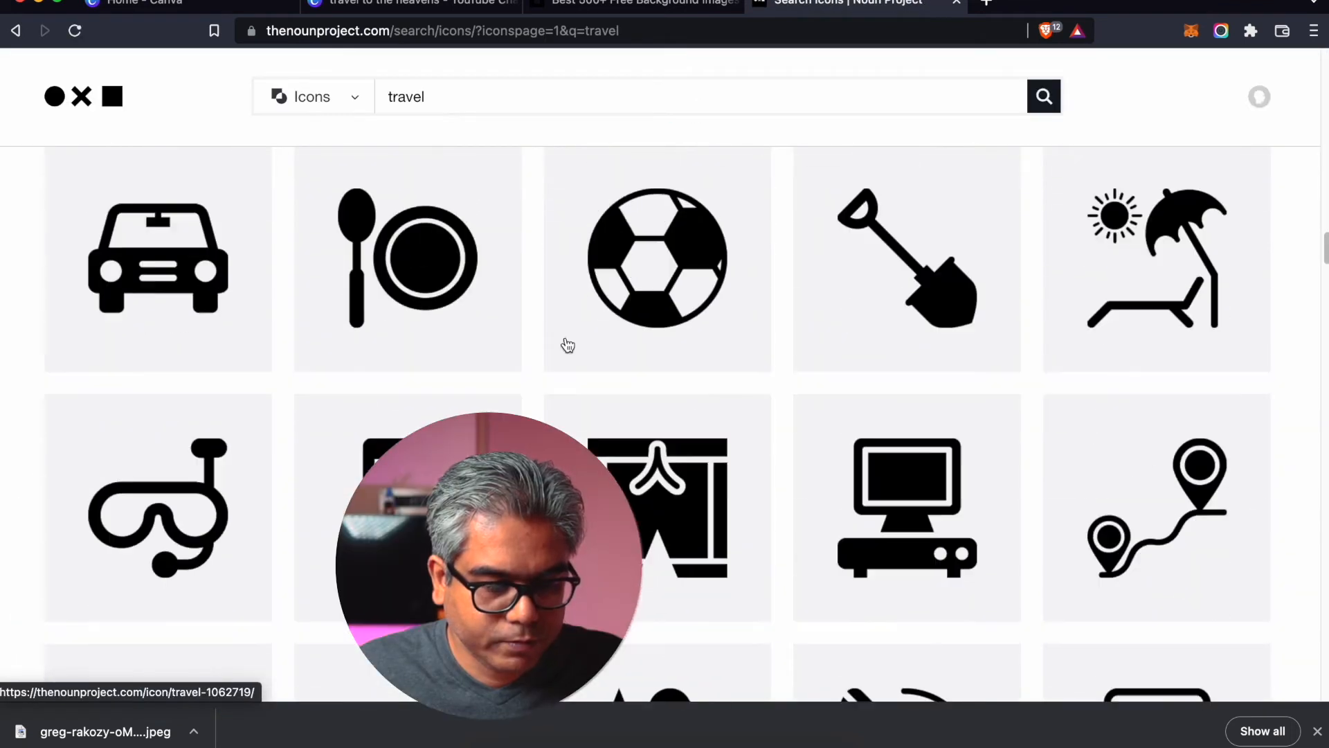
pyautogui.click(565, 345)
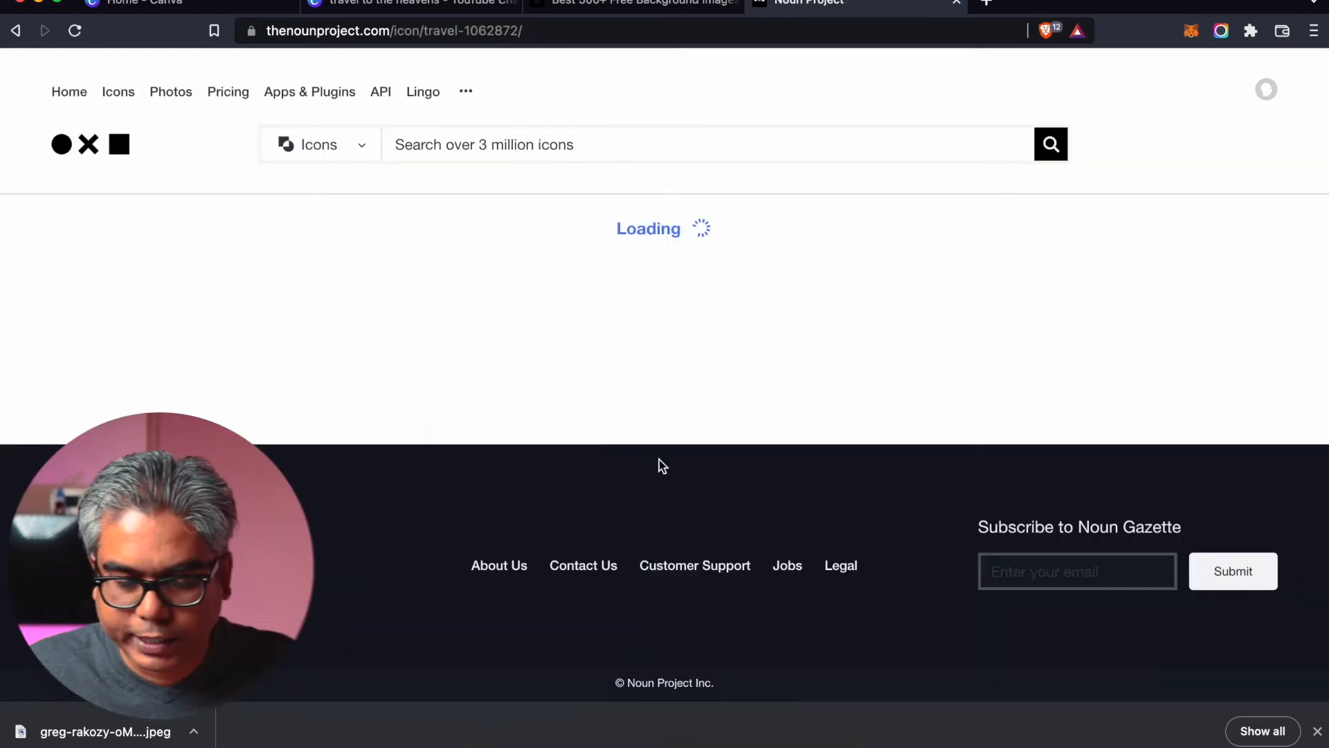
# Step: Get the snorkel mask icon with the free Basic Download option and save it as a PNG on the Desktop
pyautogui.click(1086, 367)
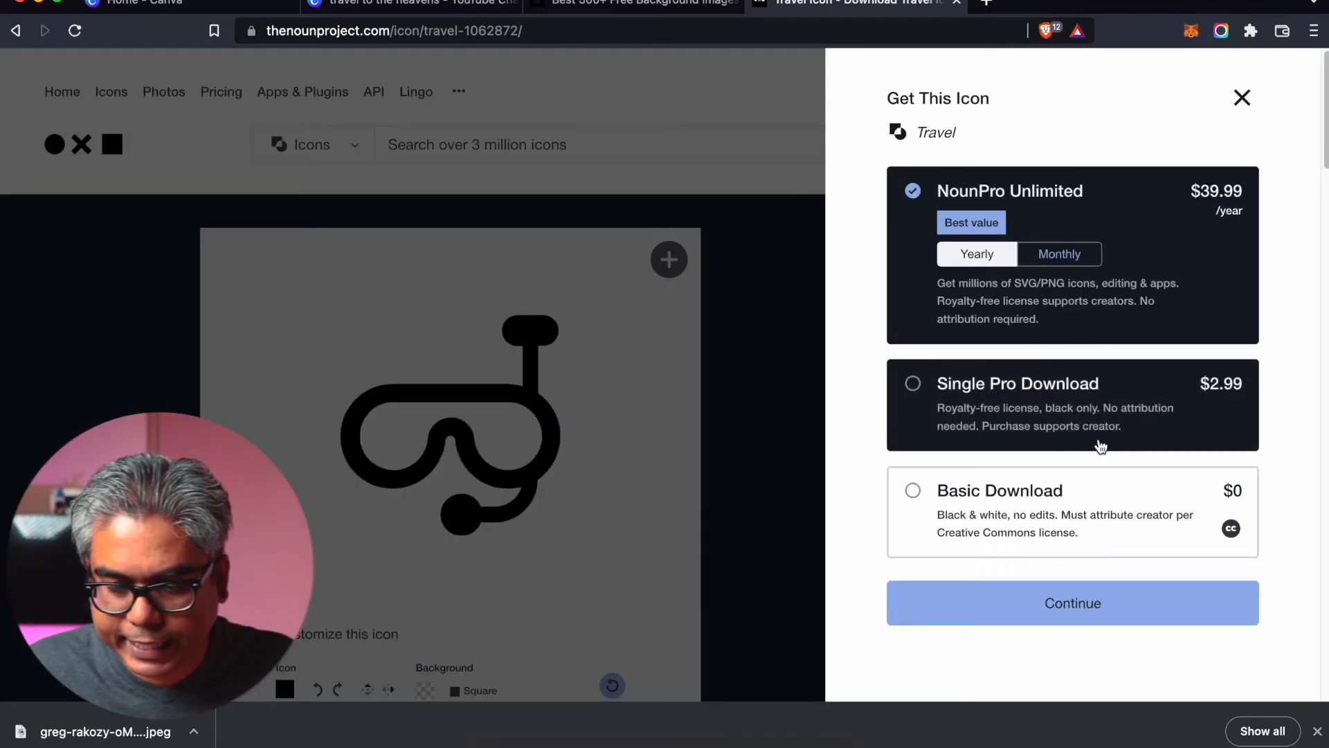
pyautogui.click(955, 494)
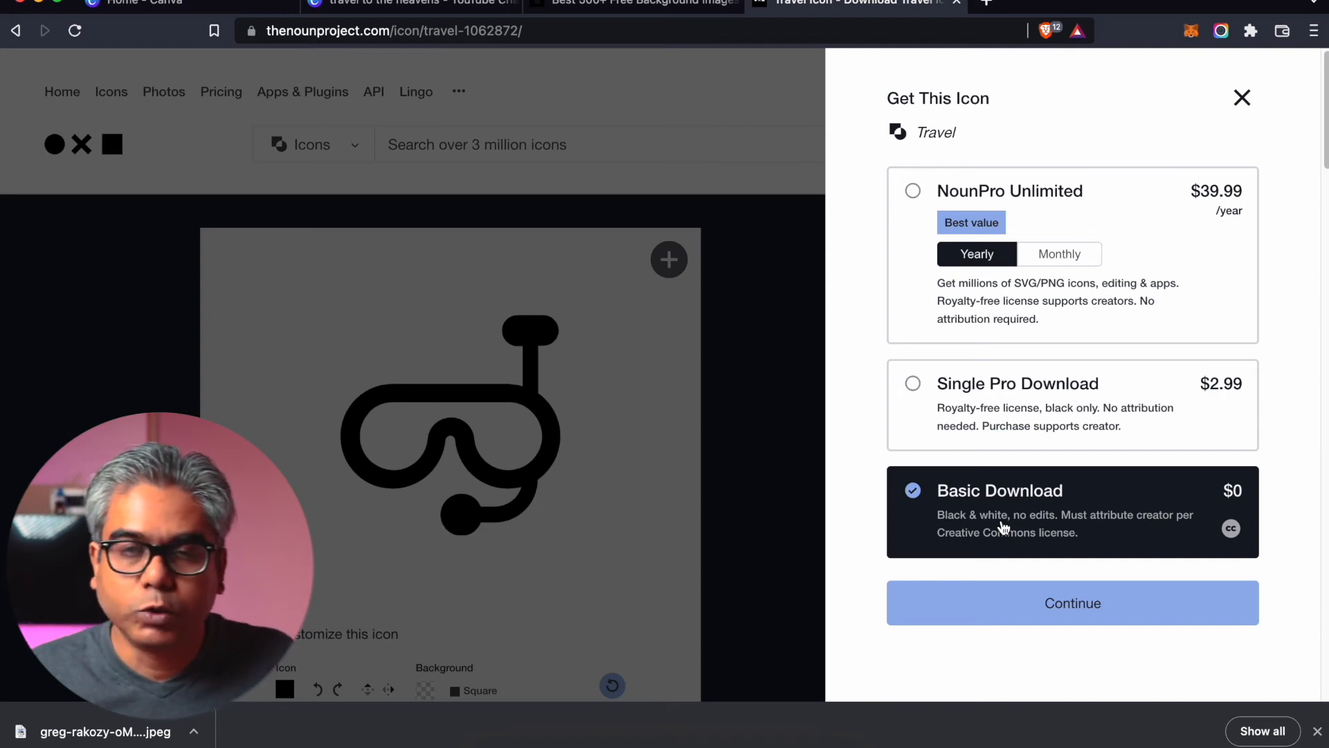
pyautogui.click(1032, 612)
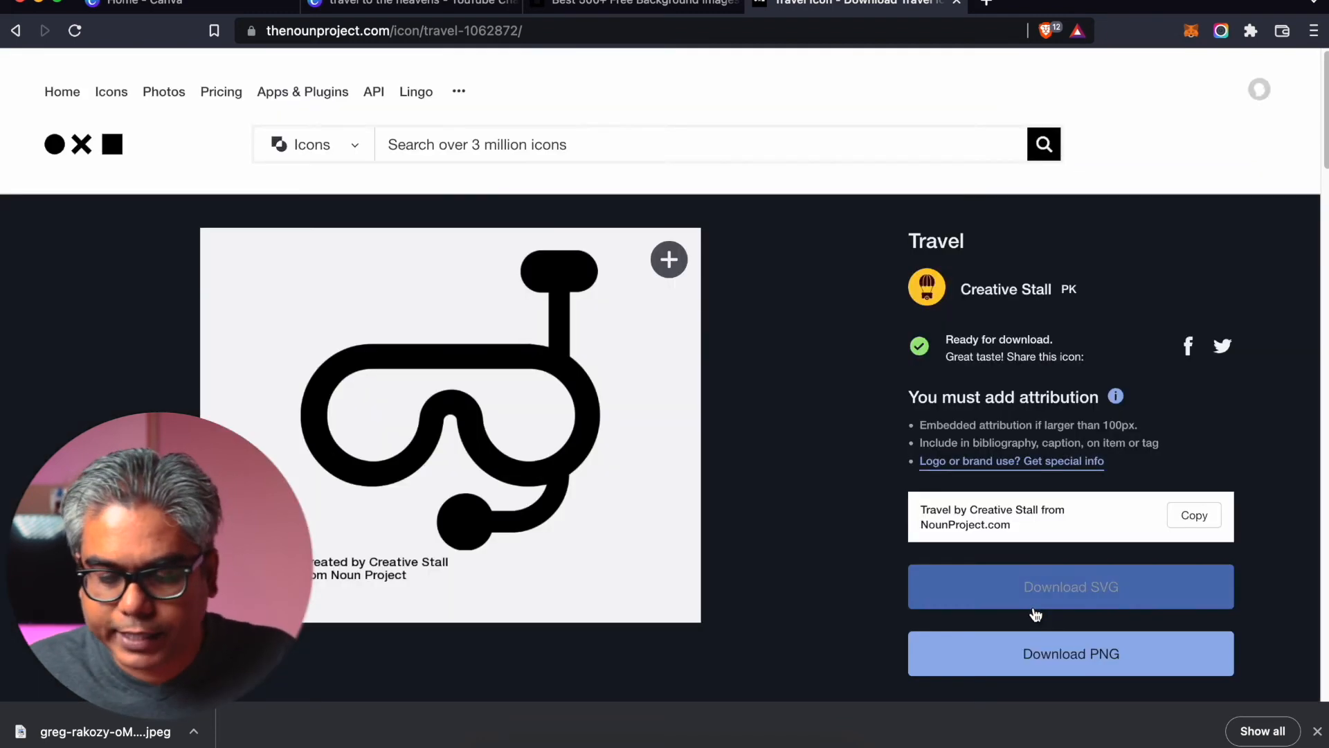
pyautogui.click(1098, 651)
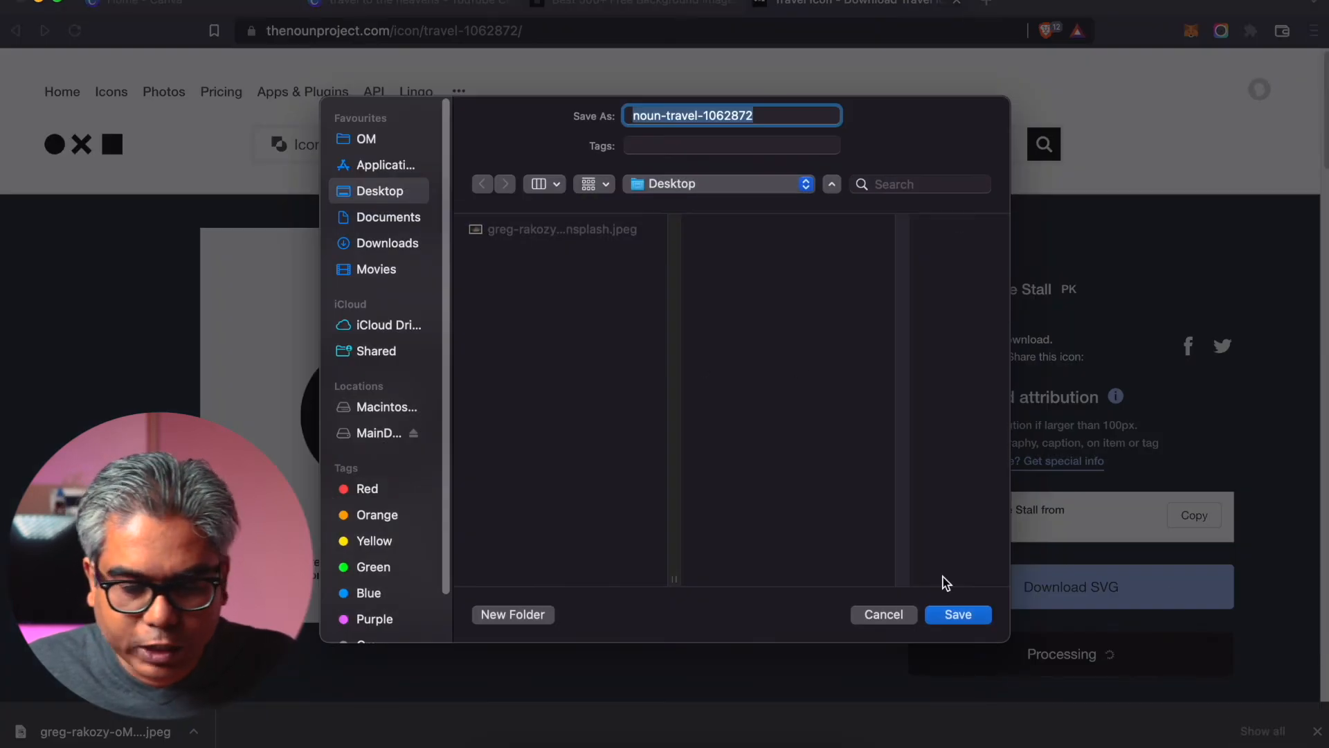
pyautogui.click(971, 618)
# Step: Switch to the Canva banner, upload noun-travel-1062872.png, and place the icon on the banner to the right of the title text
pyautogui.click(409, 2)
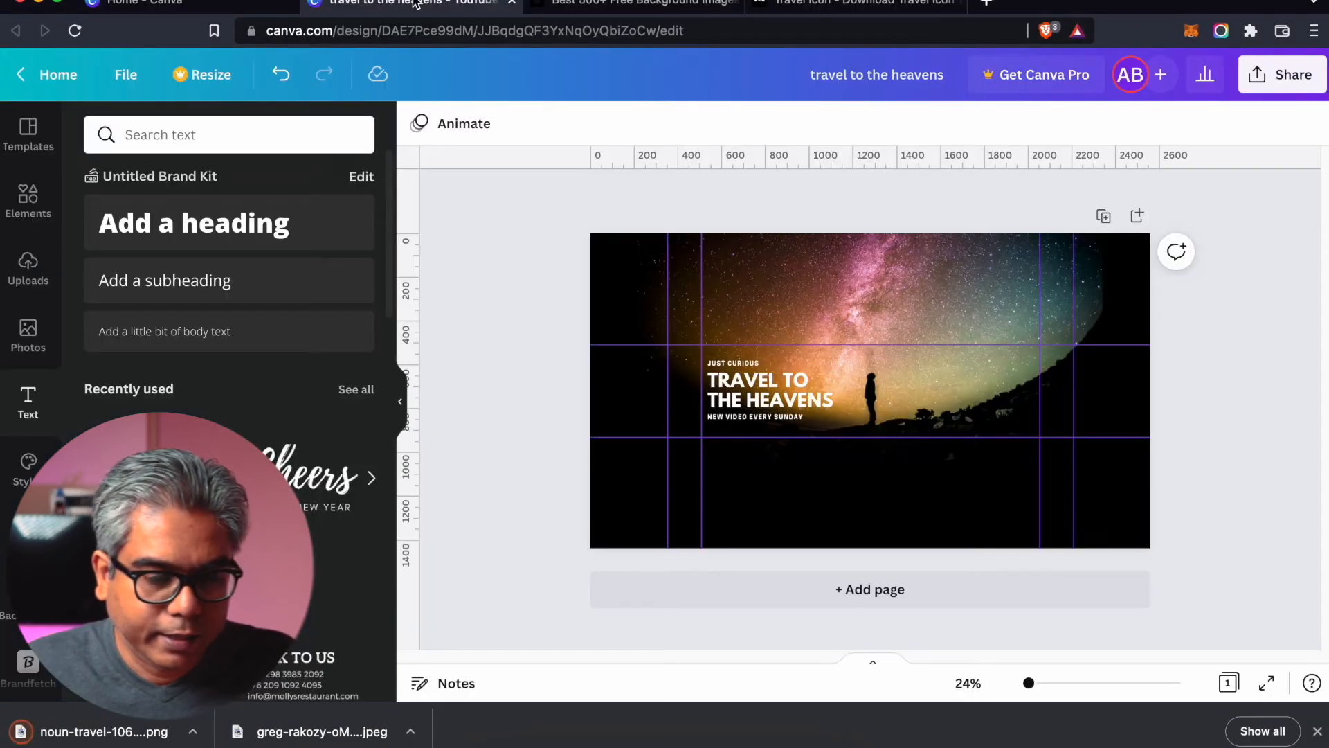
pyautogui.click(27, 266)
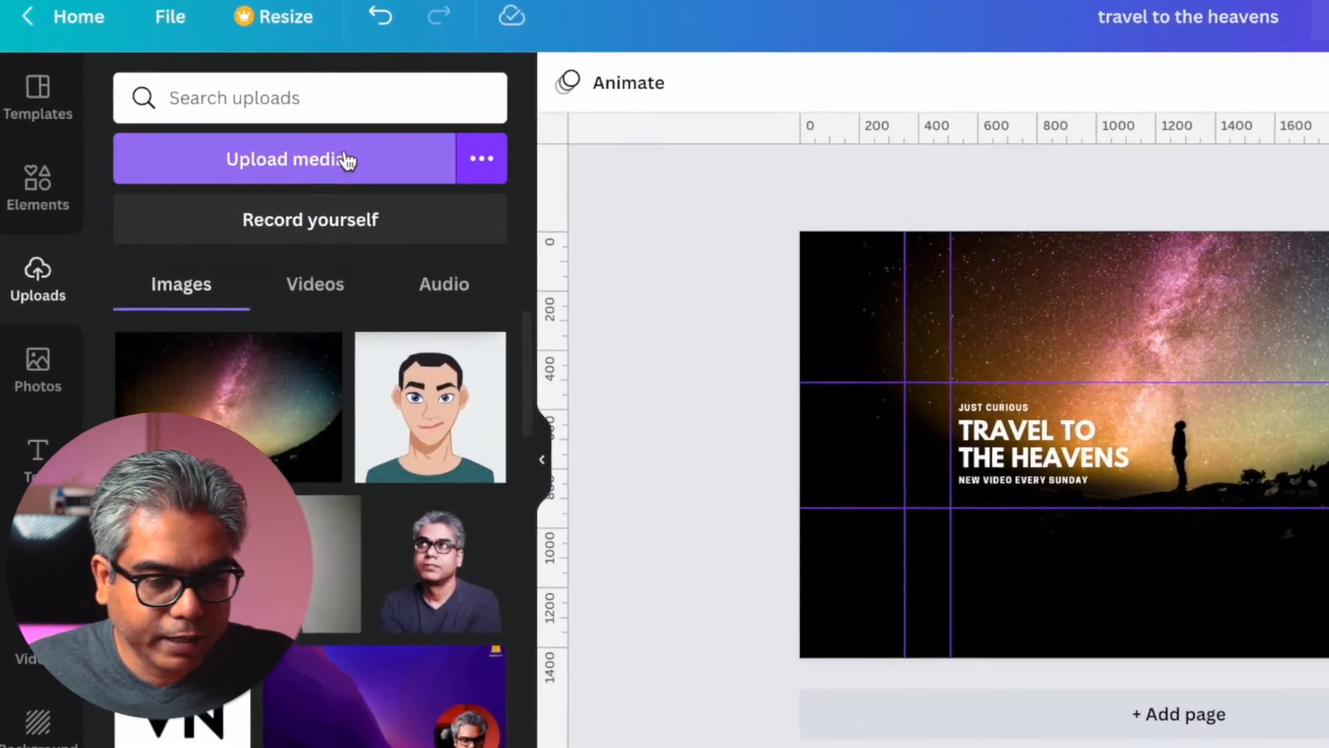
pyautogui.click(346, 160)
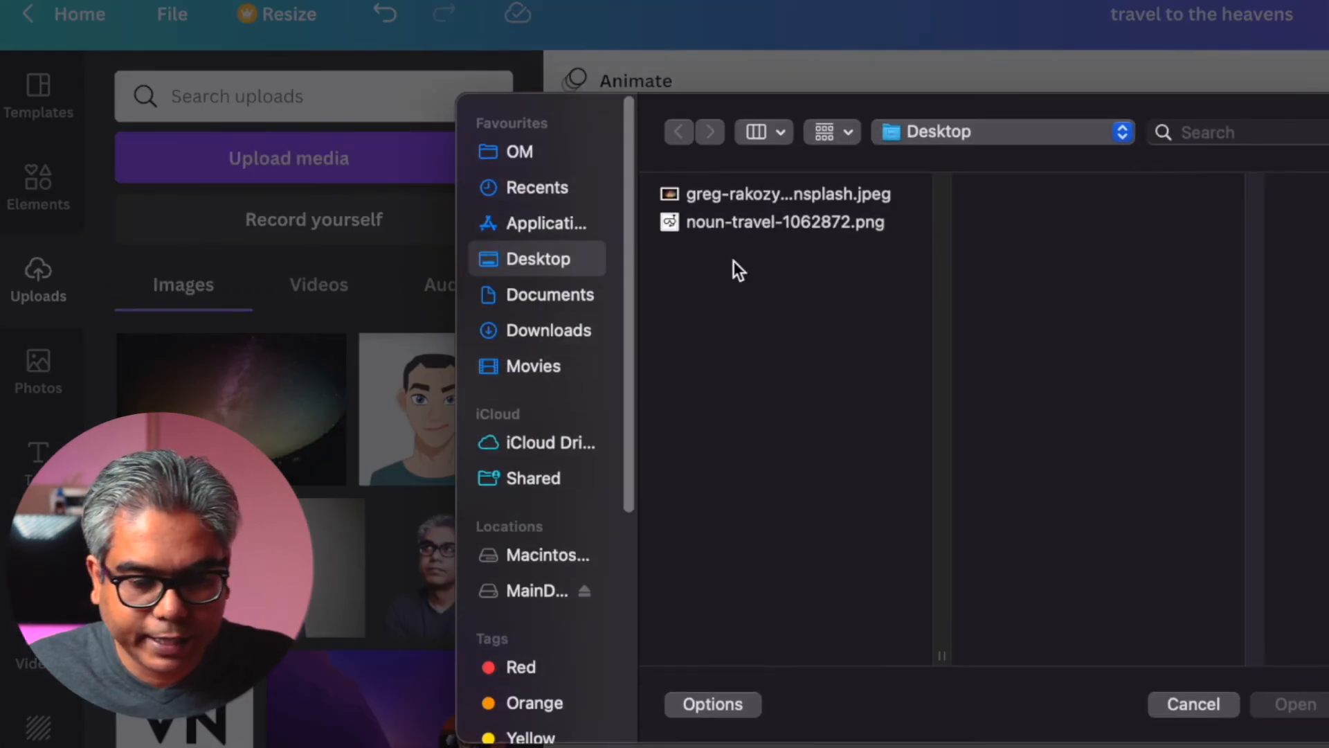
pyautogui.click(734, 231)
pyautogui.click(1291, 713)
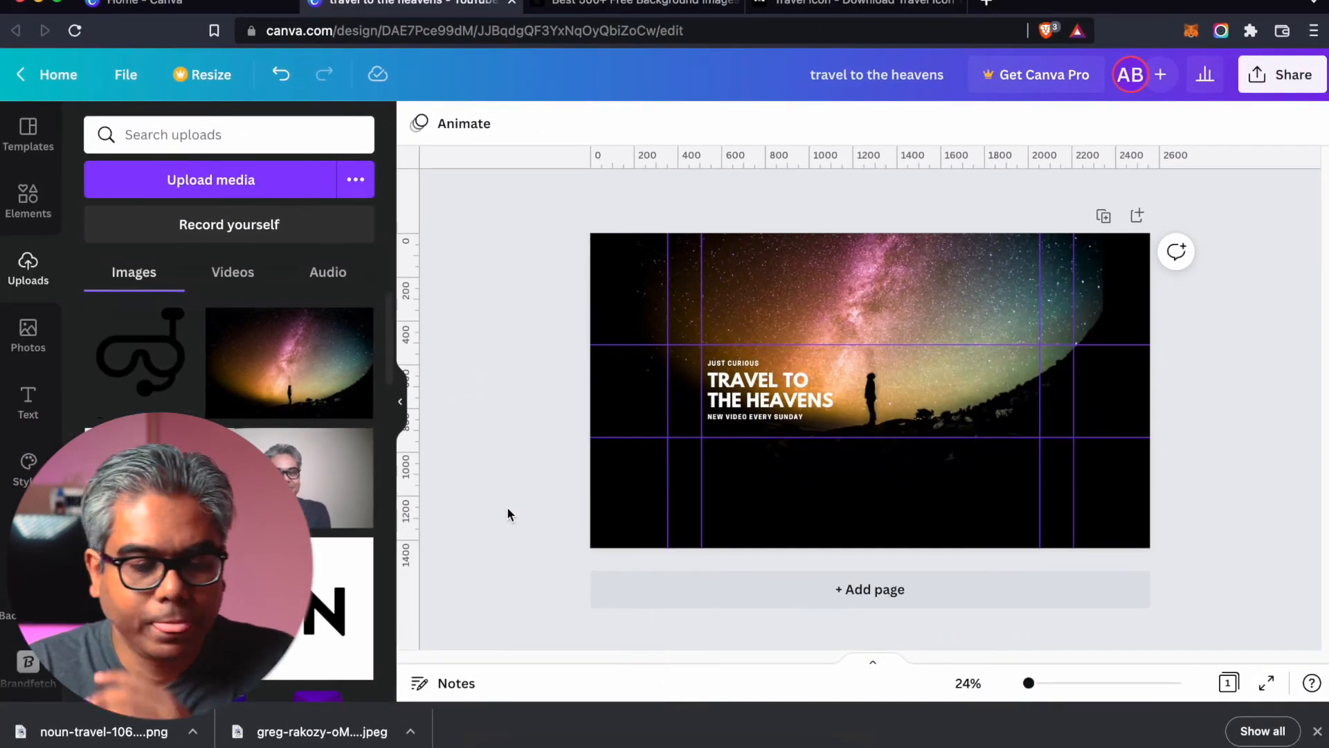
pyautogui.click(142, 367)
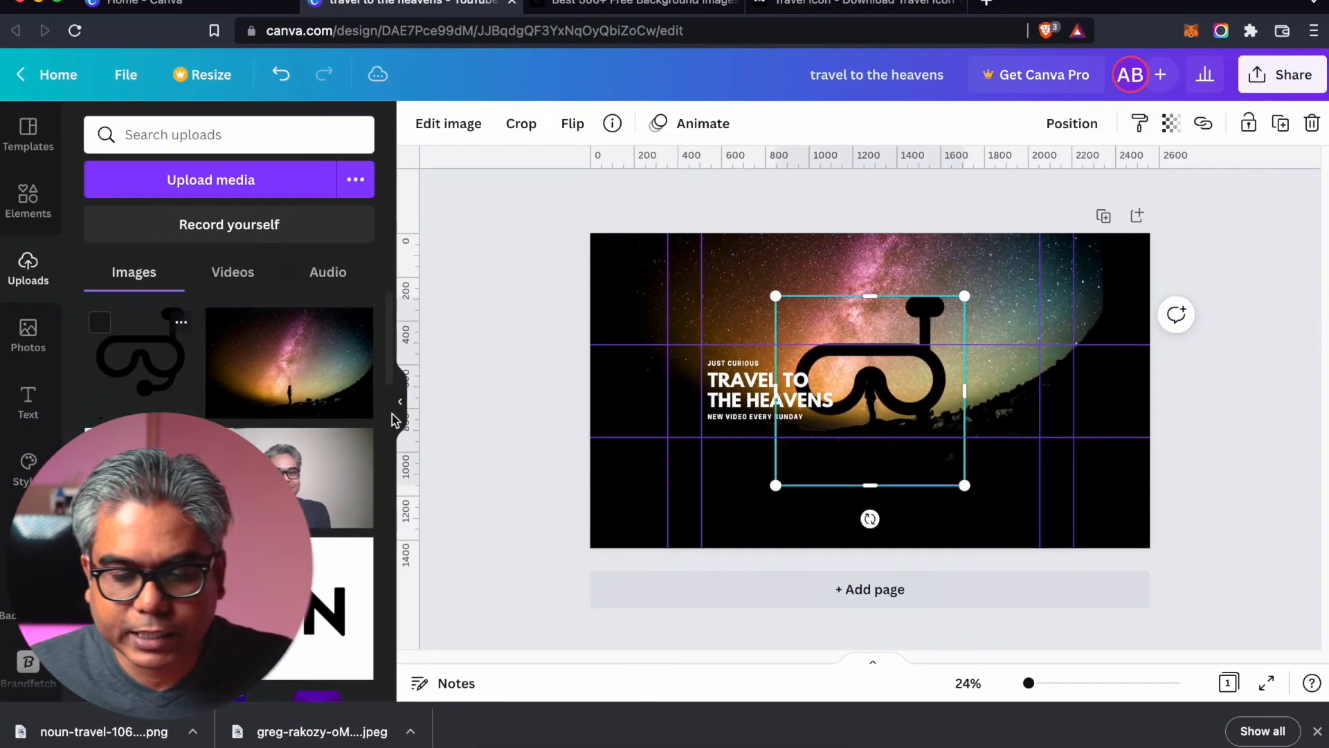
pyautogui.moveTo(893, 390); pyautogui.dragTo(956, 356)
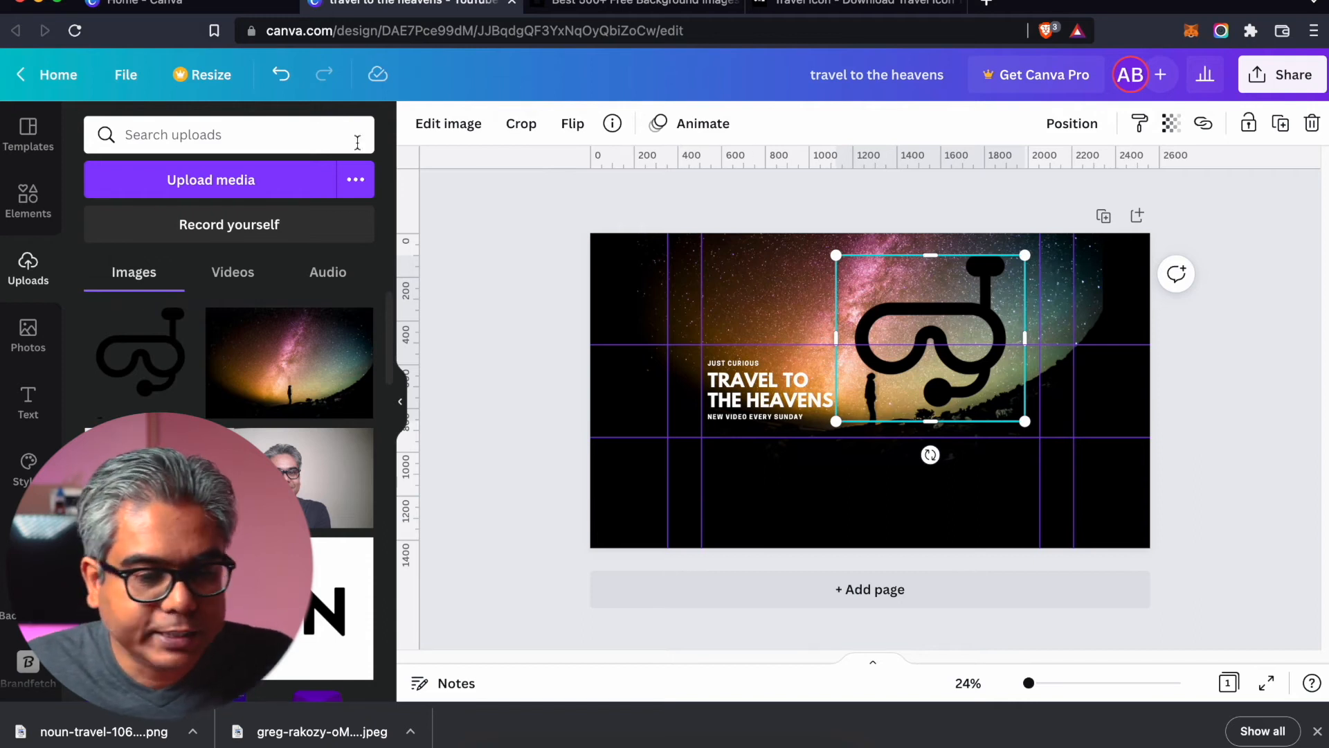
# Step: Add a white circle, shrink it to about 240 × 240, and place it near the right end of the central safe area
pyautogui.click(28, 201)
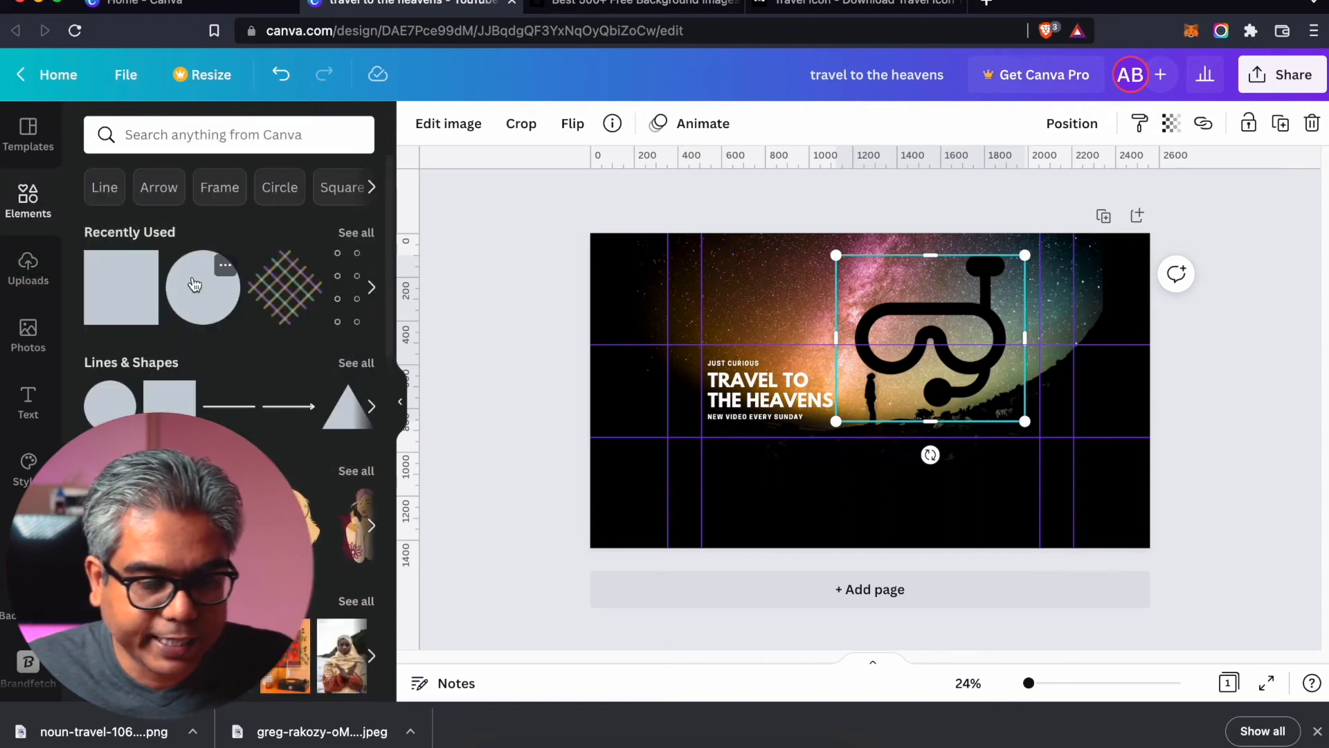
pyautogui.click(194, 284)
pyautogui.click(419, 124)
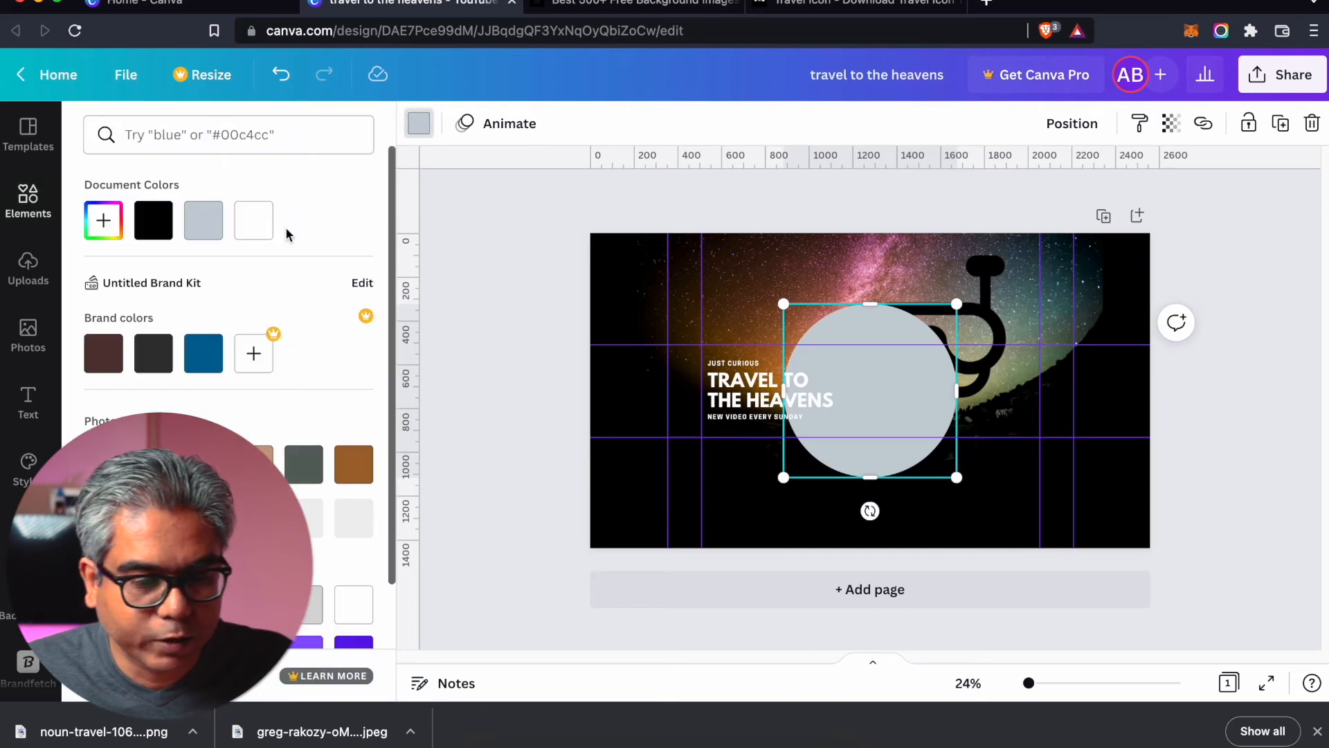
pyautogui.click(253, 220)
pyautogui.moveTo(959, 478); pyautogui.dragTo(850, 371)
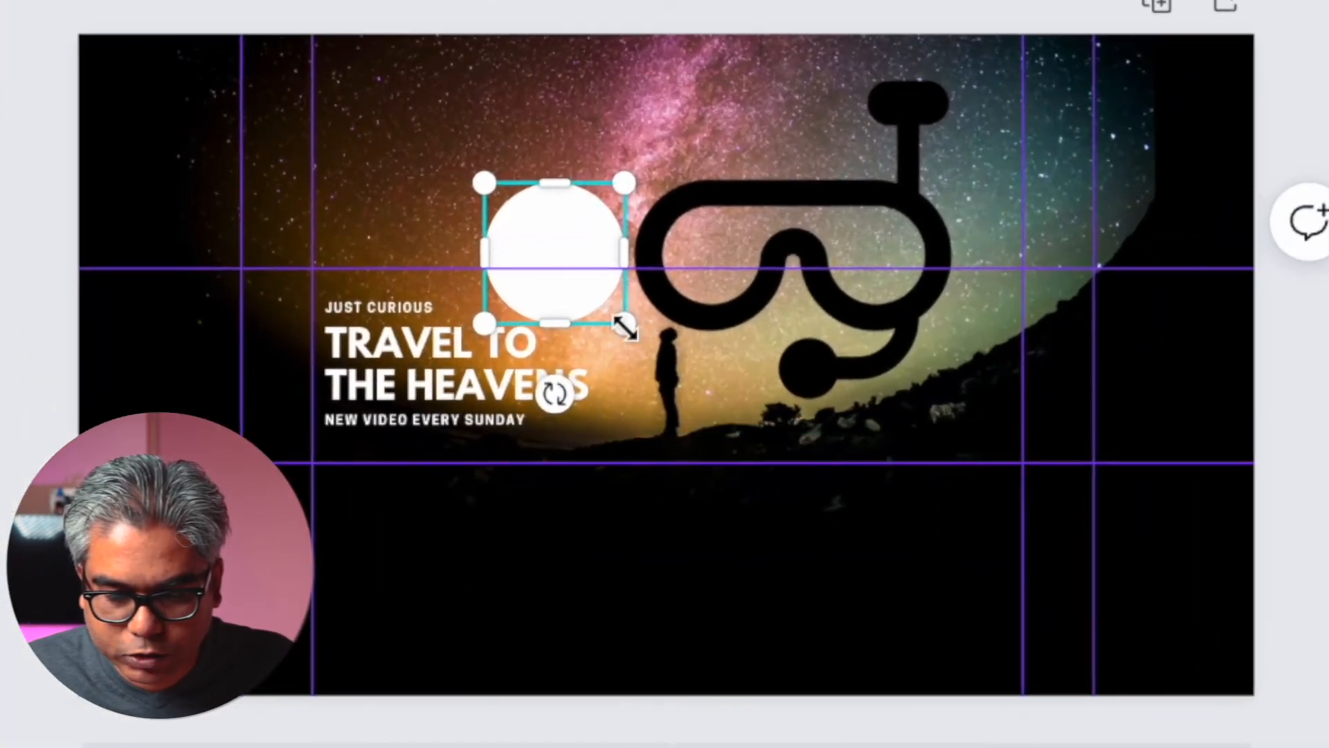
pyautogui.moveTo(625, 328); pyautogui.dragTo(588, 288)
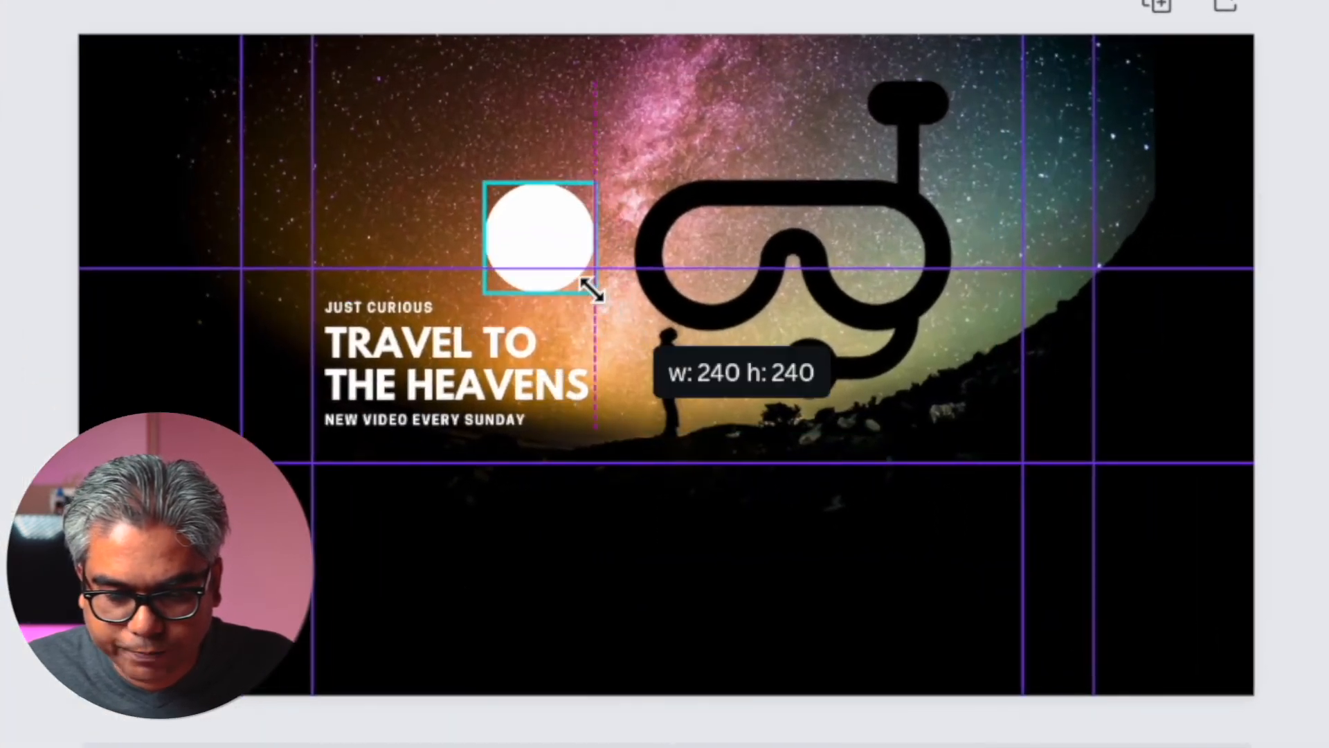
pyautogui.moveTo(565, 231); pyautogui.dragTo(967, 359)
# Step: Shrink the snorkel mask icon to fit inside the white circle and layer it in front of the circle
pyautogui.click(958, 261)
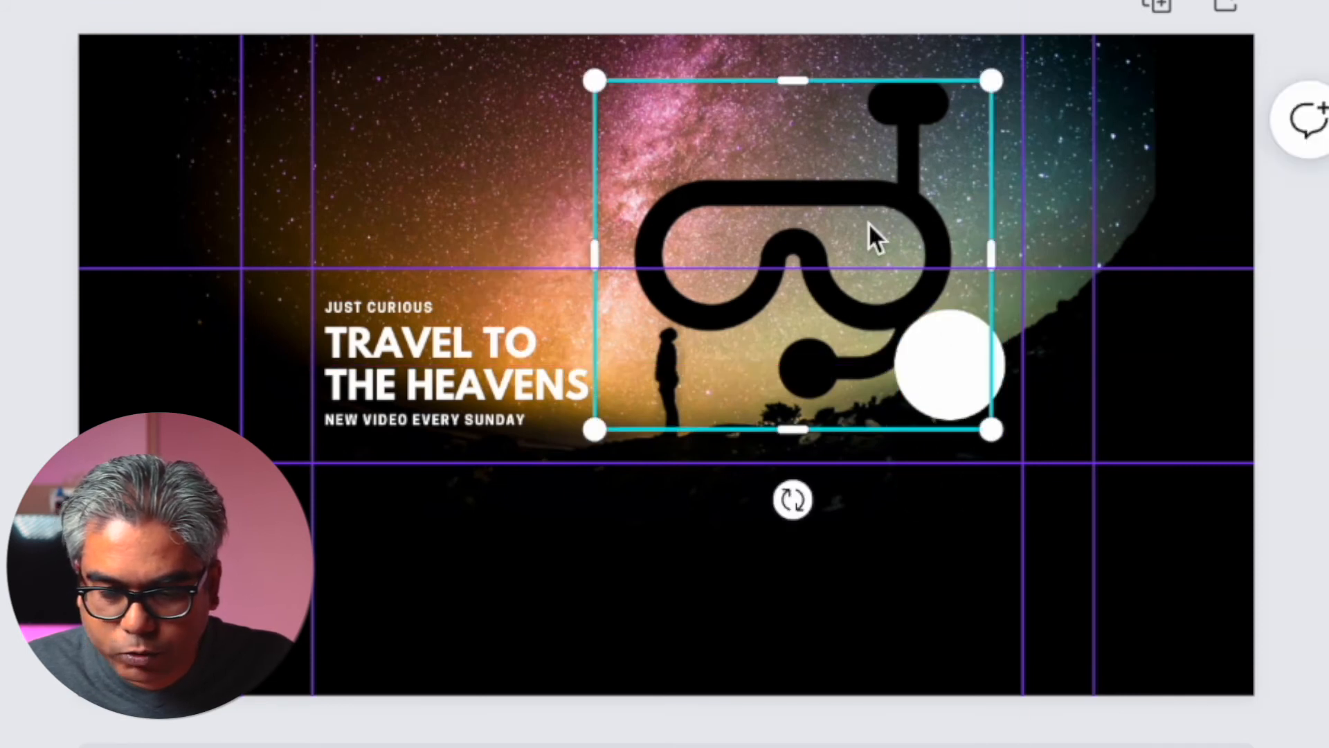
pyautogui.moveTo(959, 102); pyautogui.dragTo(969, 375)
pyautogui.rightClick(996, 388)
pyautogui.click(1213, 563)
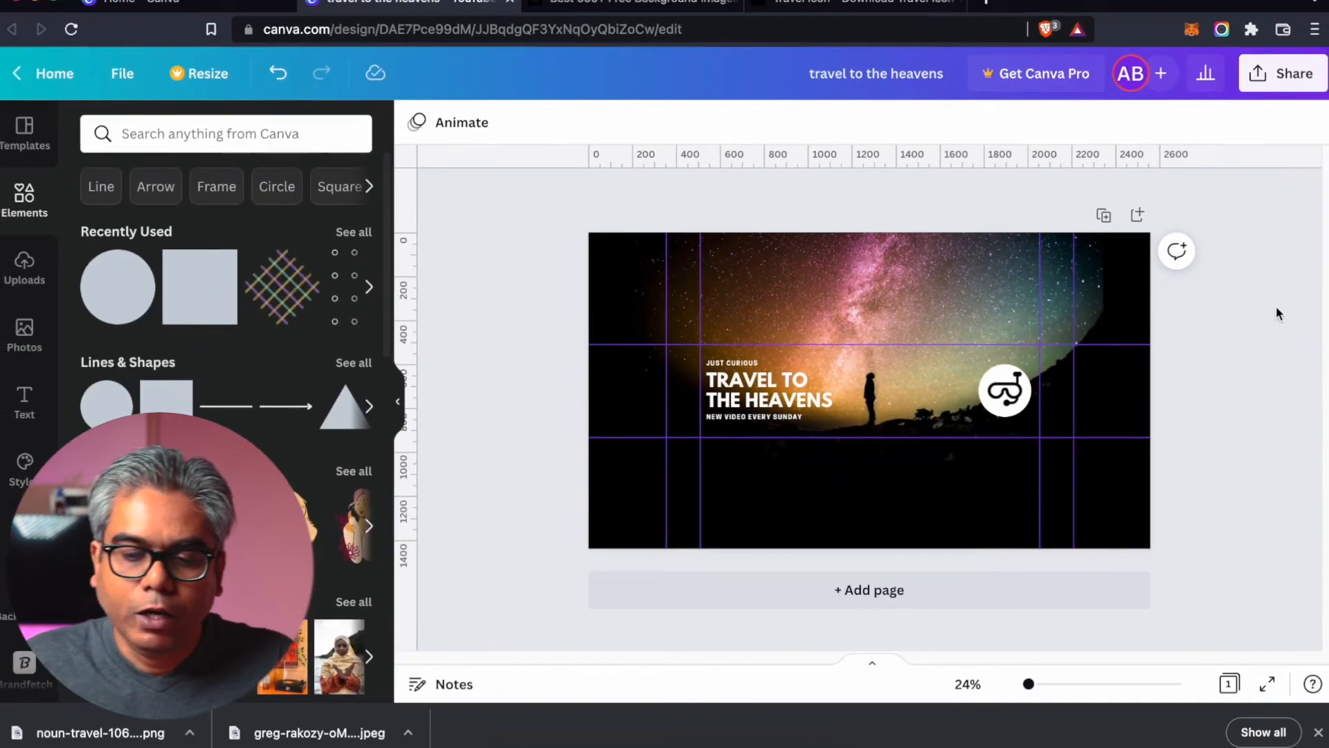
pyautogui.hotkey('shift', 'r')
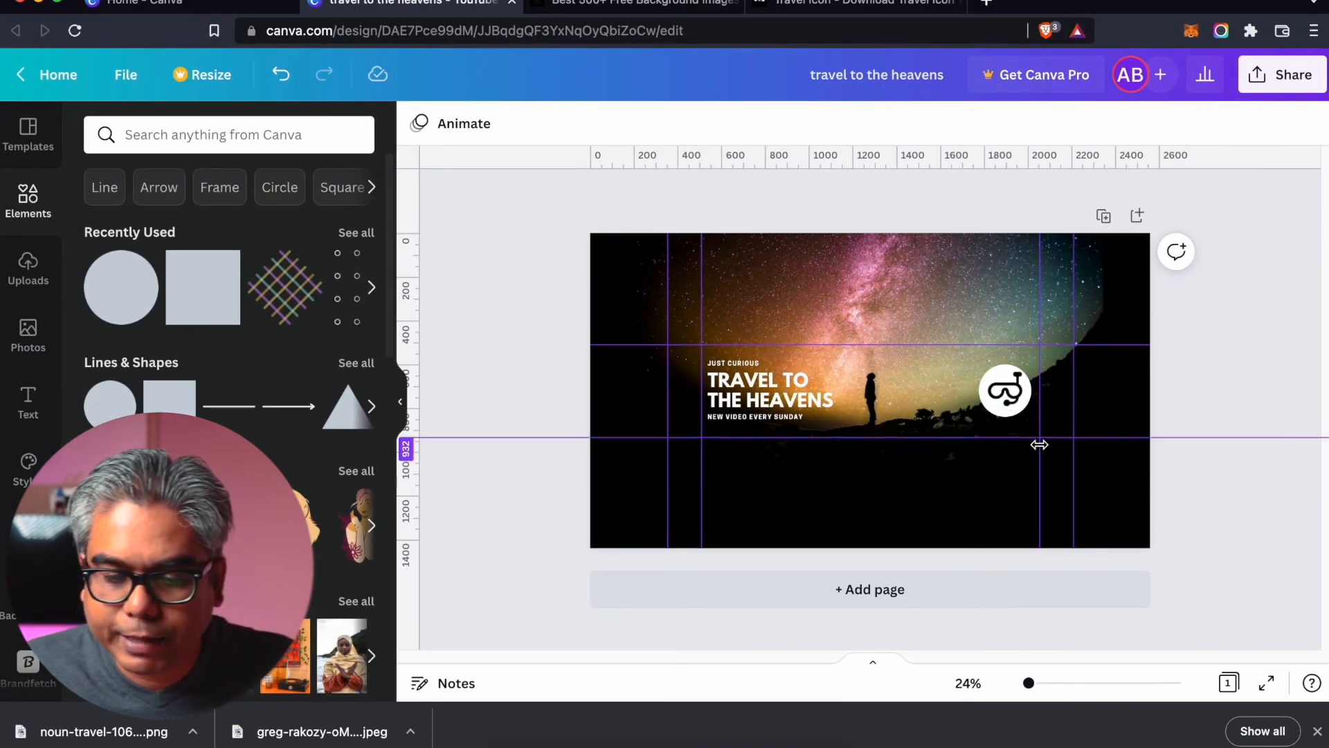
# Step: Add a subheading text box reading "24/7 Travel vlog" to the banner
pyautogui.click(35, 400)
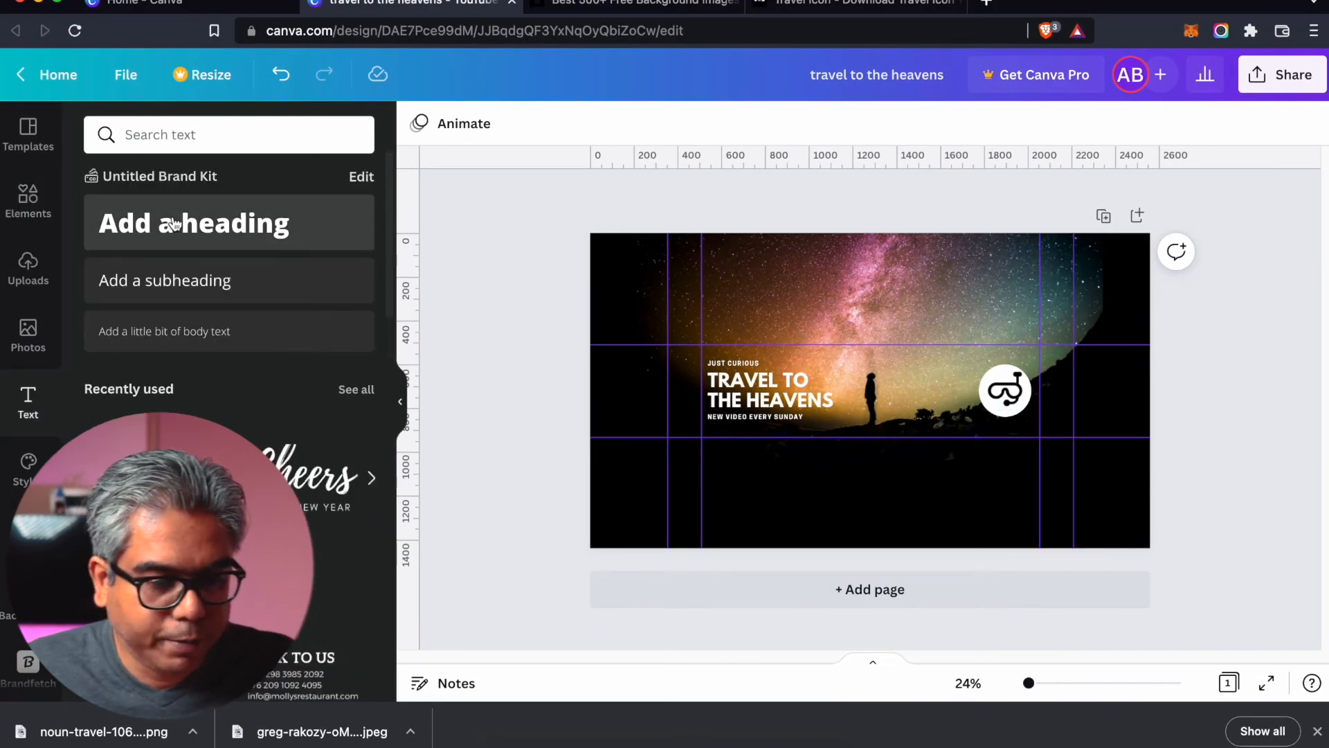
pyautogui.click(170, 281)
pyautogui.write('24')
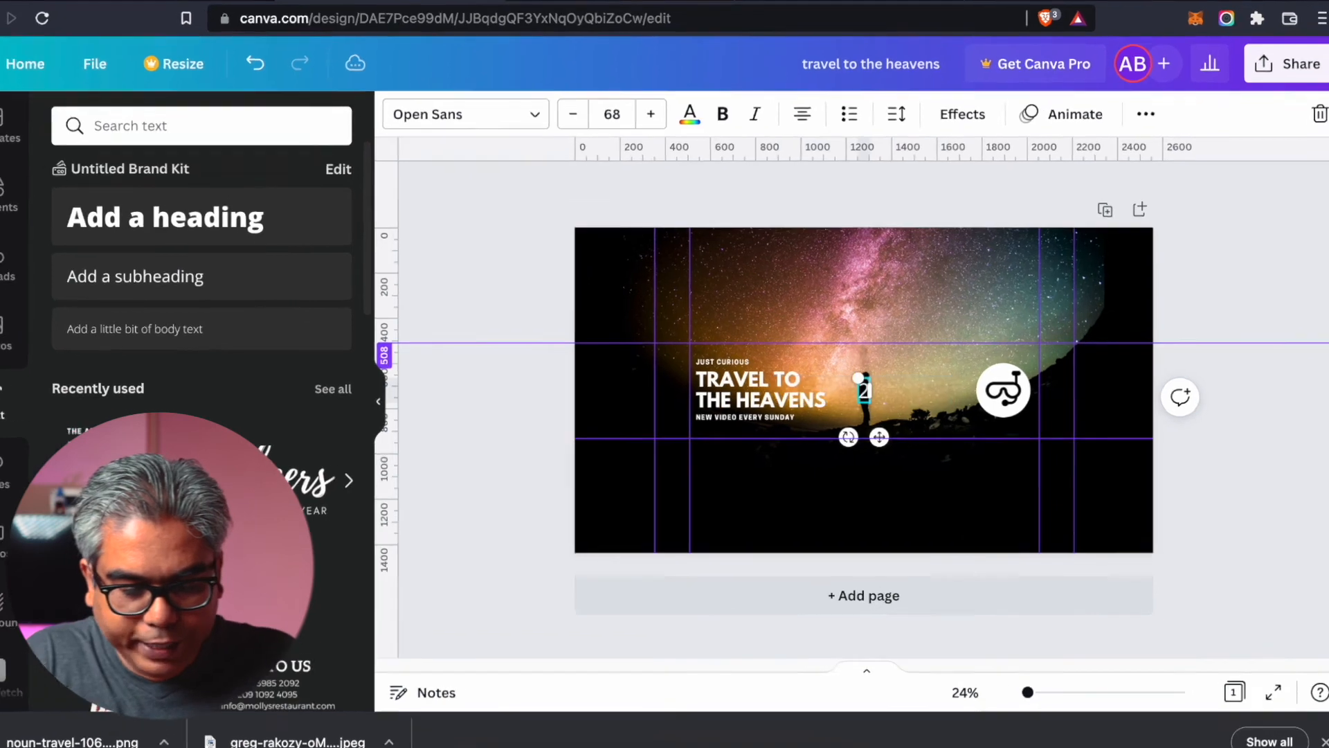
pyautogui.write('/7 Travel')
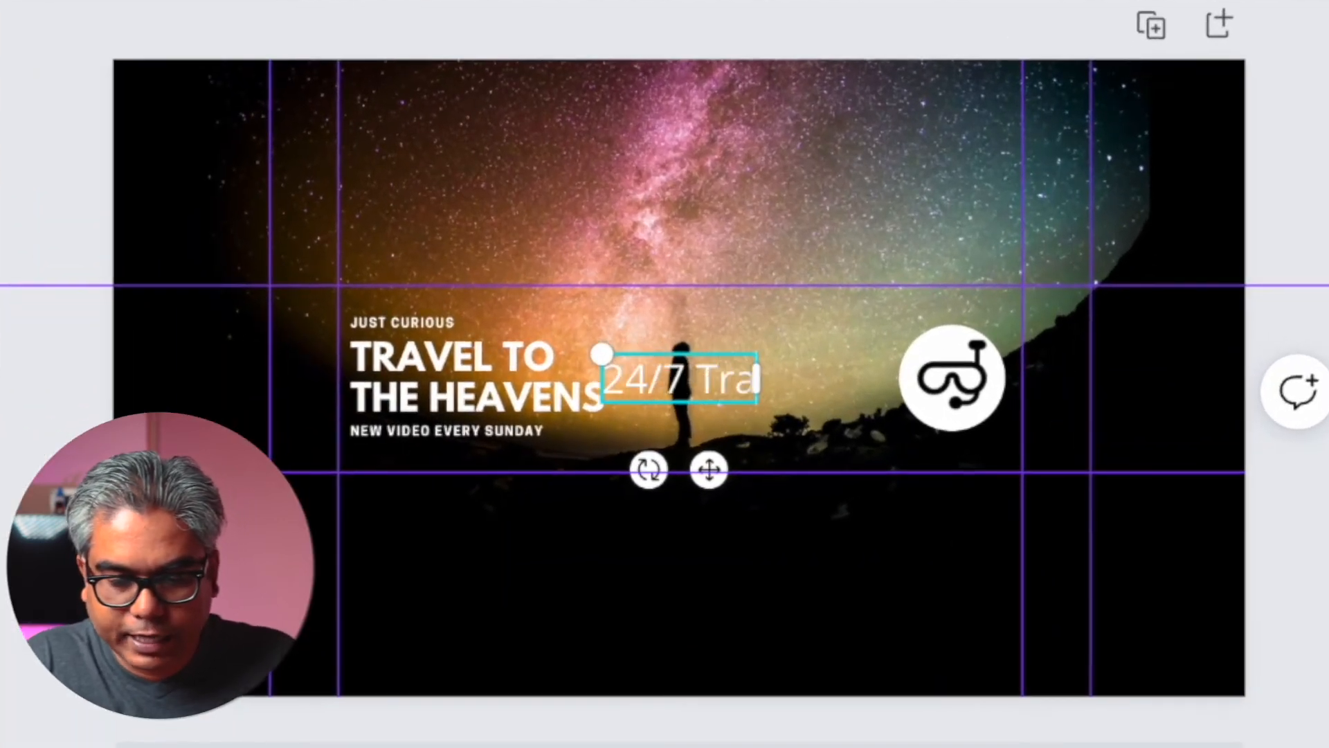
pyautogui.write(' vlog')
# Step: Set the "24/7 Travel vlog" text to the League Spartan font in all uppercase
pyautogui.hotkey('ctrl', 'a')
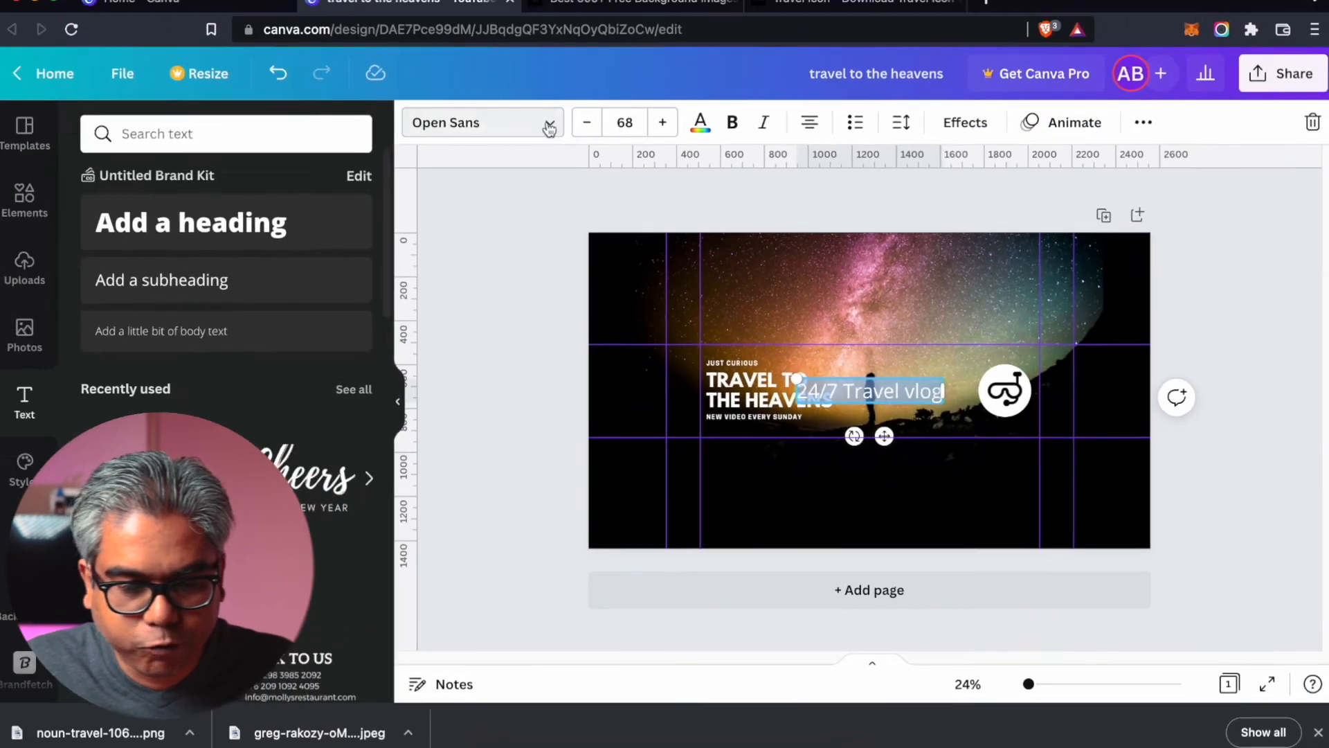
pyautogui.click(450, 123)
pyautogui.click(200, 219)
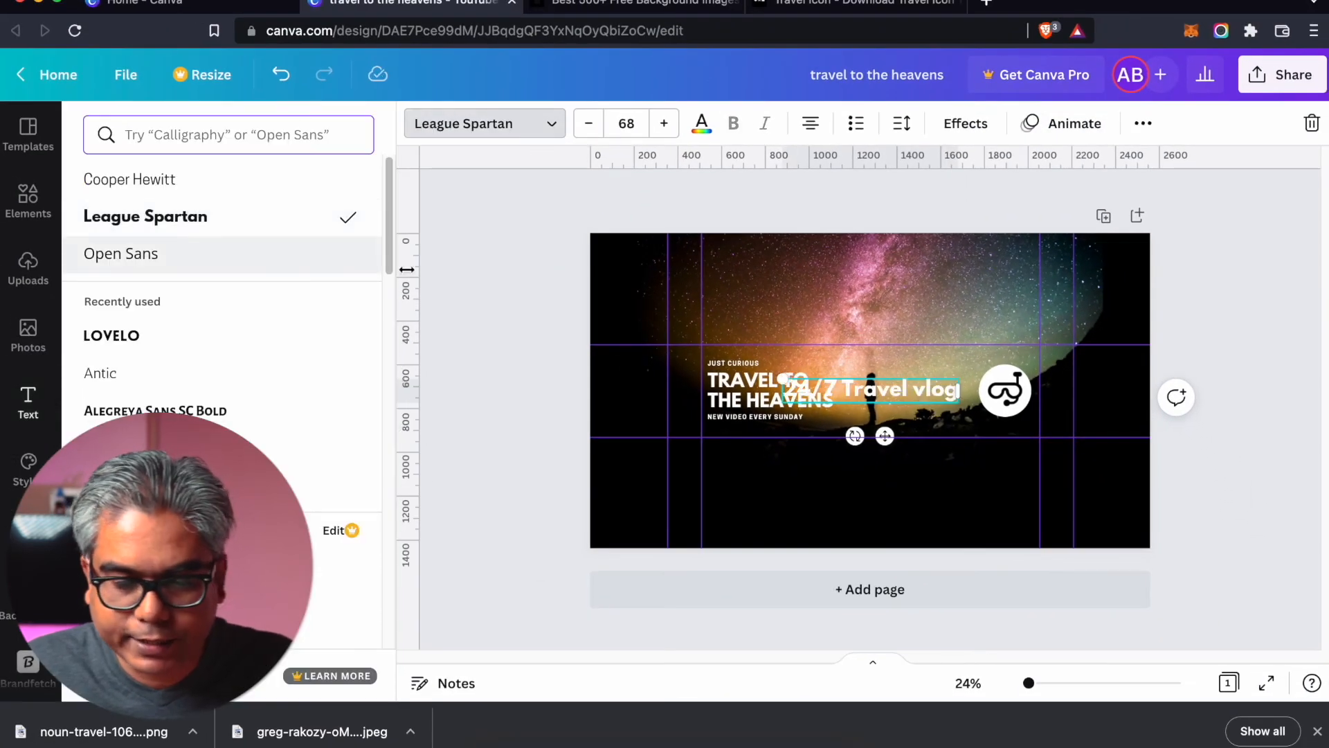
pyautogui.click(1143, 123)
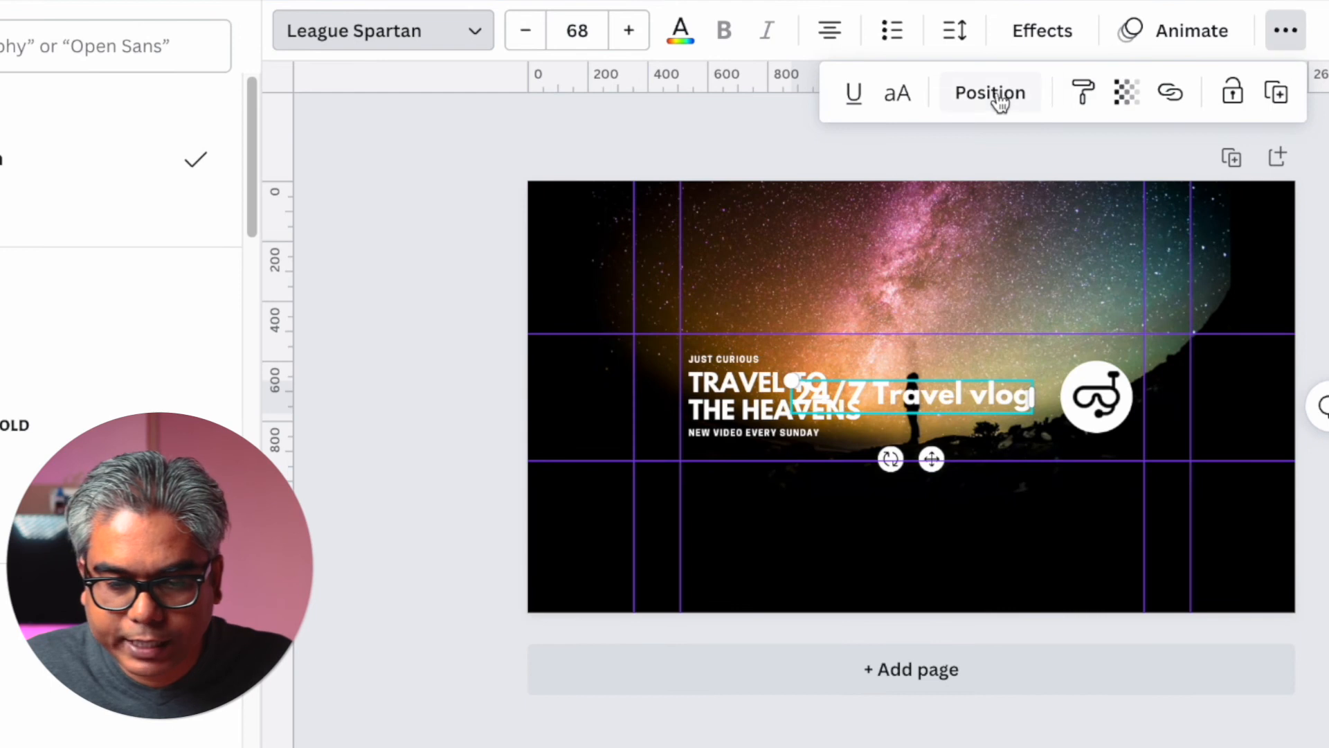
pyautogui.click(899, 98)
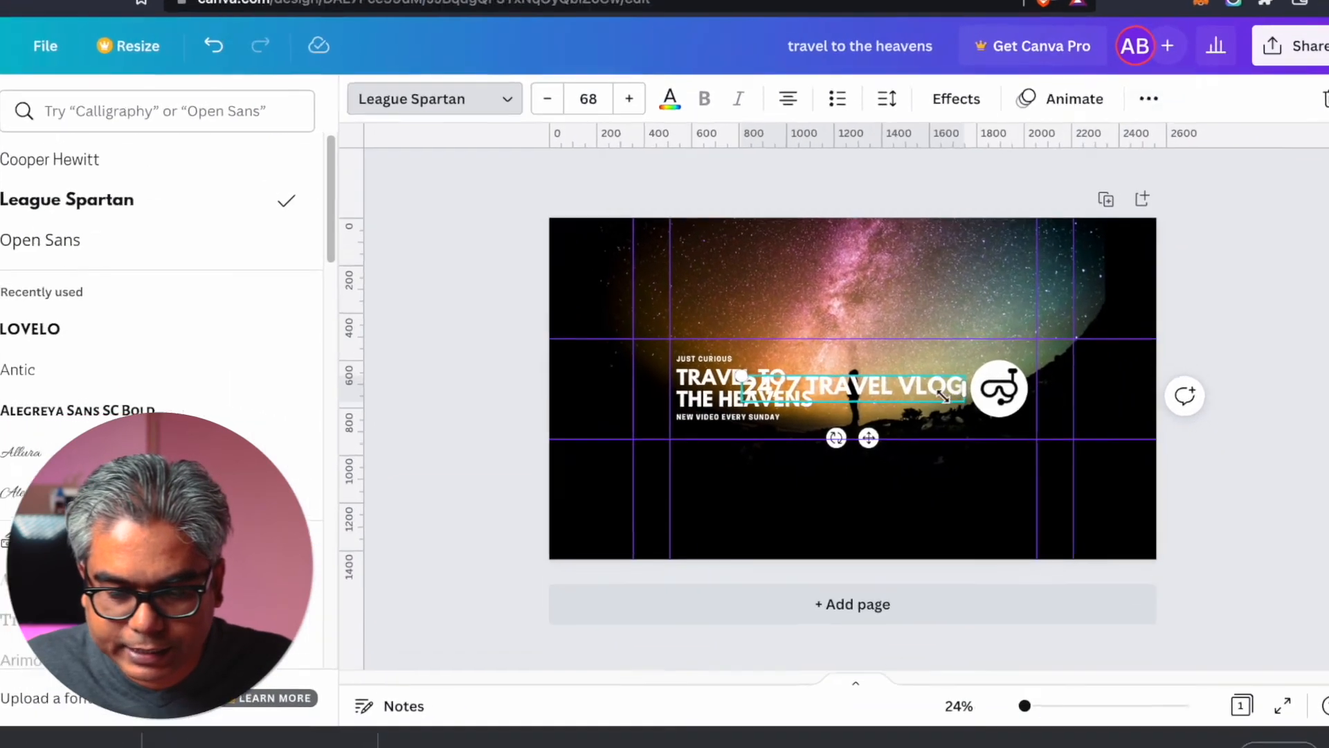
# Step: Shrink the vlog tagline beneath the circled mask icon, and scale the icon, circle and tagline together to about 246 × 221
pyautogui.moveTo(943, 396); pyautogui.dragTo(837, 384)
pyautogui.moveTo(674, 365); pyautogui.dragTo(962, 451)
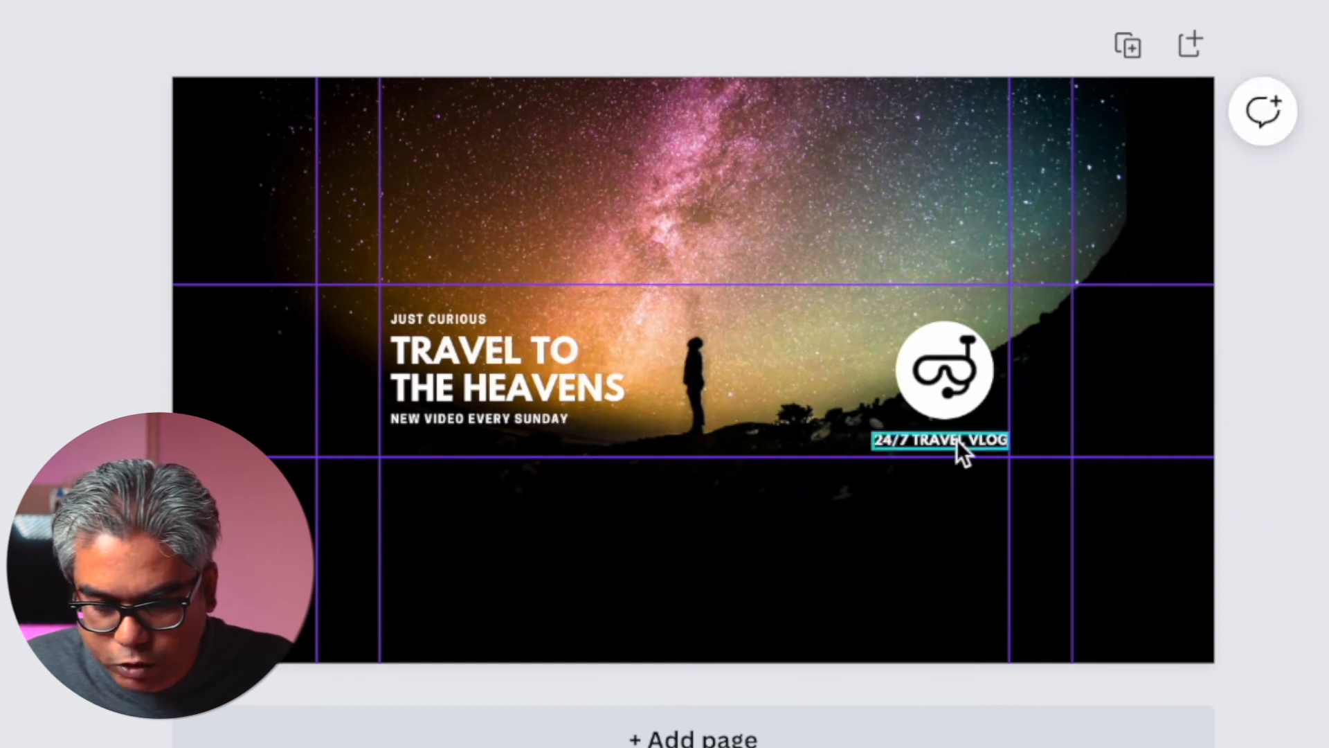
pyautogui.keyDown('shift'); pyautogui.click(944, 370); pyautogui.keyUp('shift')
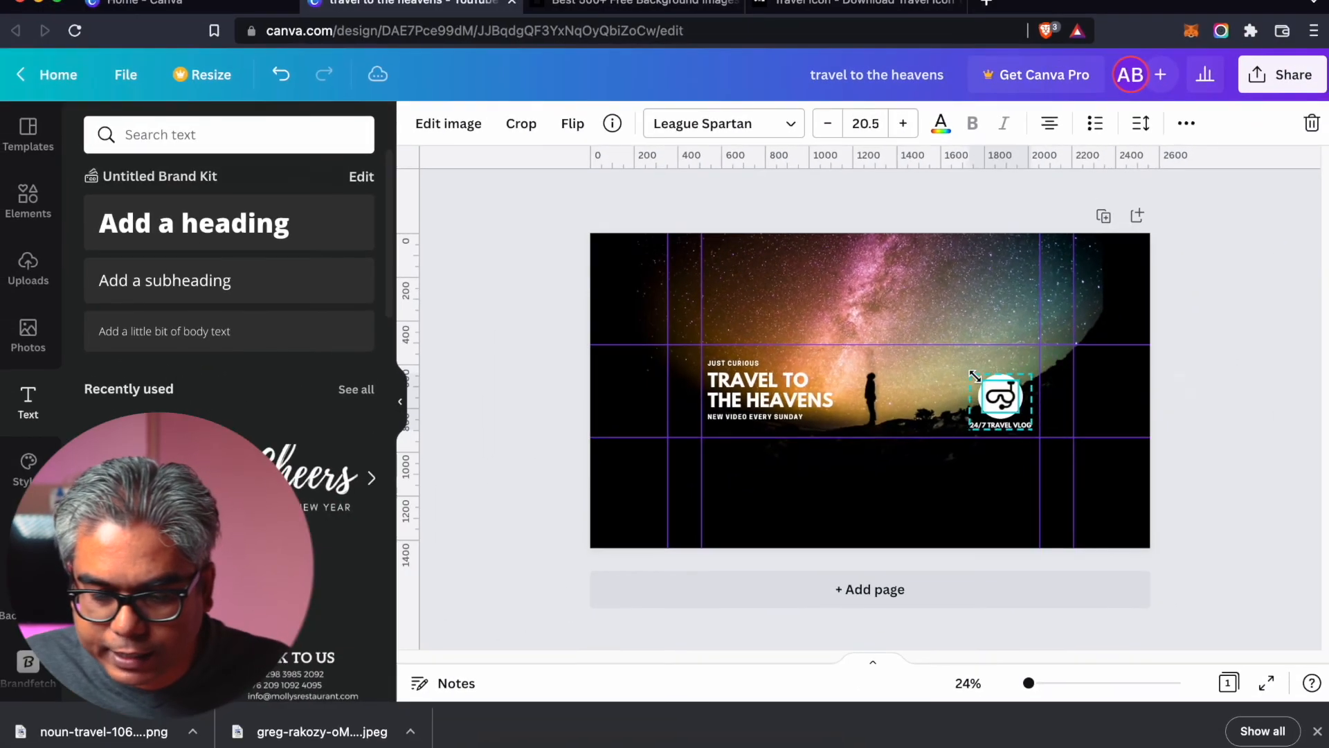
pyautogui.moveTo(974, 376); pyautogui.dragTo(982, 382)
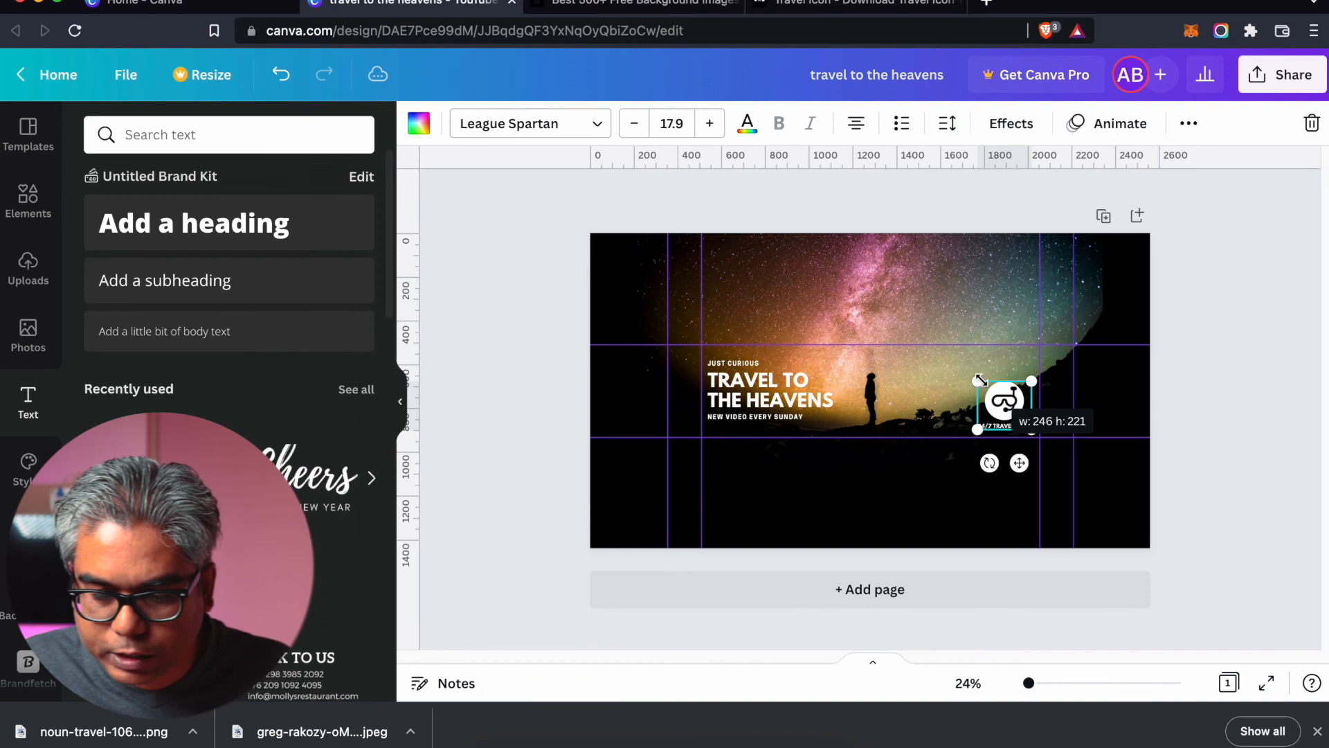
pyautogui.click(1228, 327)
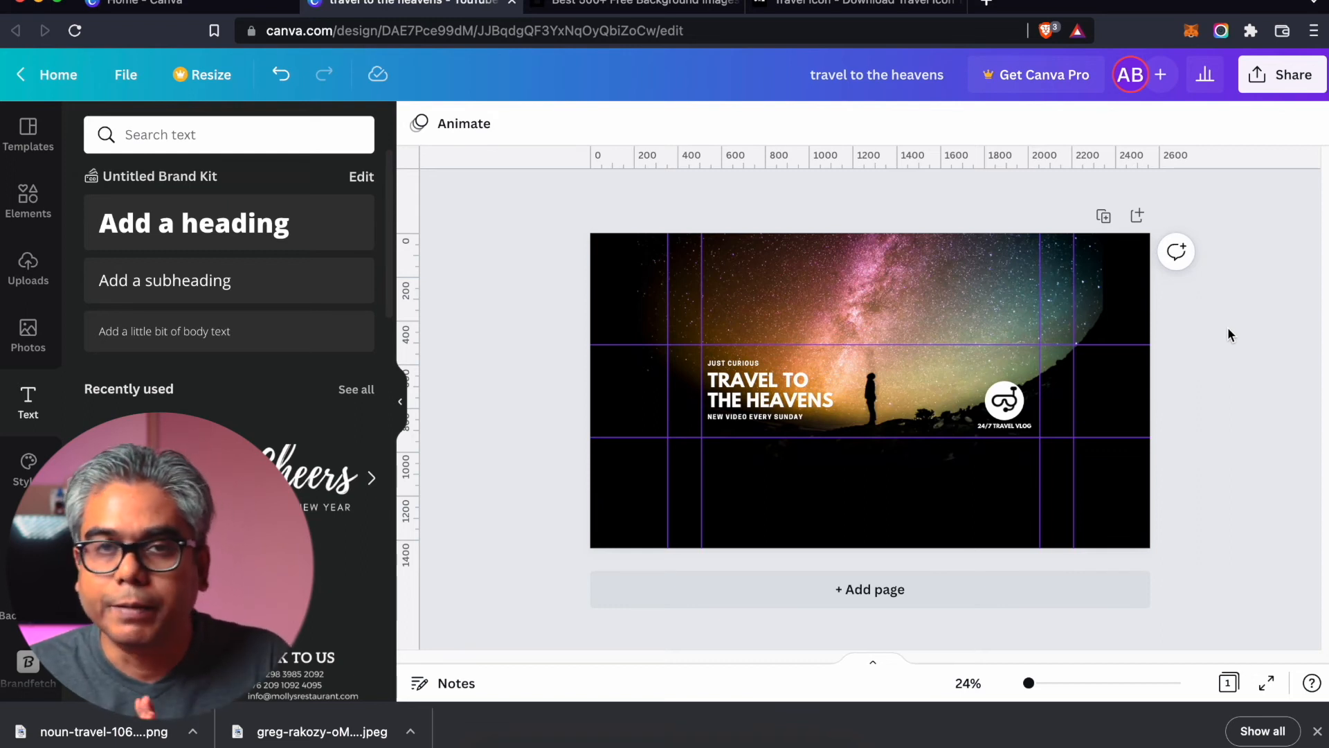
# Step: Download the banner as a JPG named "travel to the heavens" to the Desktop and open the saved image
pyautogui.click(1286, 95)
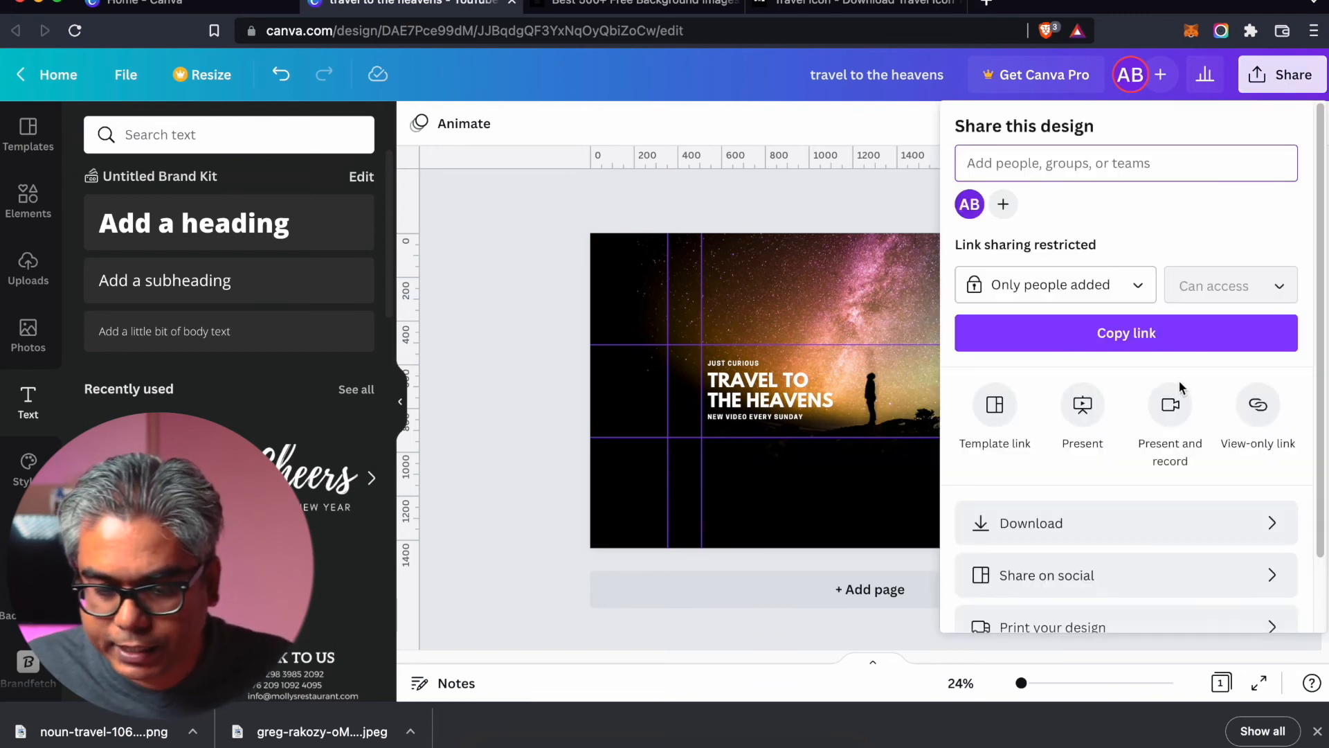
pyautogui.click(1110, 531)
pyautogui.click(1145, 205)
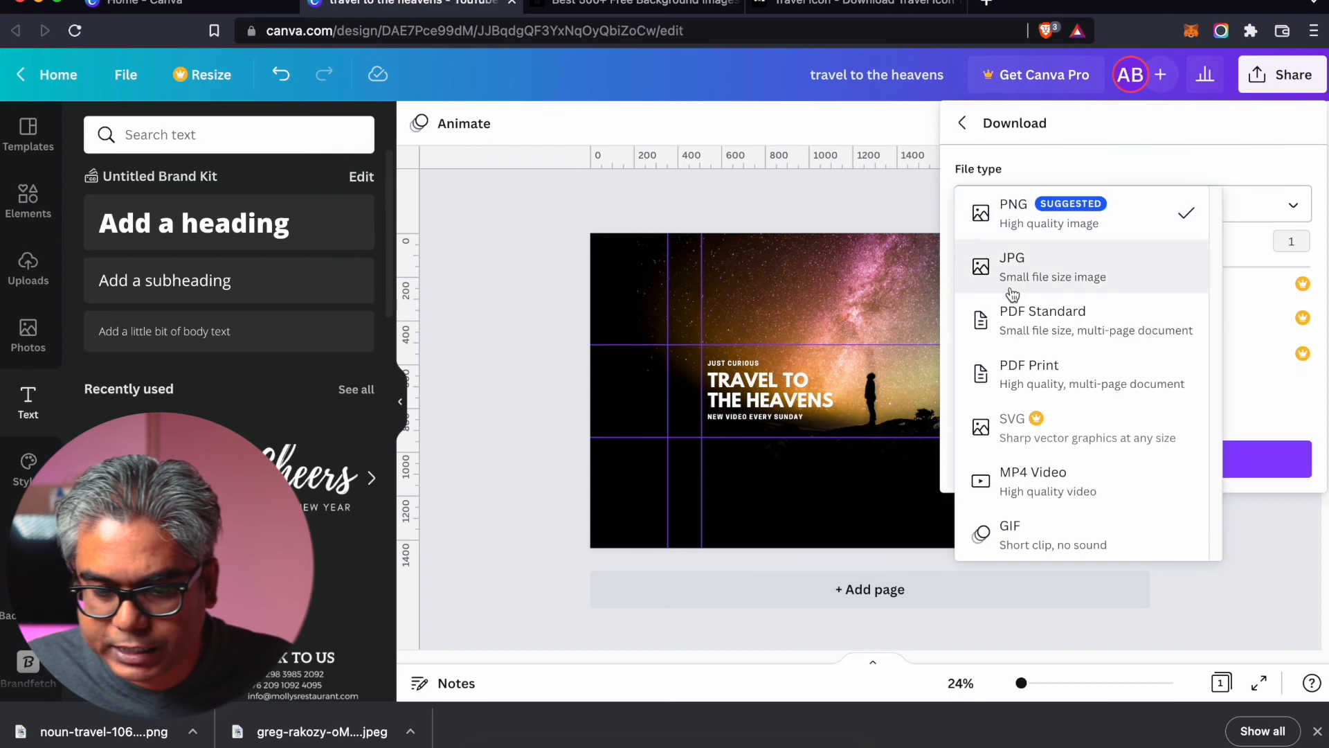
pyautogui.click(1023, 267)
pyautogui.click(1133, 457)
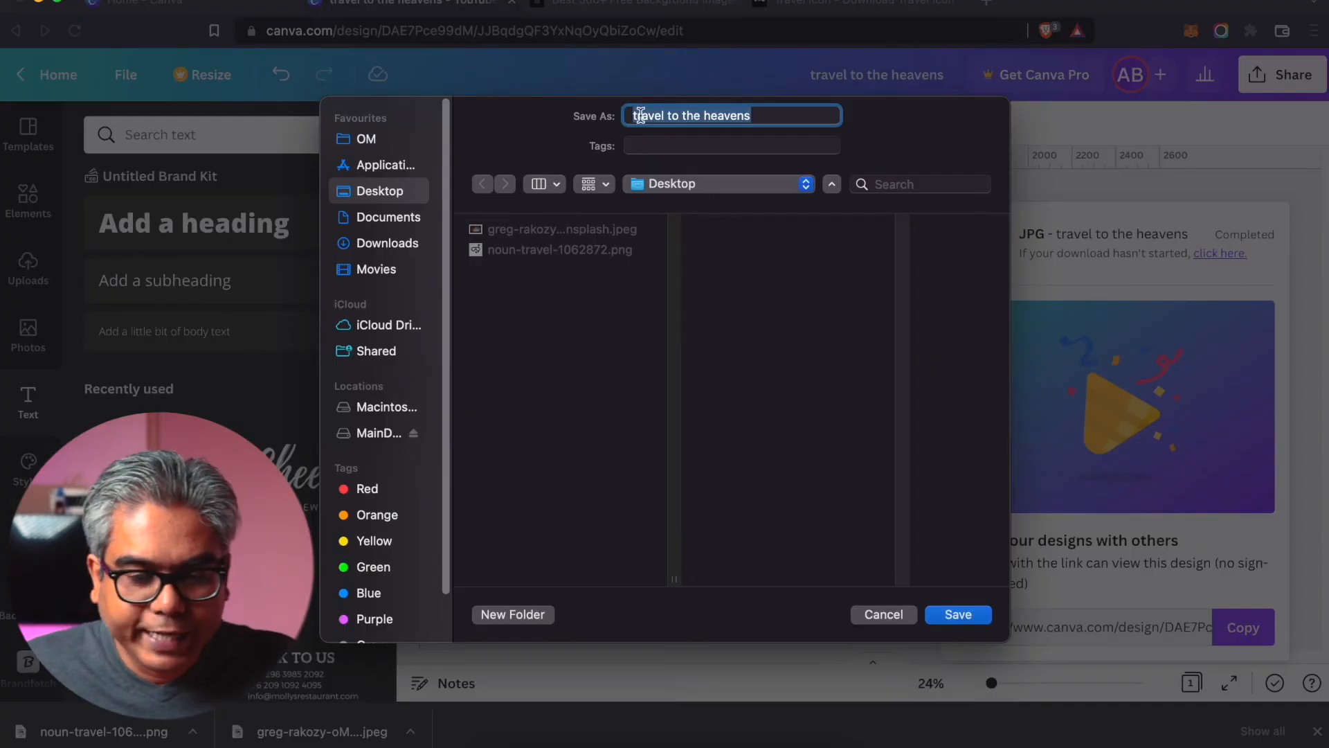
pyautogui.click(958, 614)
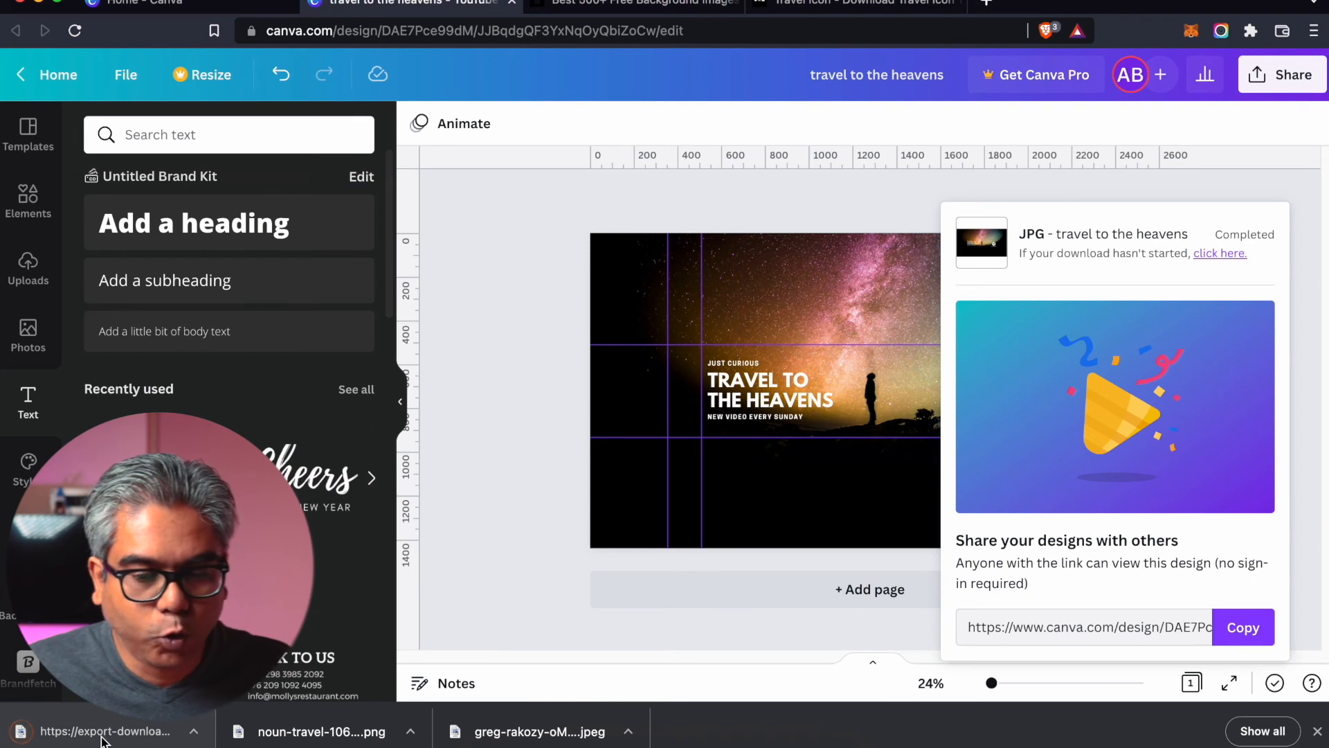
pyautogui.click(107, 732)
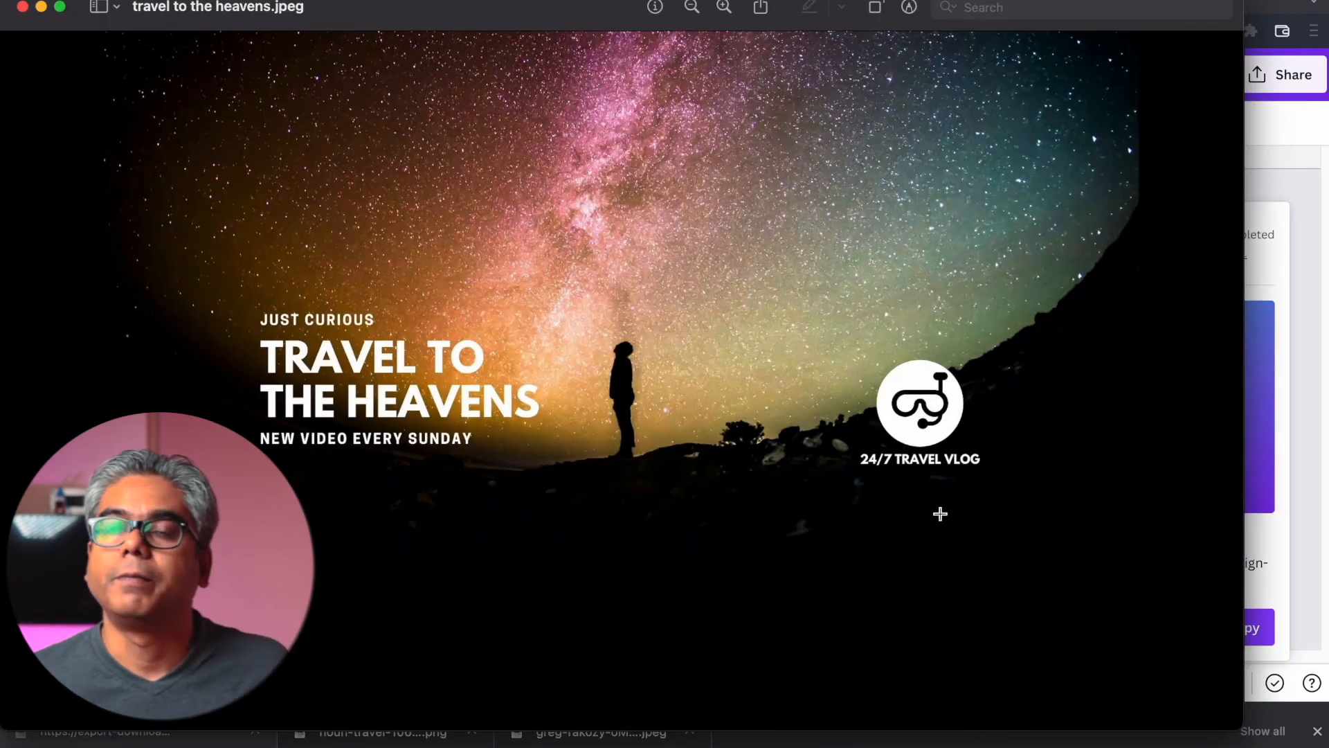